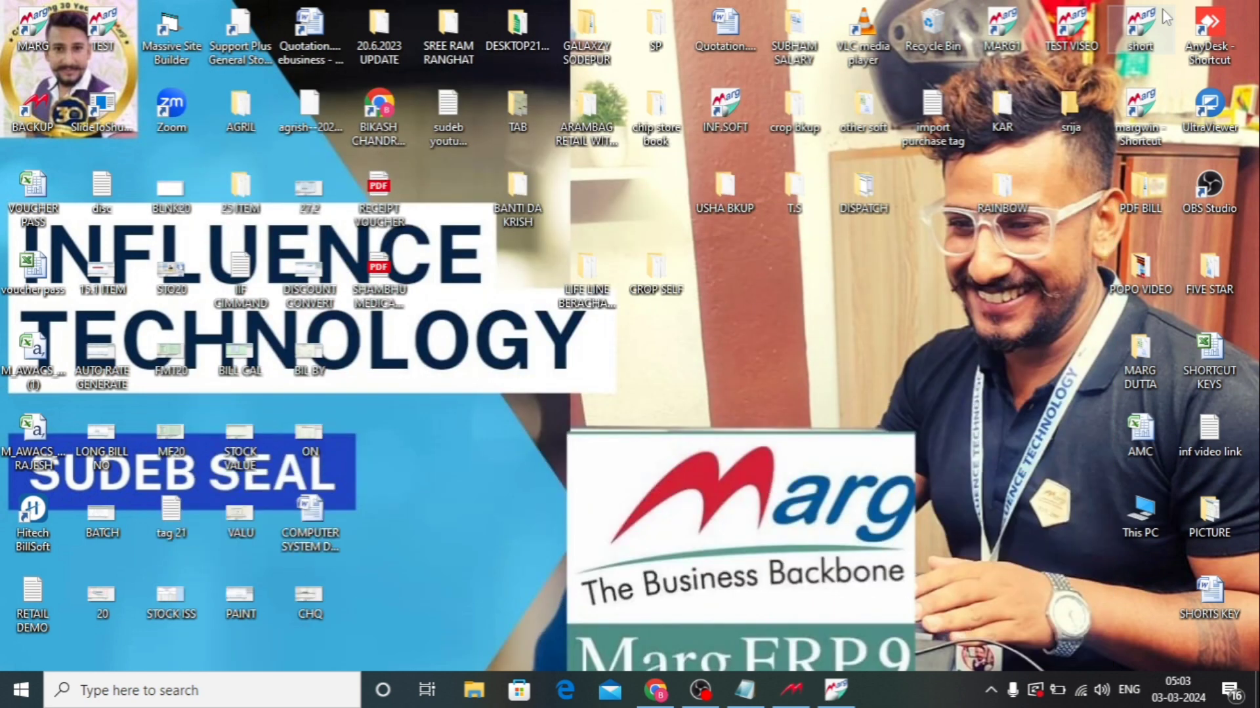
Open Marg ERP and start Counter Sale from the sale transactions
click(837, 690)
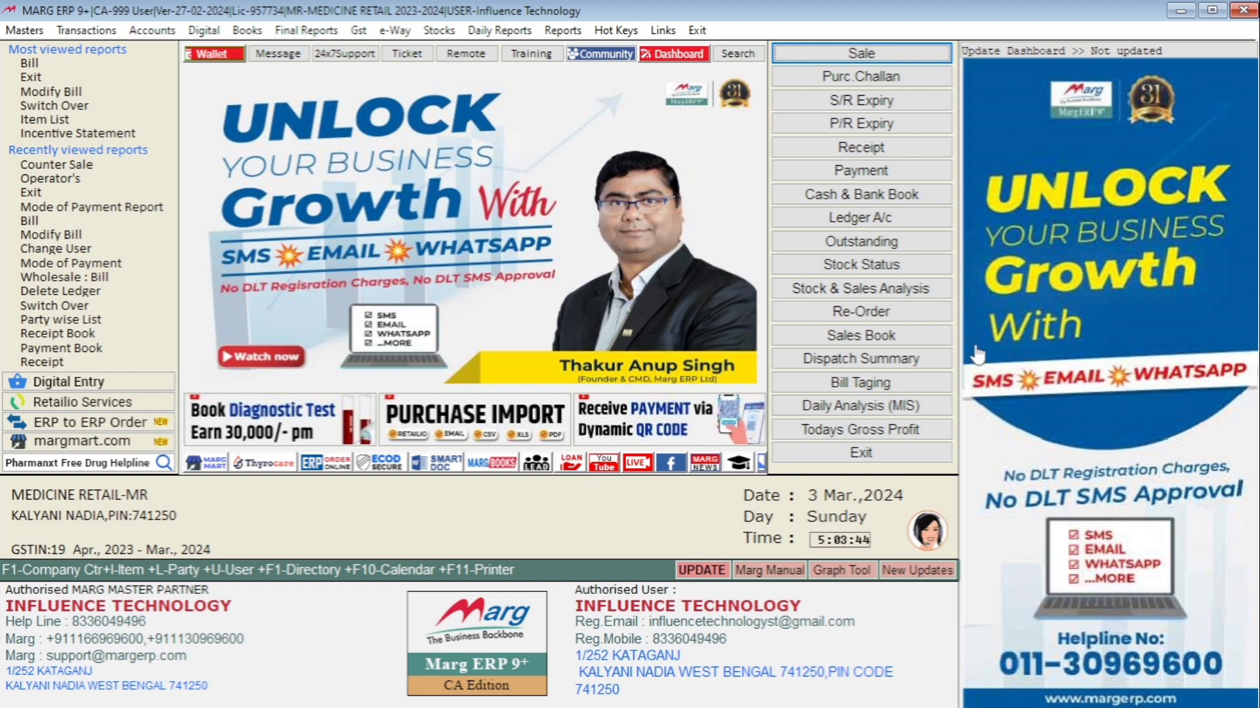
key(alt)
key(Right)
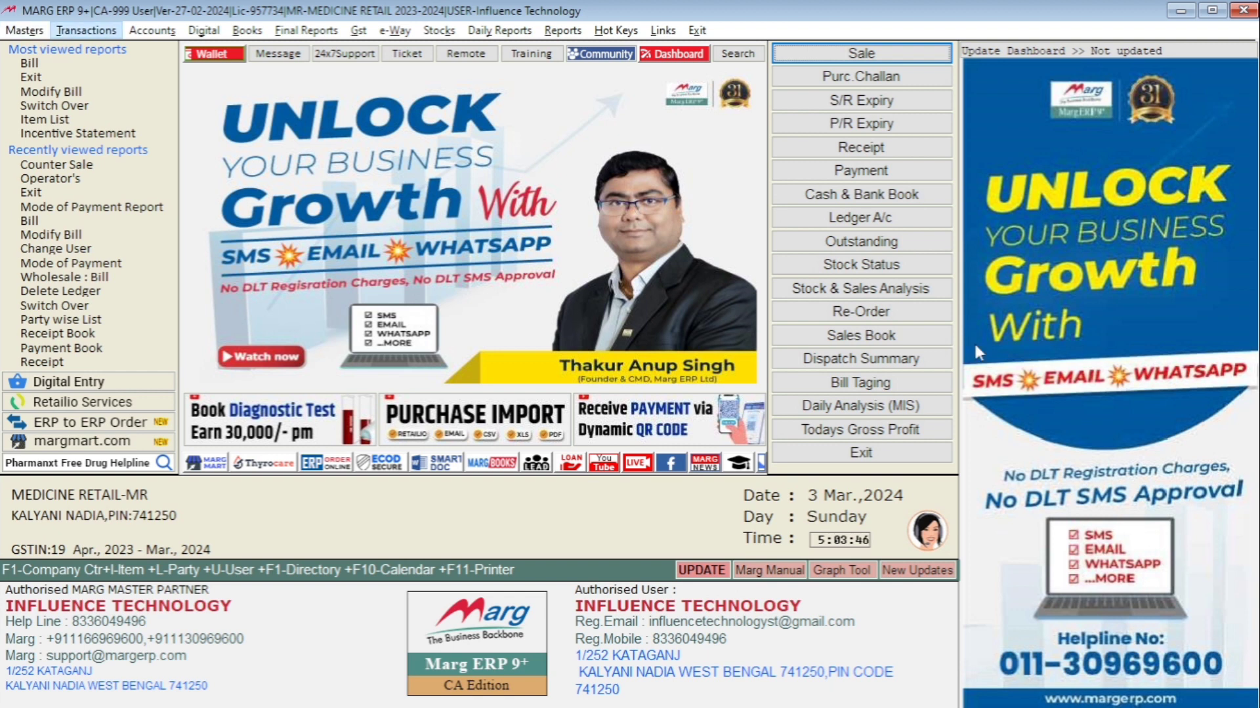
key(Down)
key(Right)
key(Down)
key(Down)
key(Down)
key(Down)
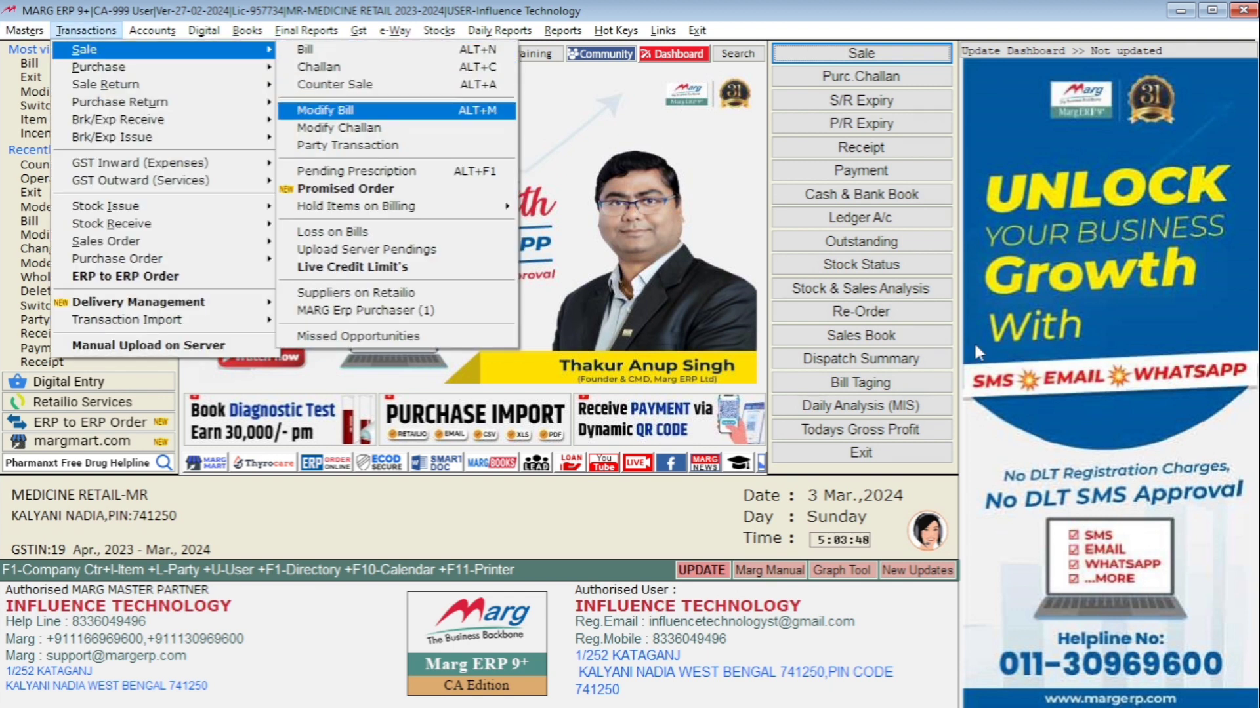
key(Up)
key(Up)
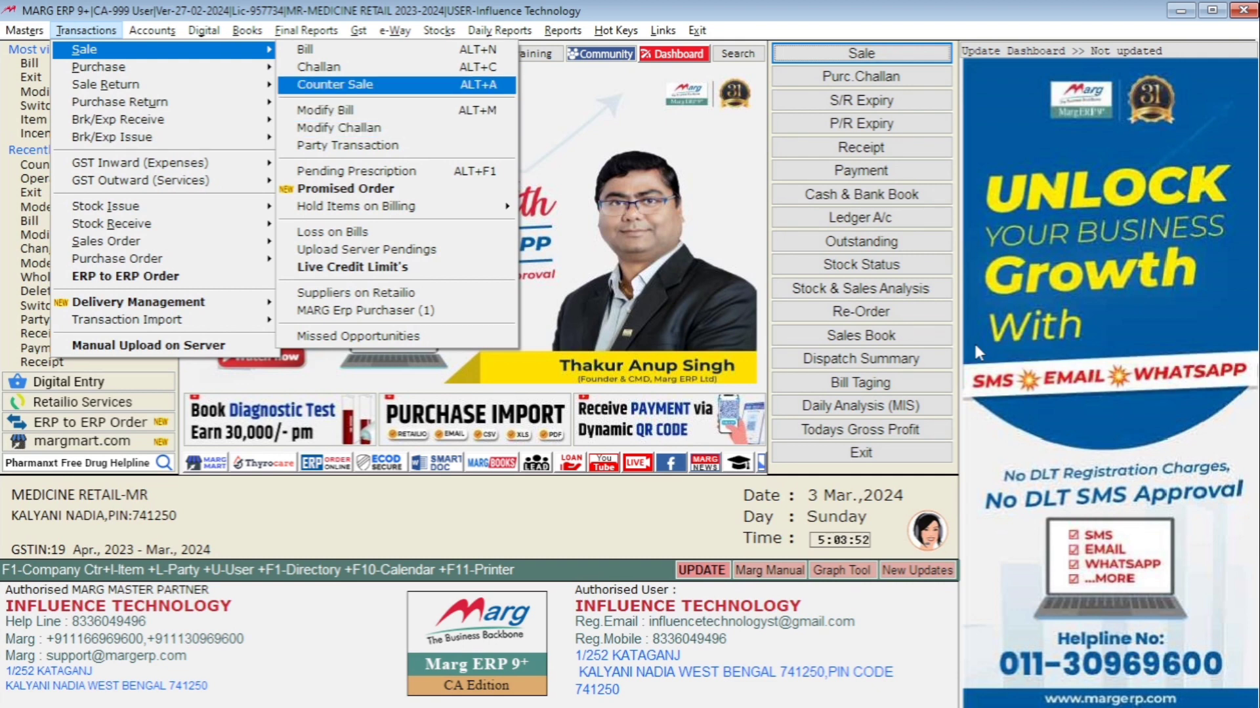
key(Return)
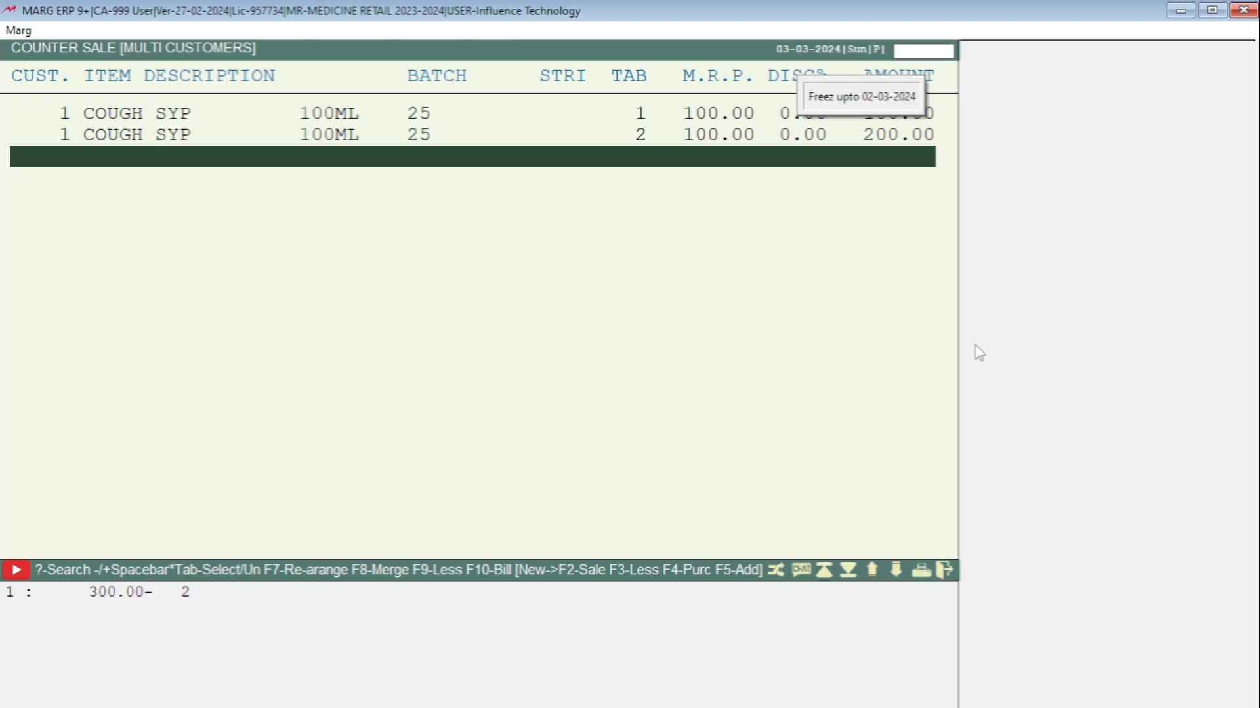
Browse the rows of the multi-customer counter sale entries
key(Up)
key(Up)
key(Down)
key(Down)
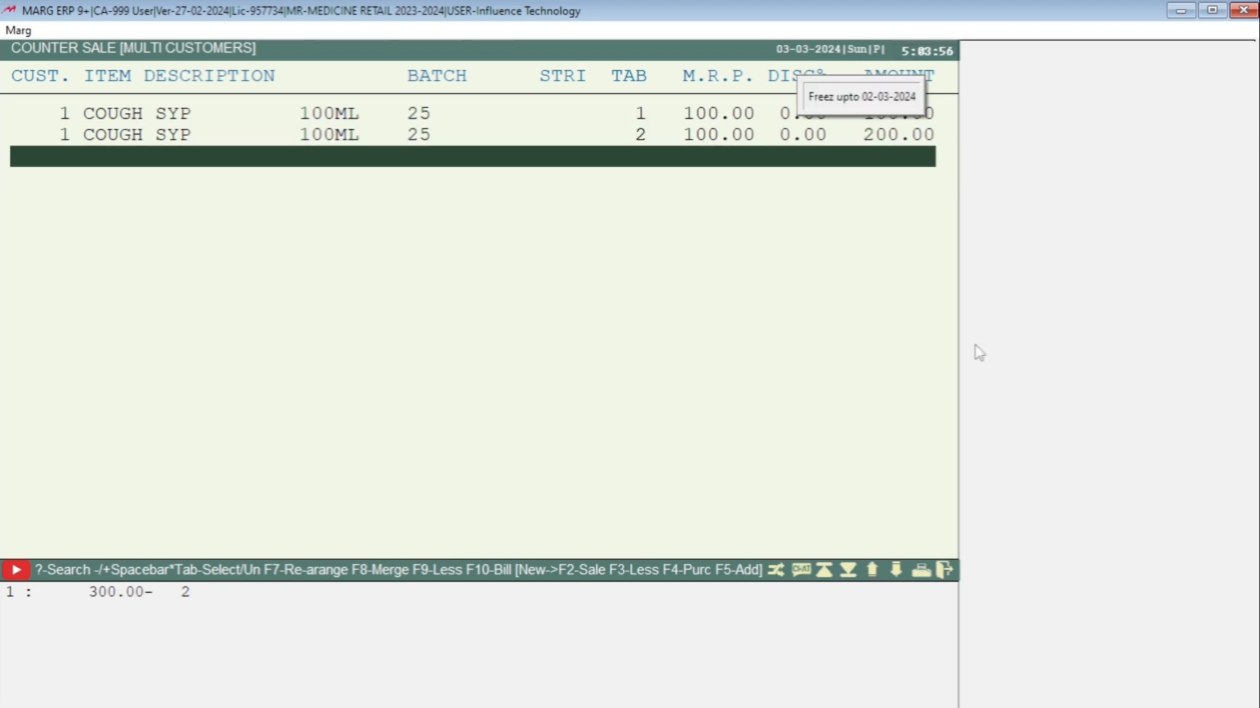
key(Up)
key(Up)
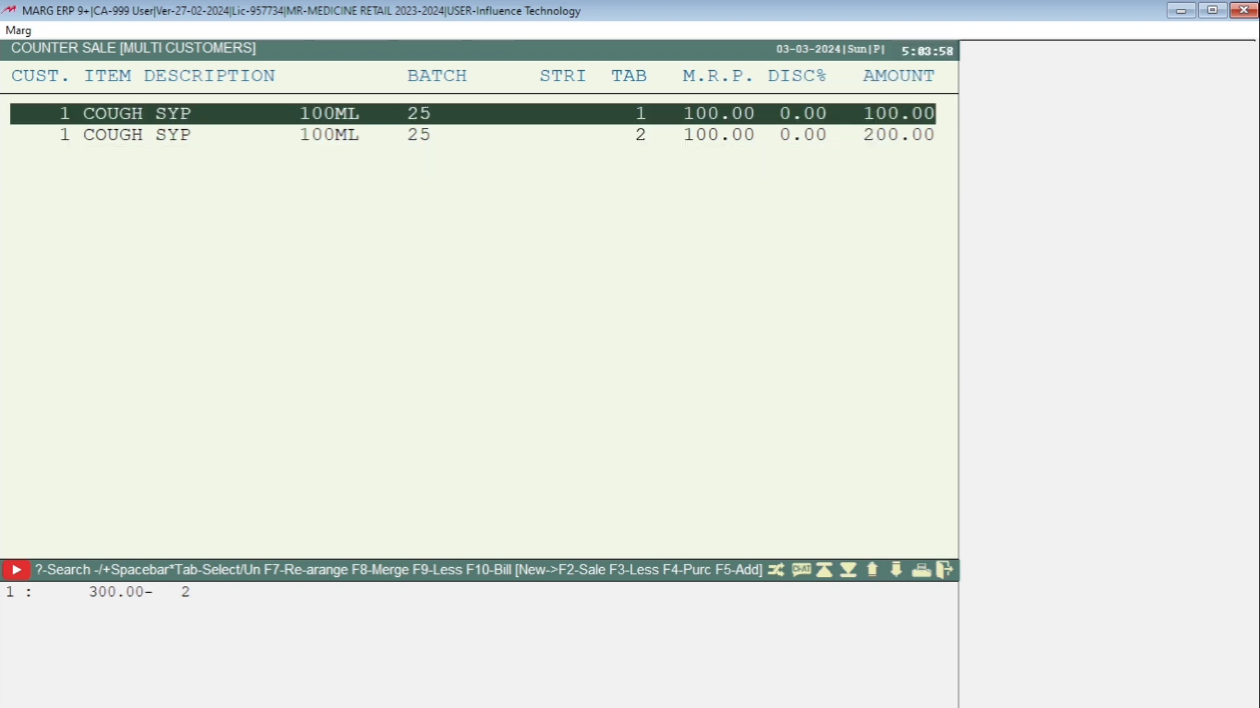
key(Down)
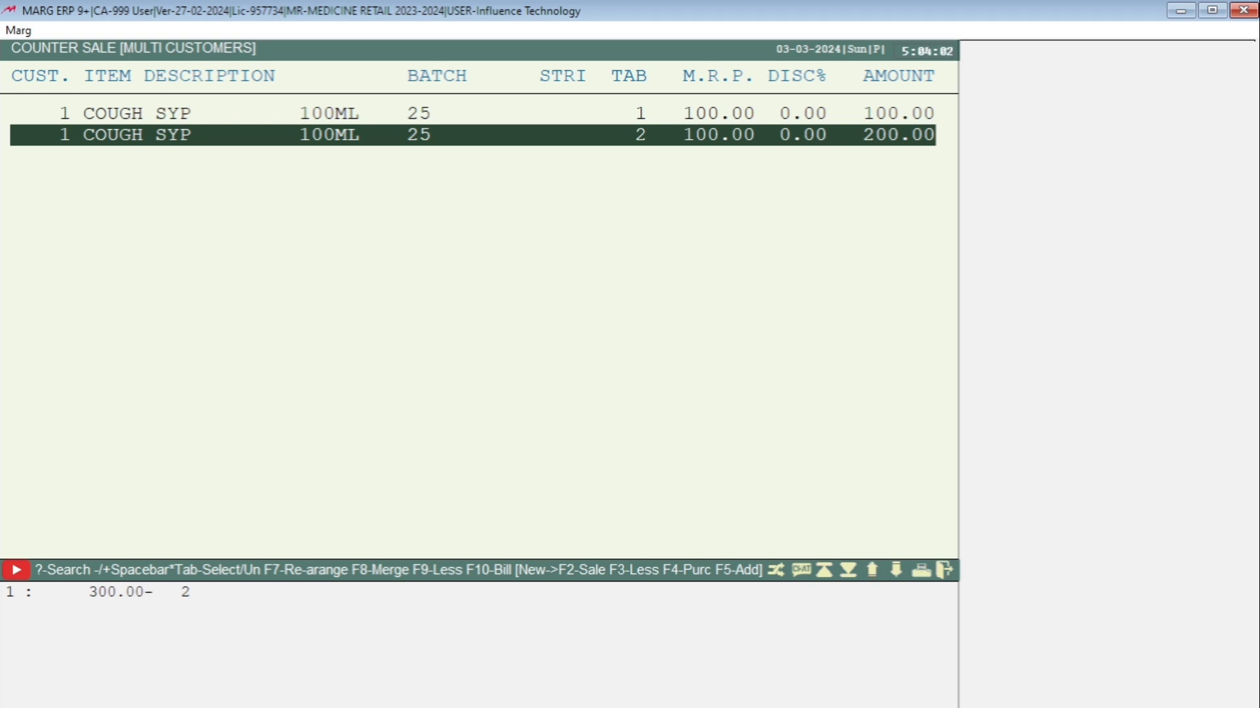
Step through the second COUGH SYP row's item selection and quantity 2 without changing them
key(Return)
key(Return)
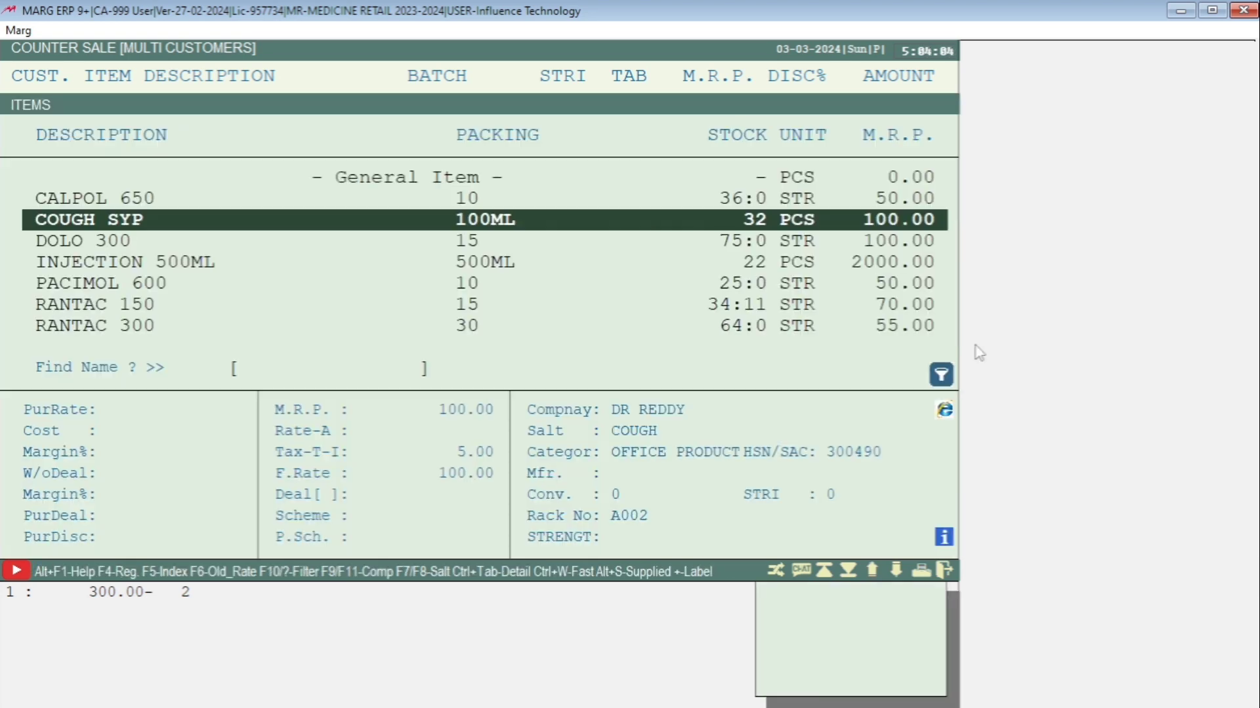
key(Return)
key(Return)
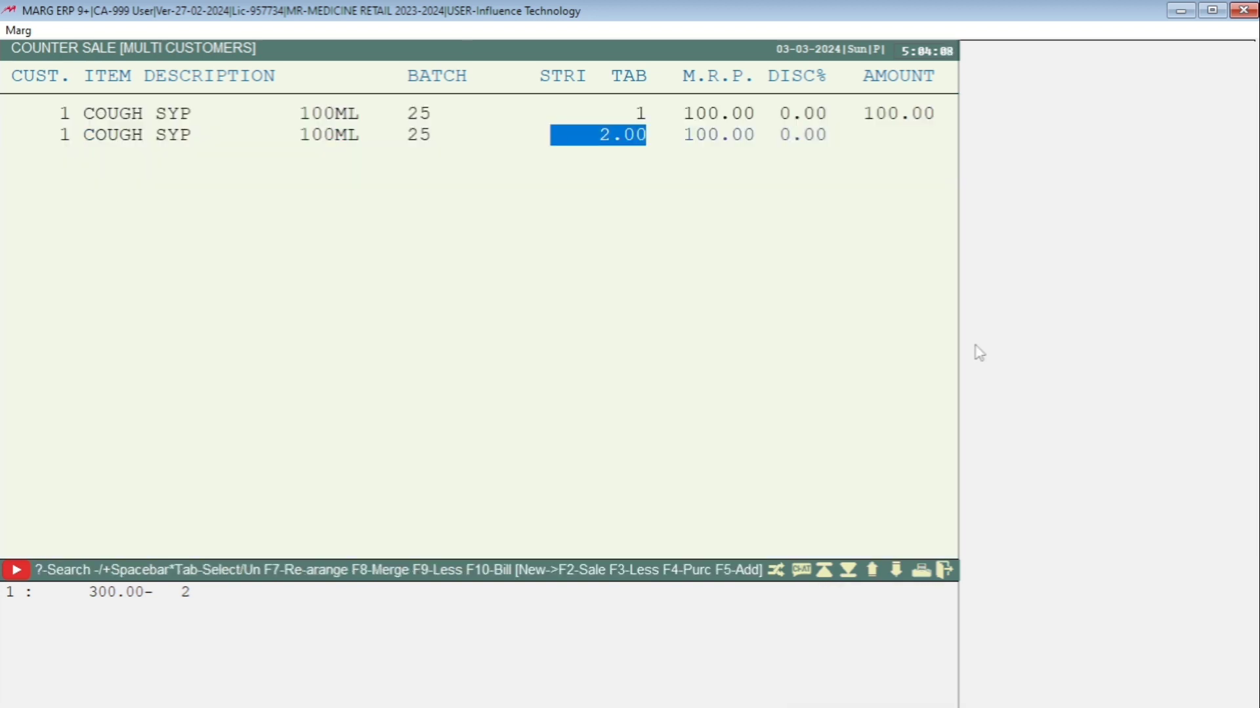
key(Return)
key(Return)
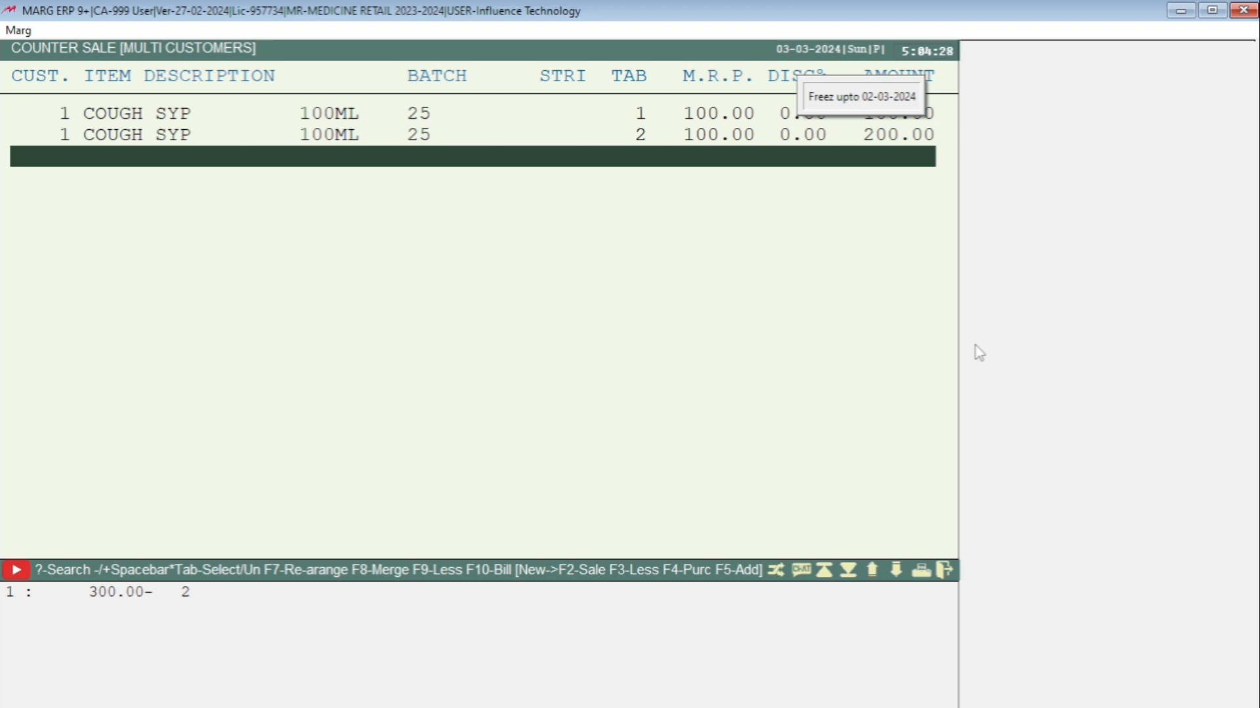
Delete both COUGH SYP entries from the counter sale
key(Up)
key(Up)
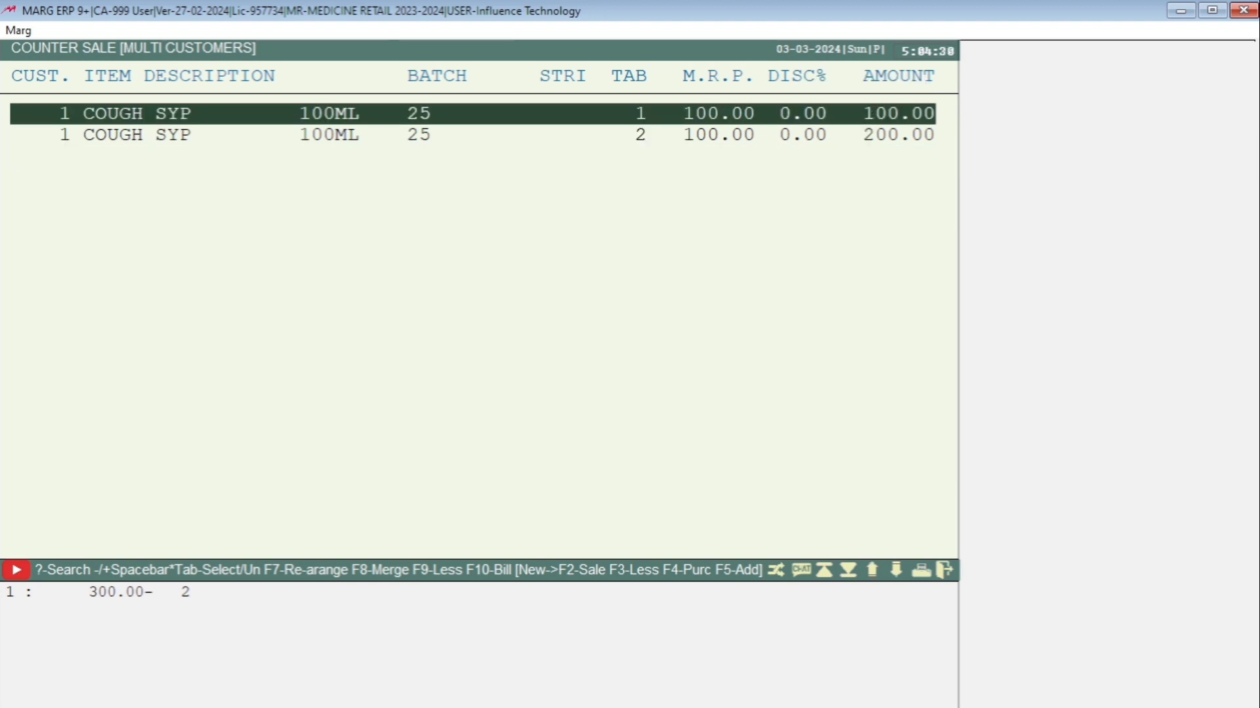
key(ctrl+d)
key(Left)
key(Return)
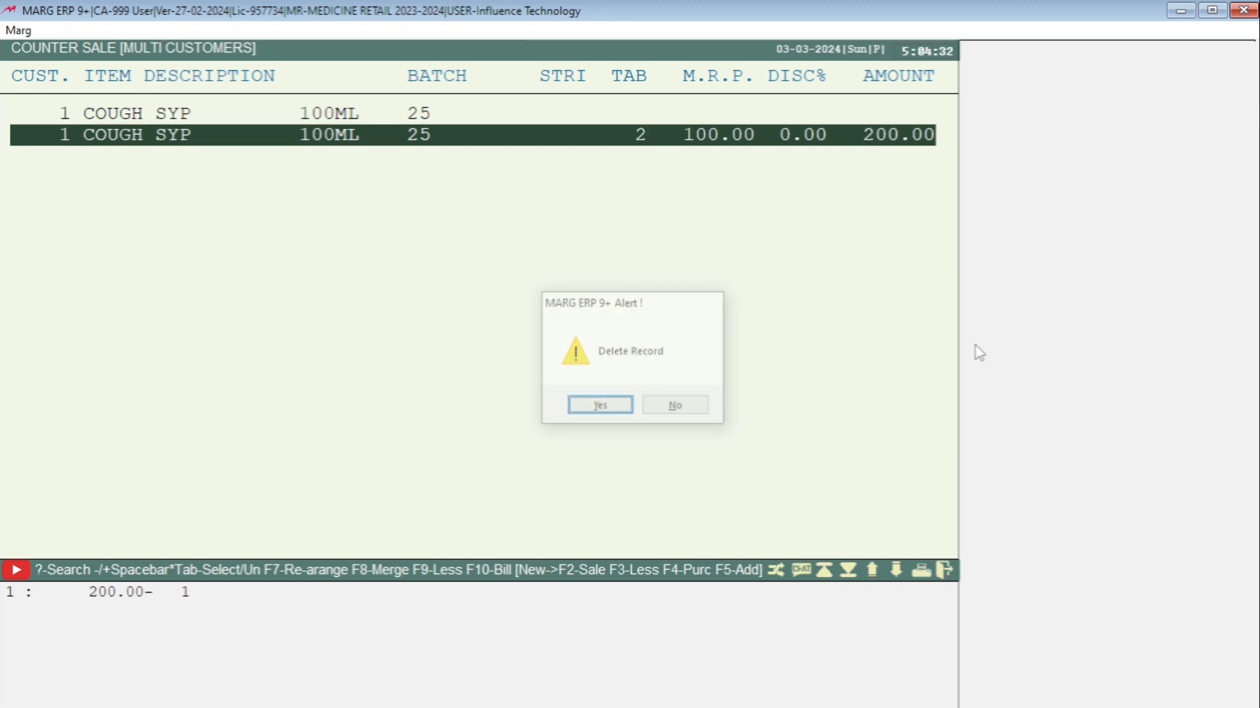
key(ctrl+d)
key(Left)
key(Return)
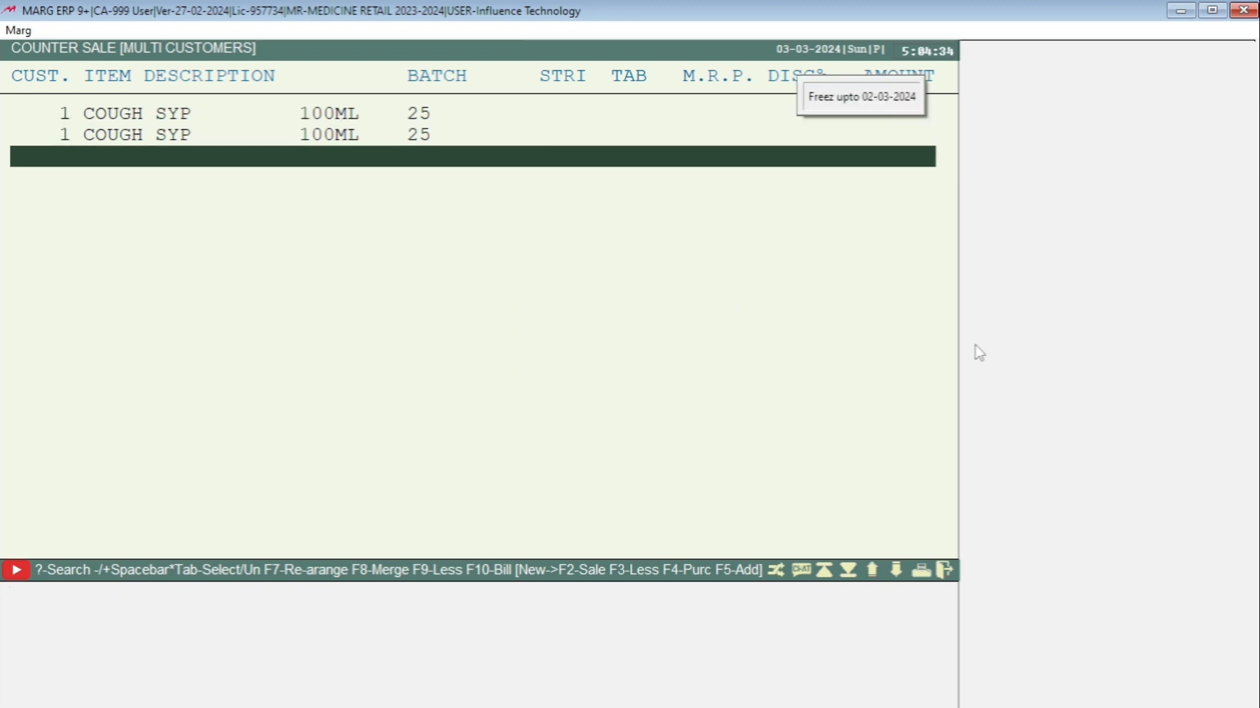
Quit the counter sale screen
key(Escape)
key(Right)
key(Return)
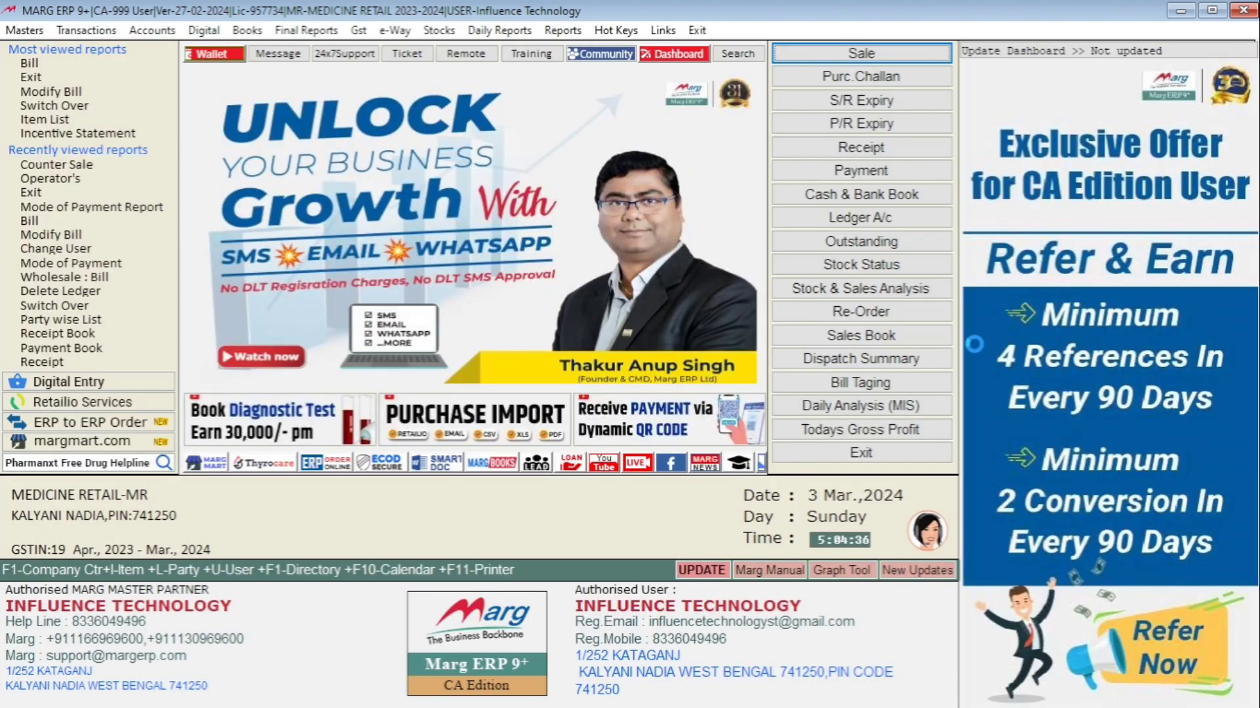
key(alt+c)
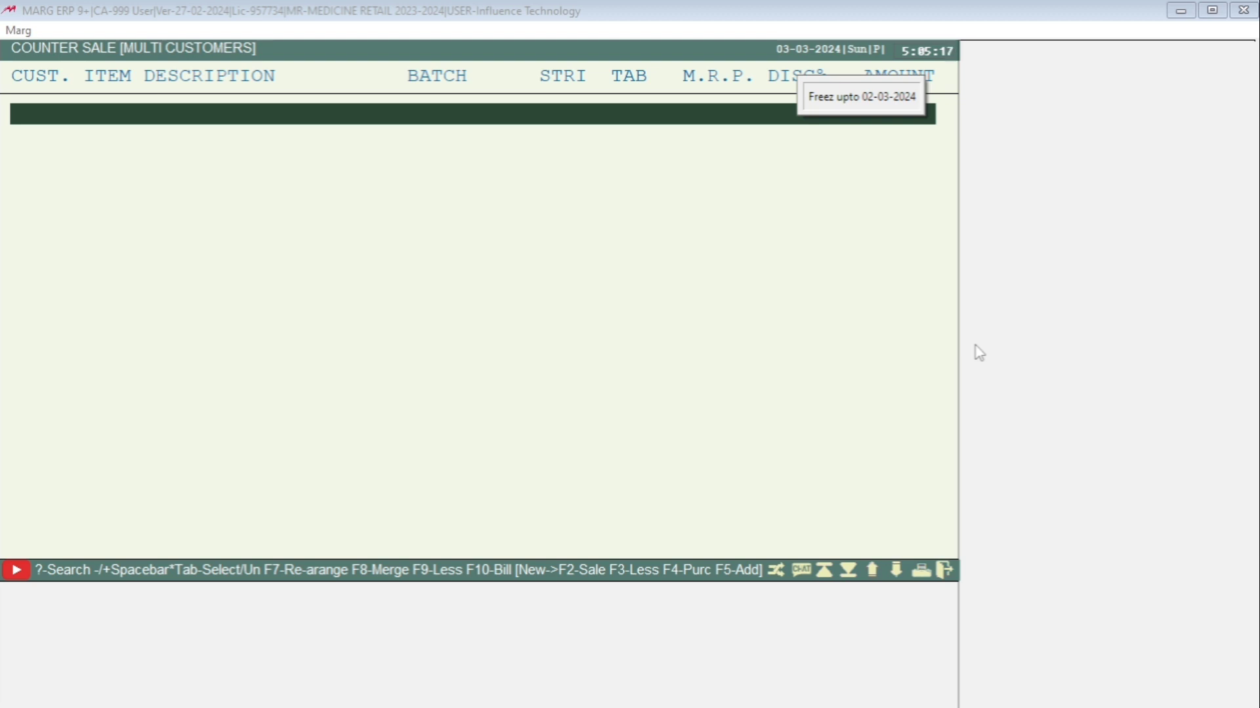
key(Escape)
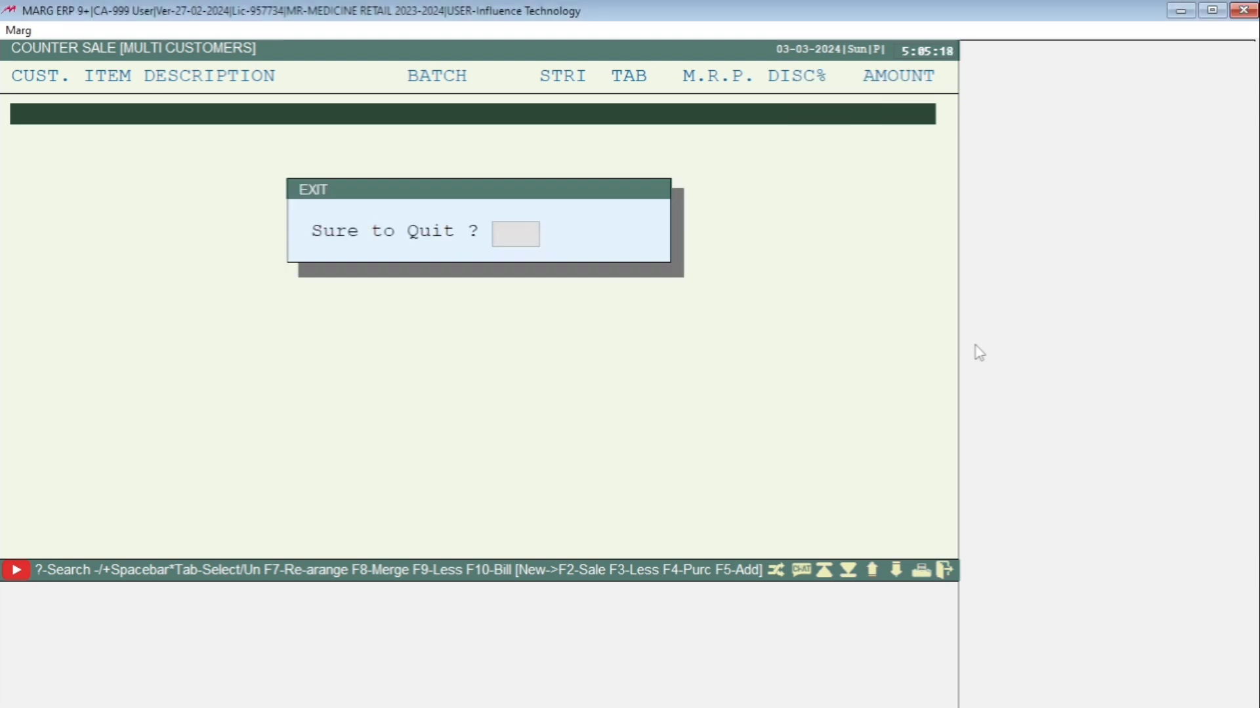
key(Right)
key(Return)
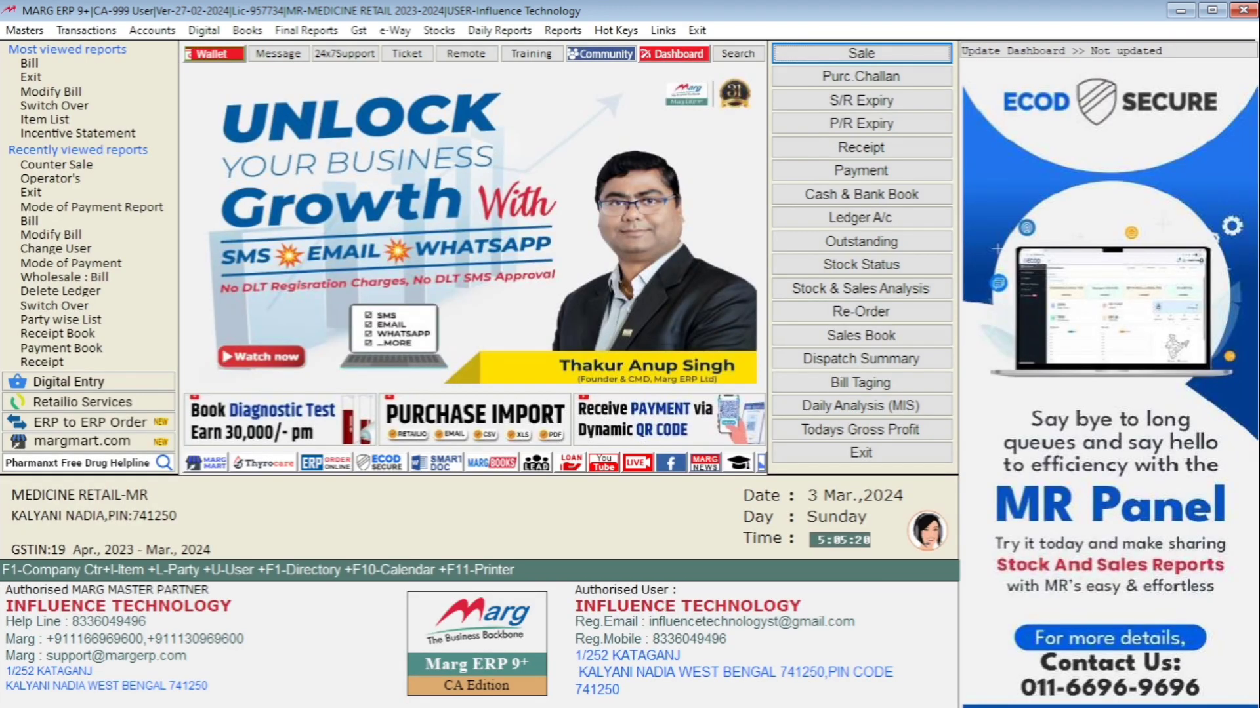
key(alt+m)
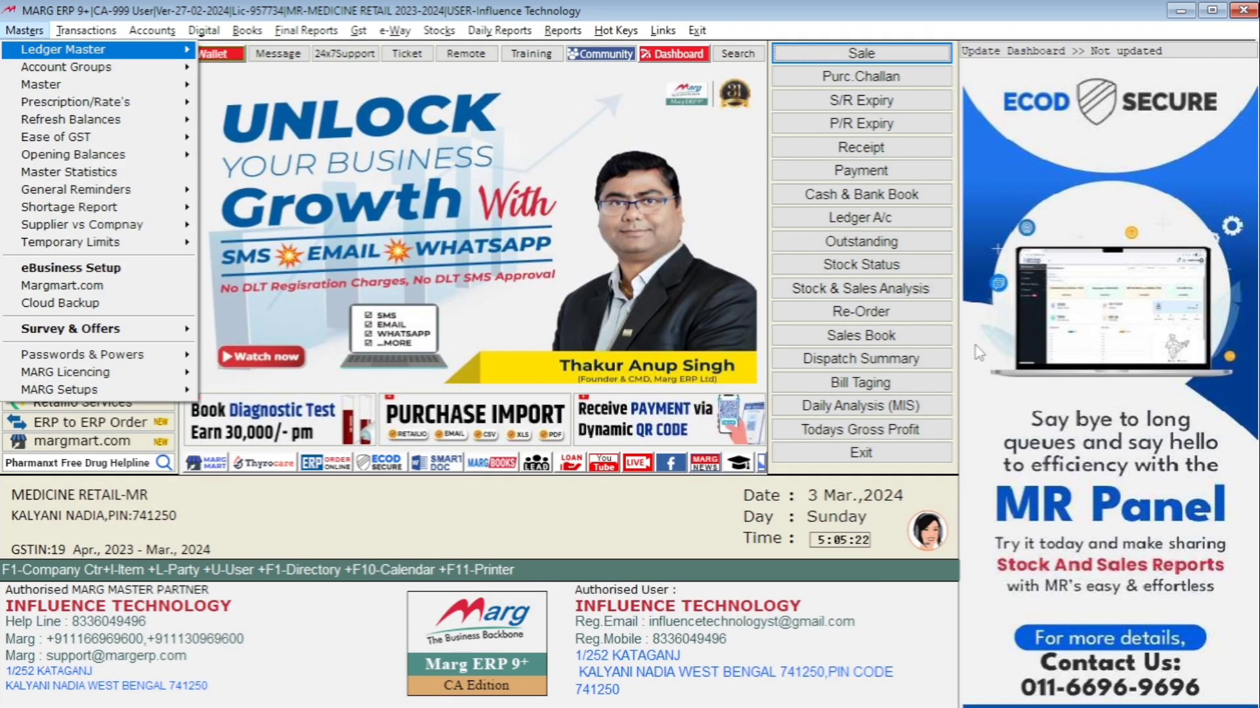
key(Up)
key(Up)
key(Up)
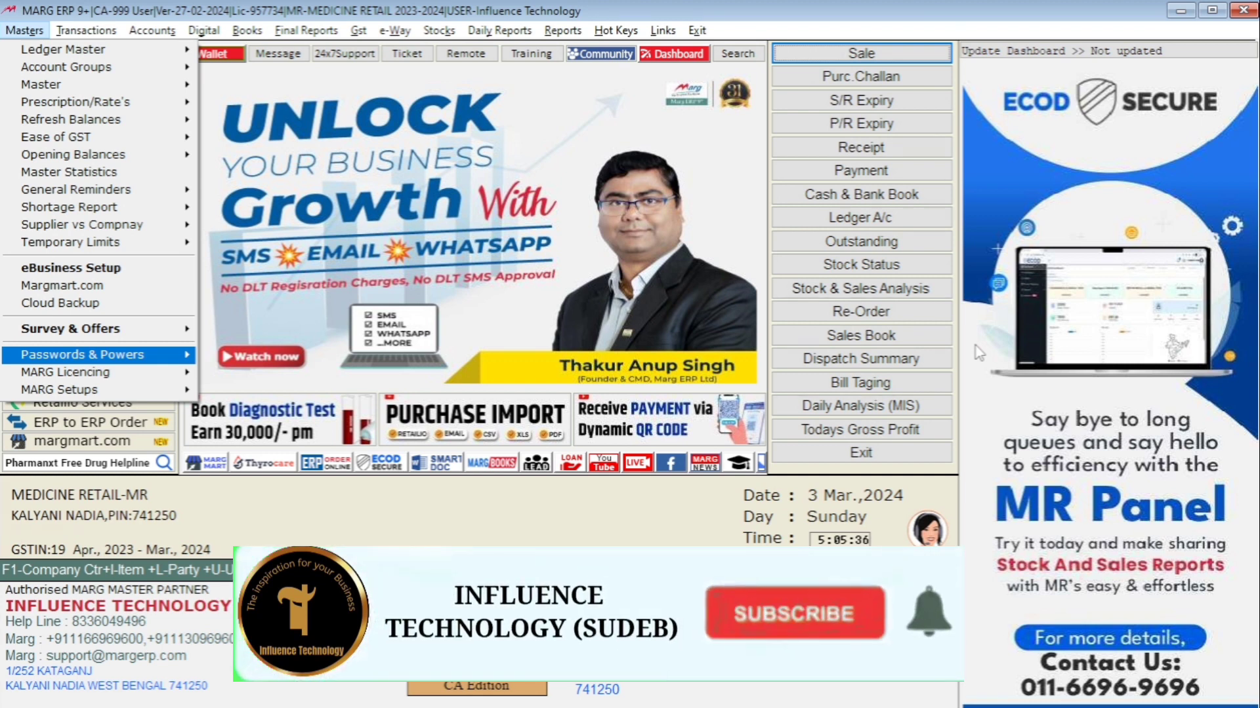
key(Escape)
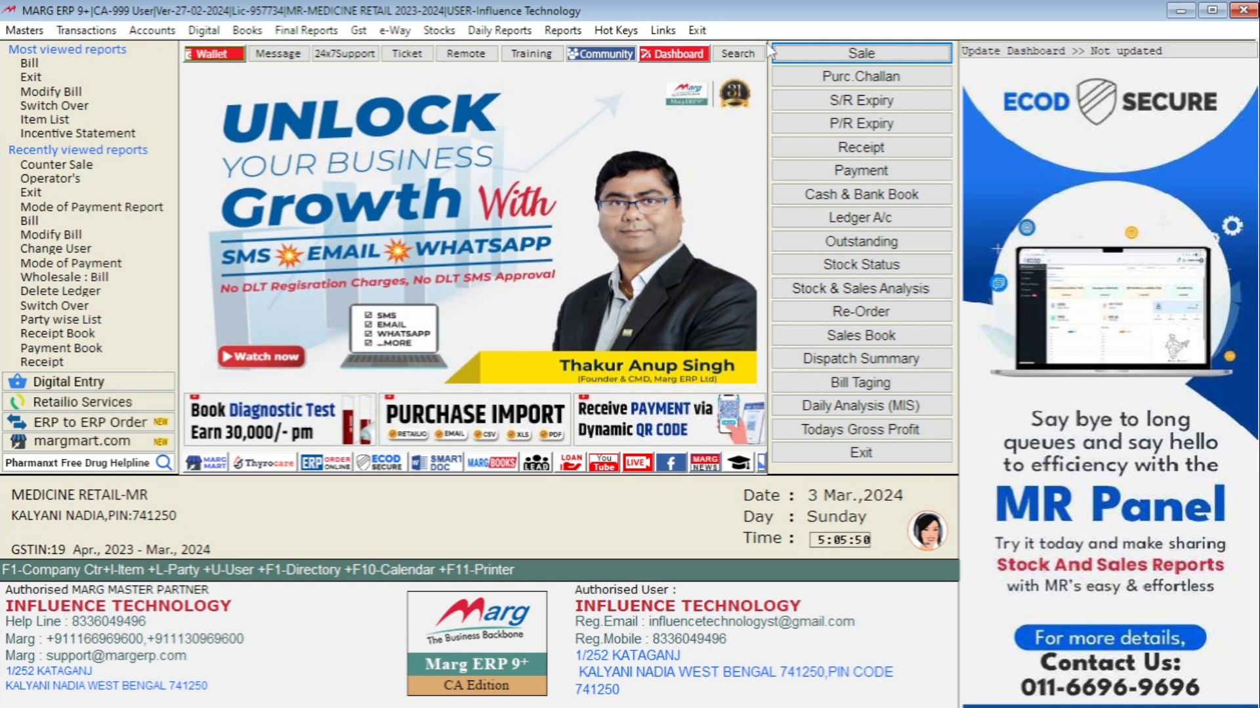
Open the Operator's window under Passwords & Powers in Masters
key(alt+m)
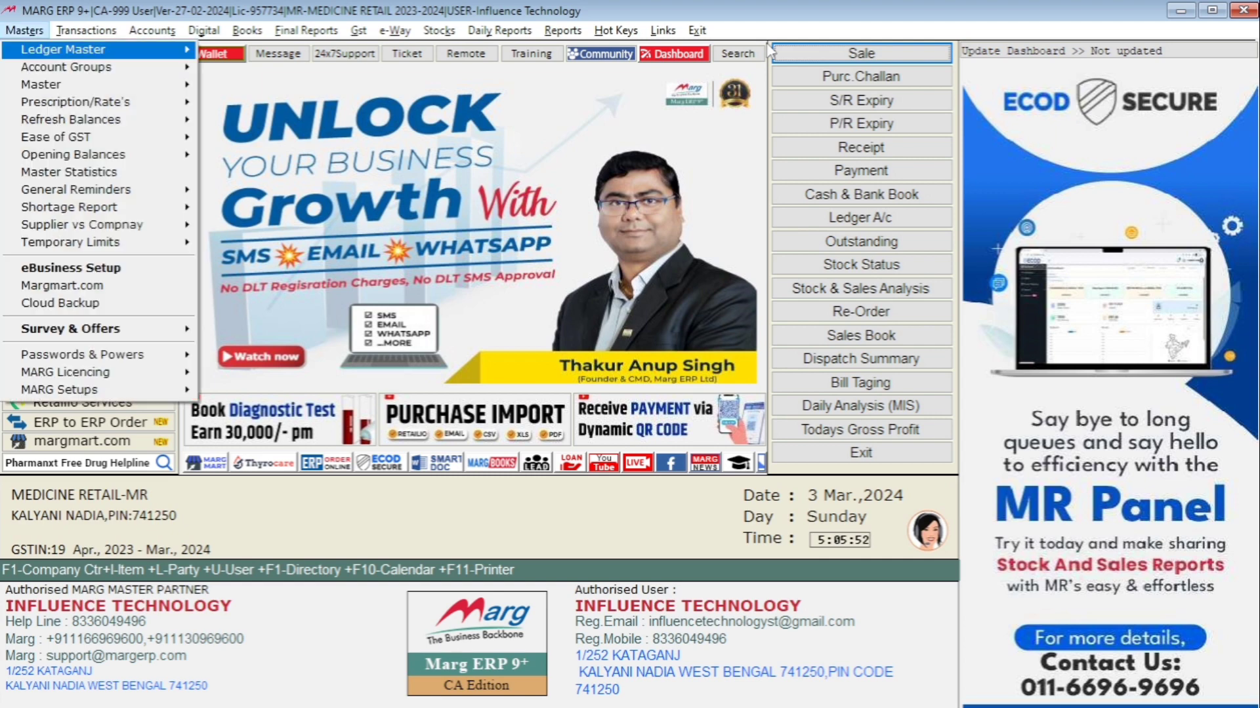
key(Up)
key(Up)
key(Up)
key(Right)
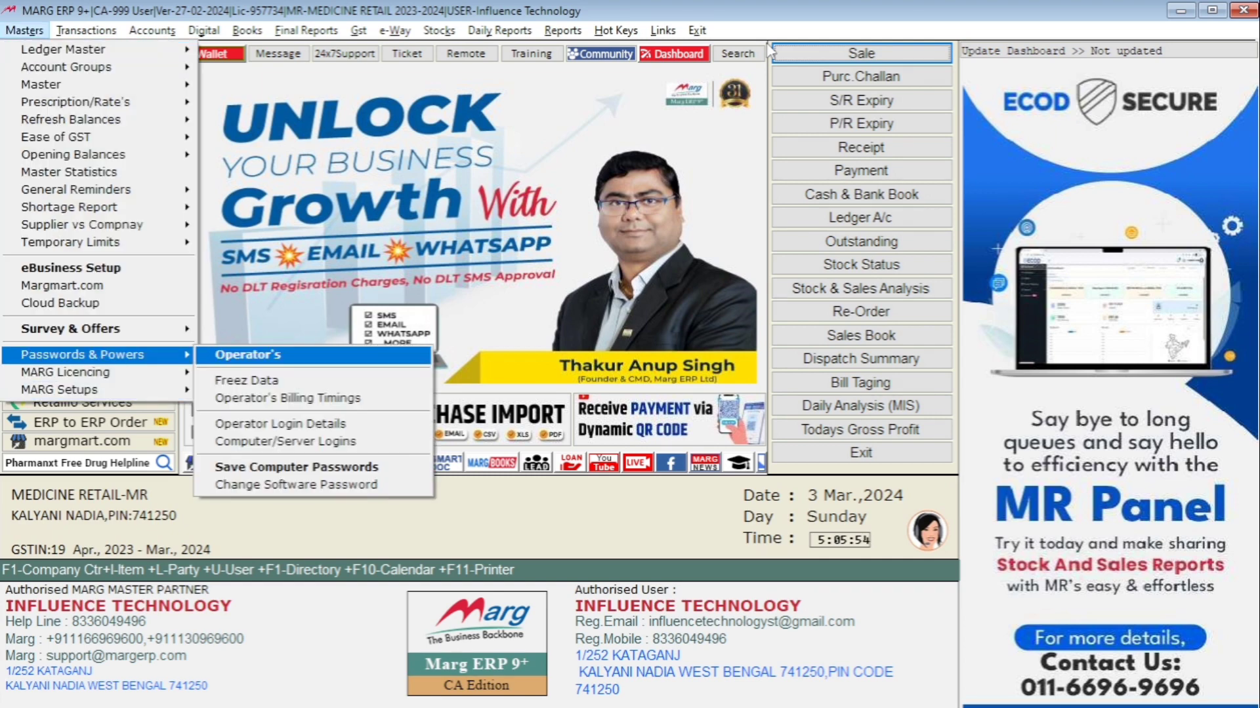
key(Return)
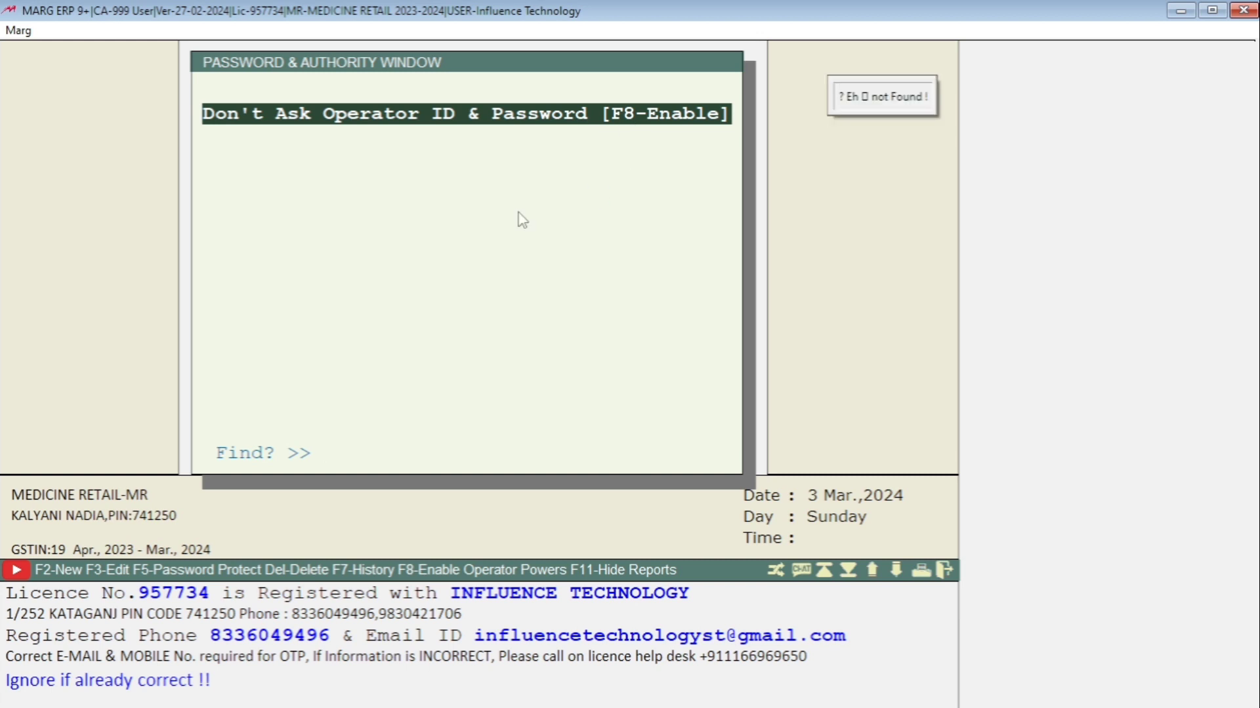
Enable operator powers and log in with supervisor ID MARG and the supervisor password
key(F8)
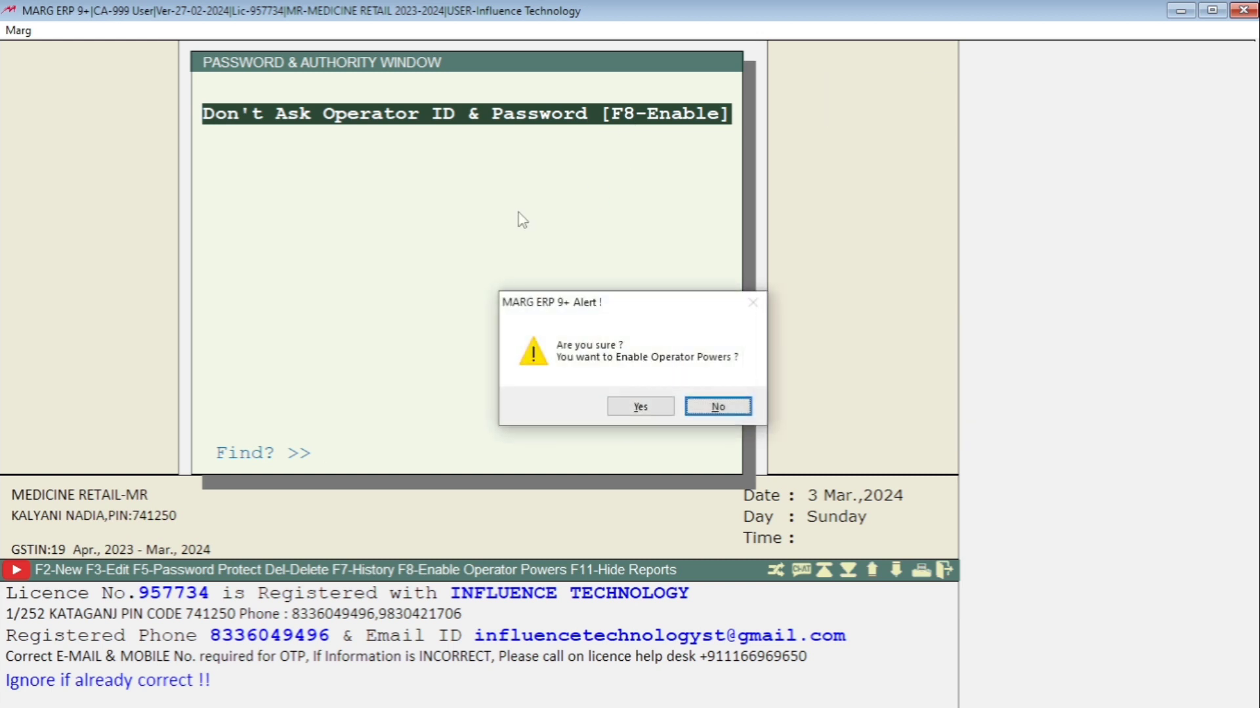
key(Left)
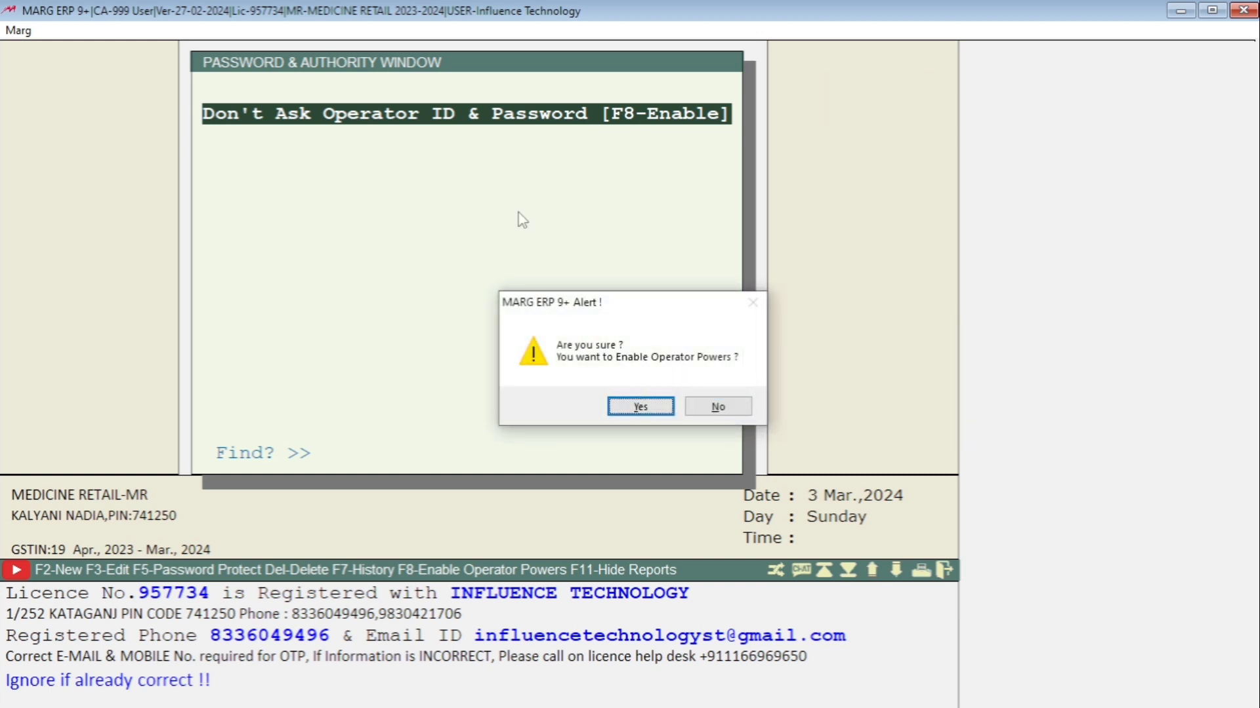
key(Return)
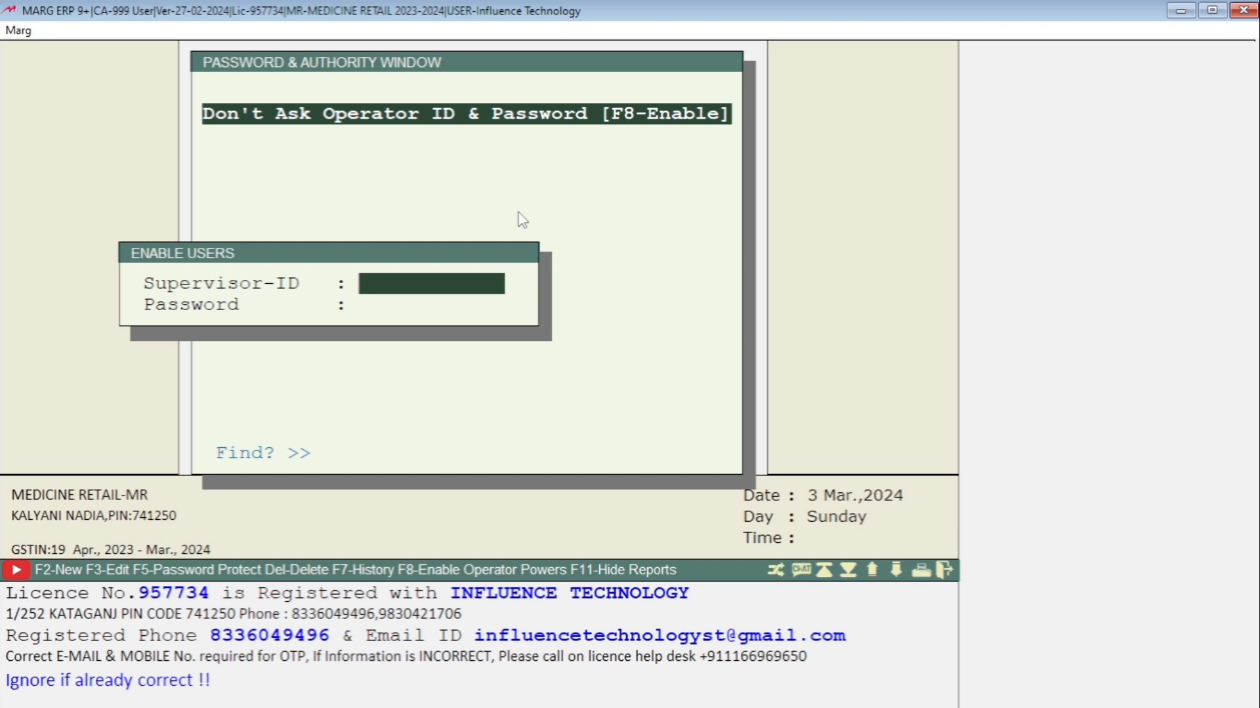
text(MARG)
key(Return)
text(MARG)
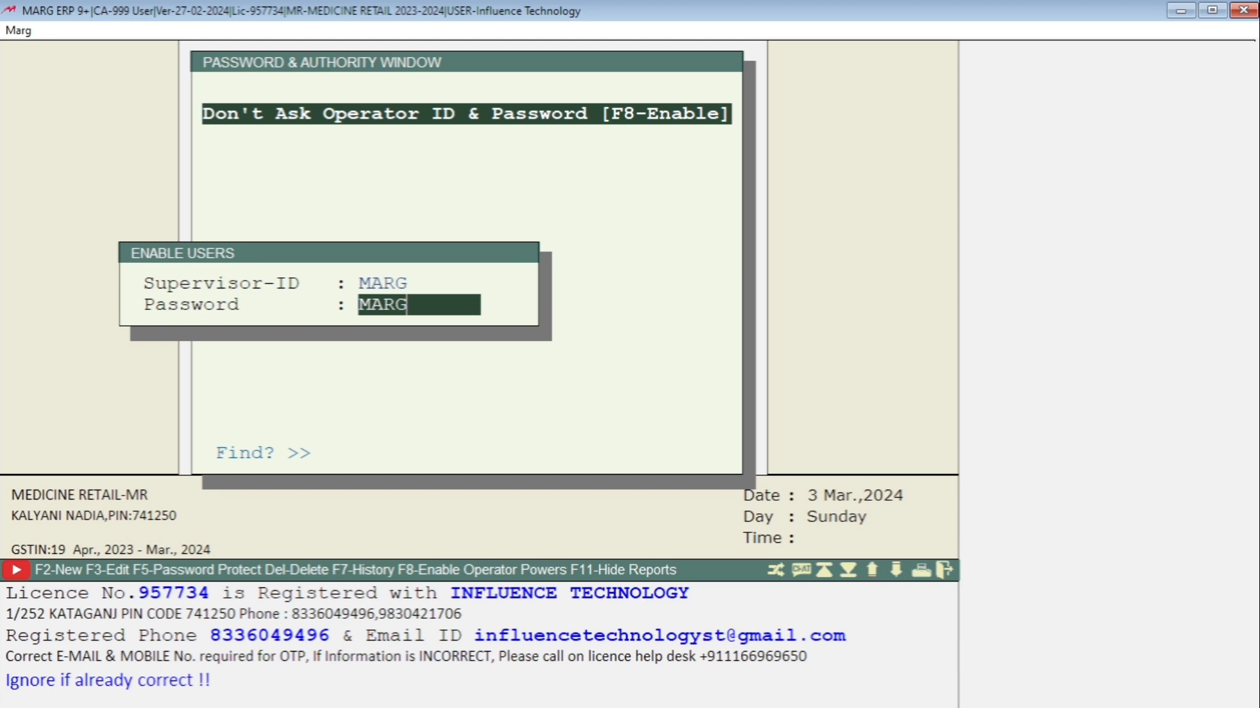
key(Return)
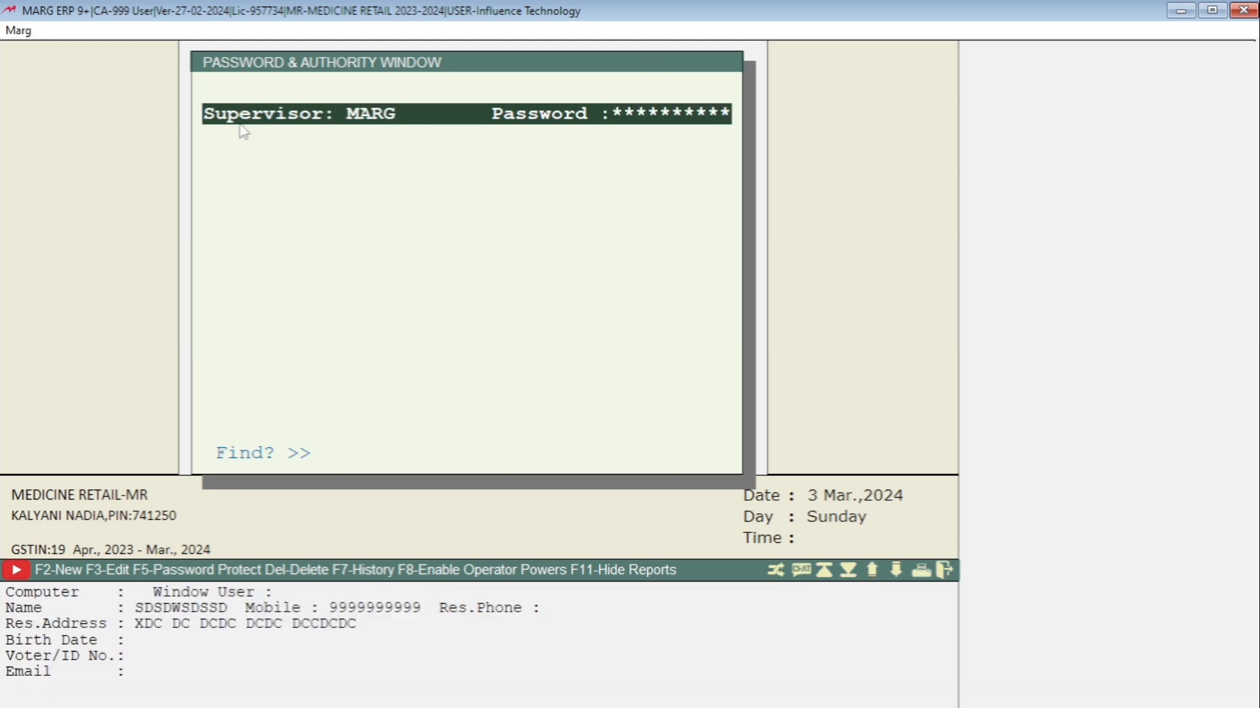
Add a new user with User-ID 001 and enter its password
key(F2)
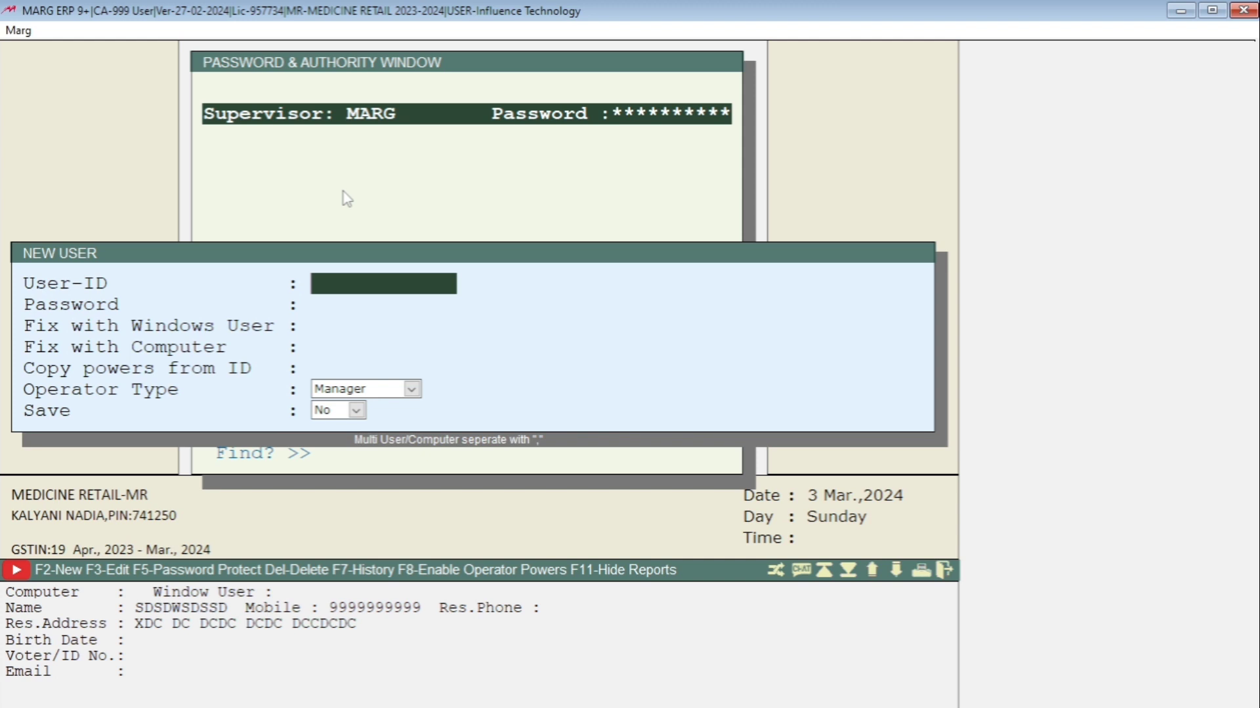
text(001)
key(Return)
text(00)
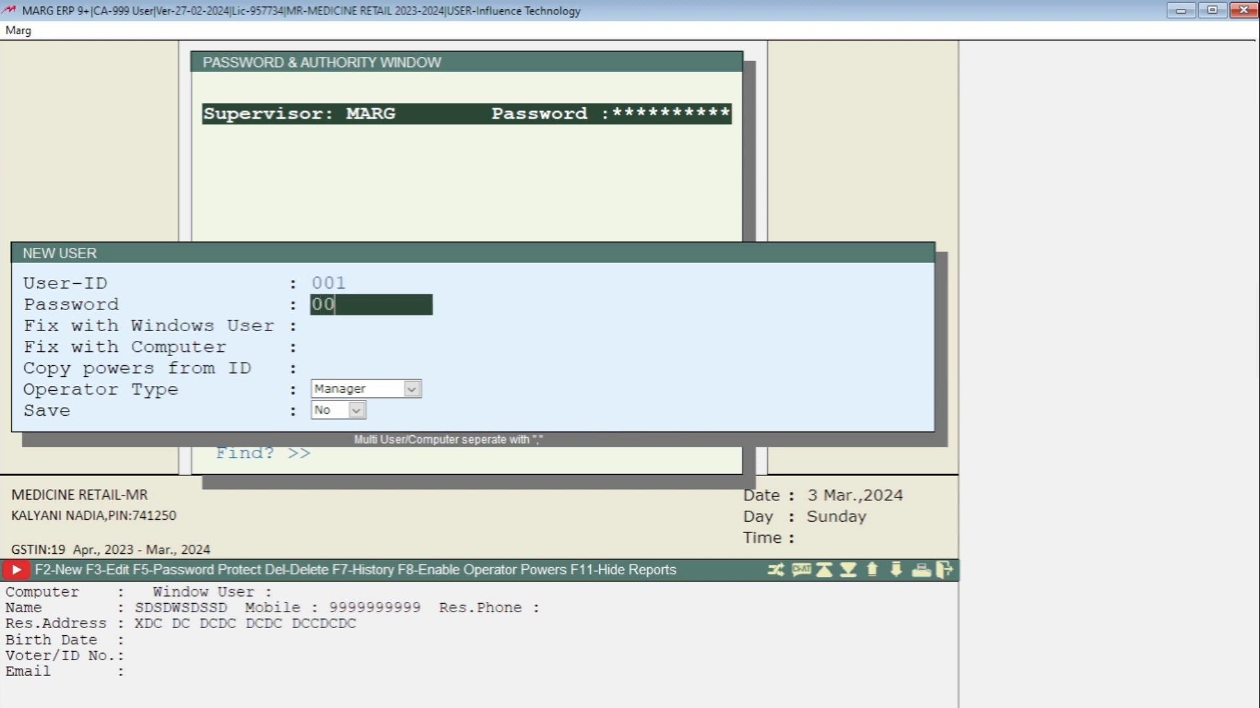
text(1)
key(Return)
key(Return)
key(Return)
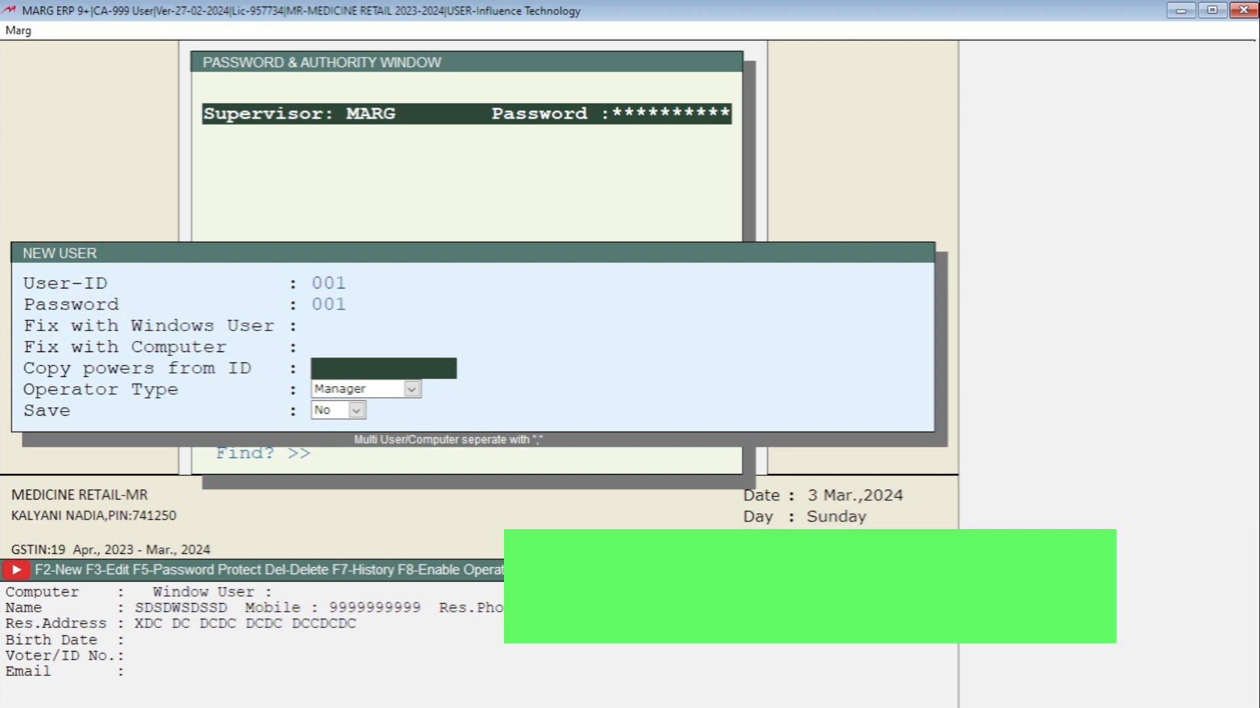
Copy powers from ID MARG, keep operator type Manager, and save the new user
text(MARG)
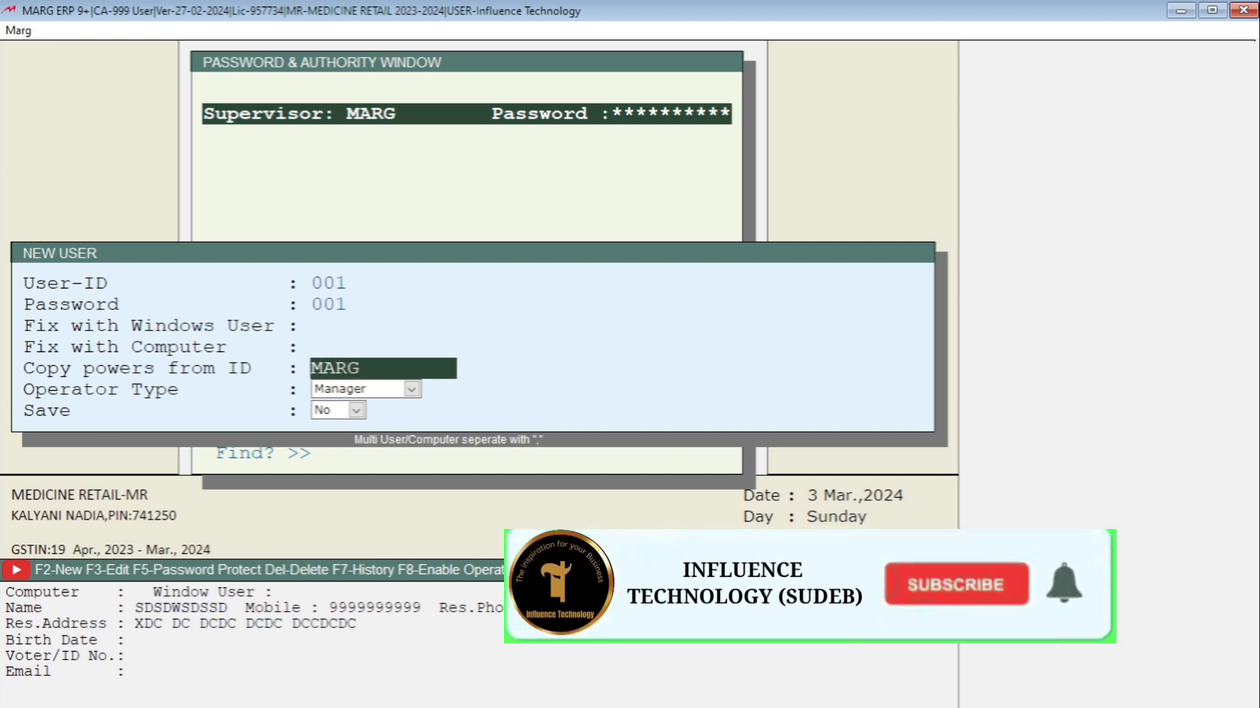
key(Return)
key(Return)
key(y)
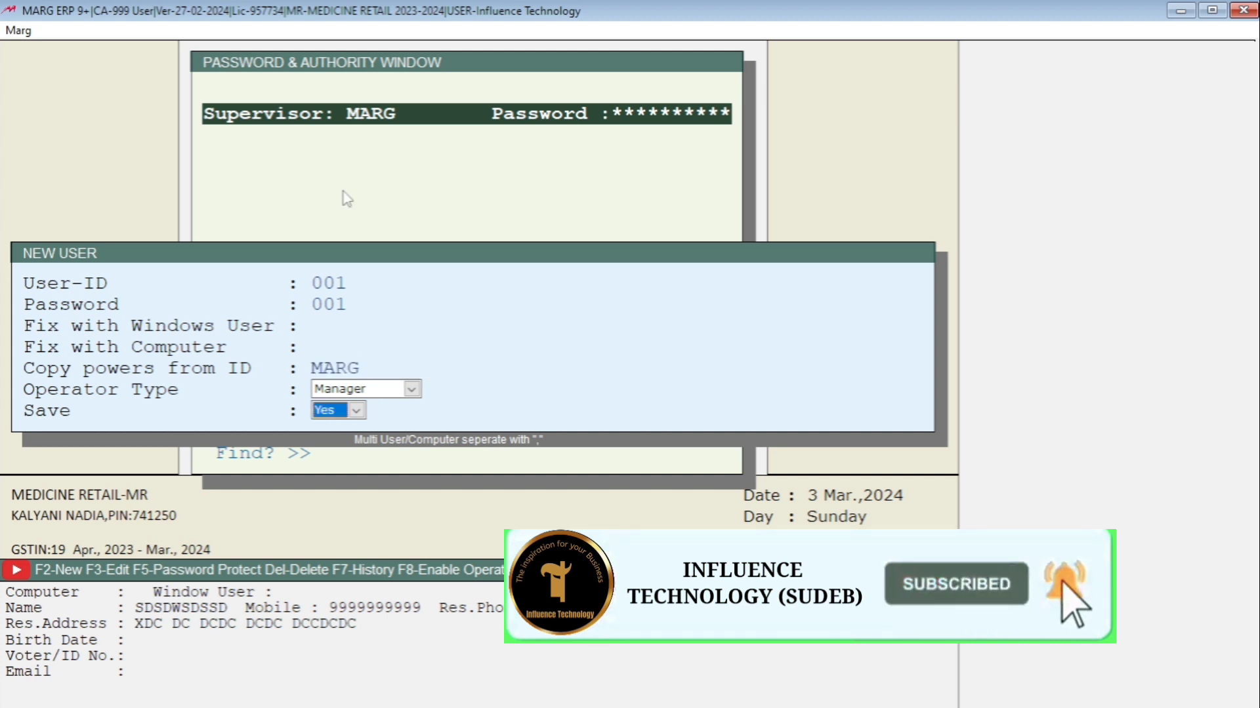
key(Return)
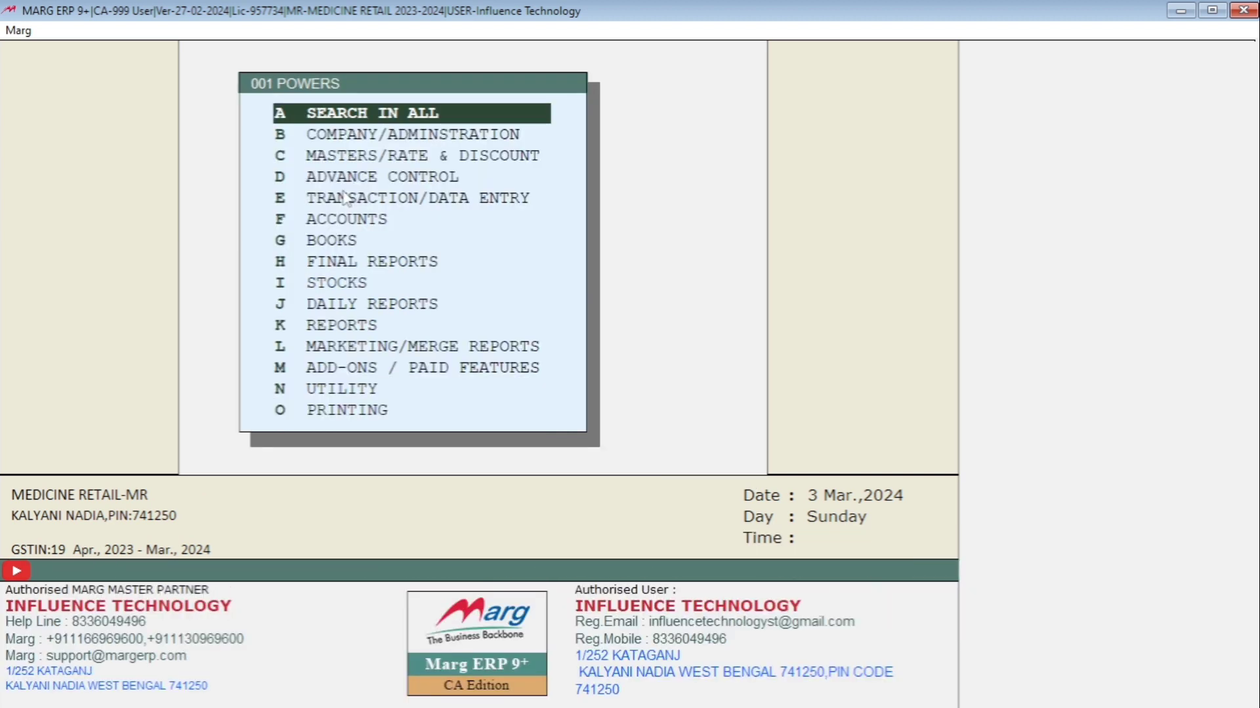
Close the 001 powers list and add a new user with User-ID 002, entering its password
key(Escape)
key(y)
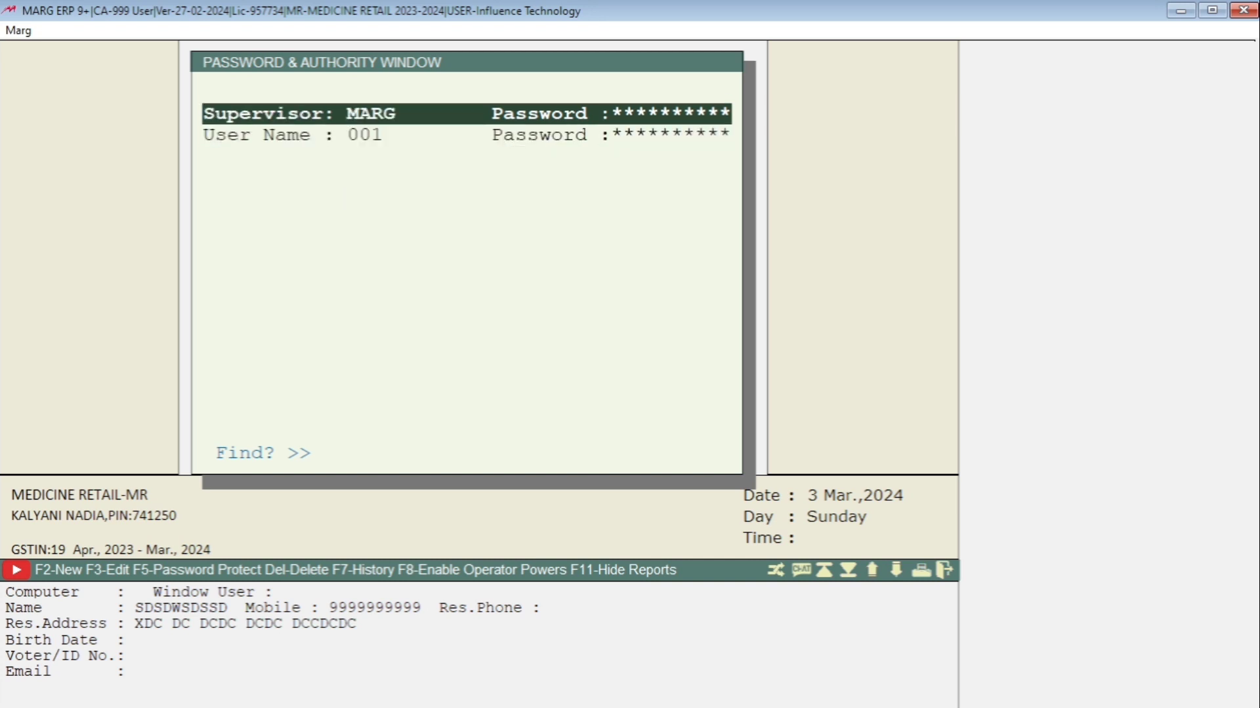
key(Down)
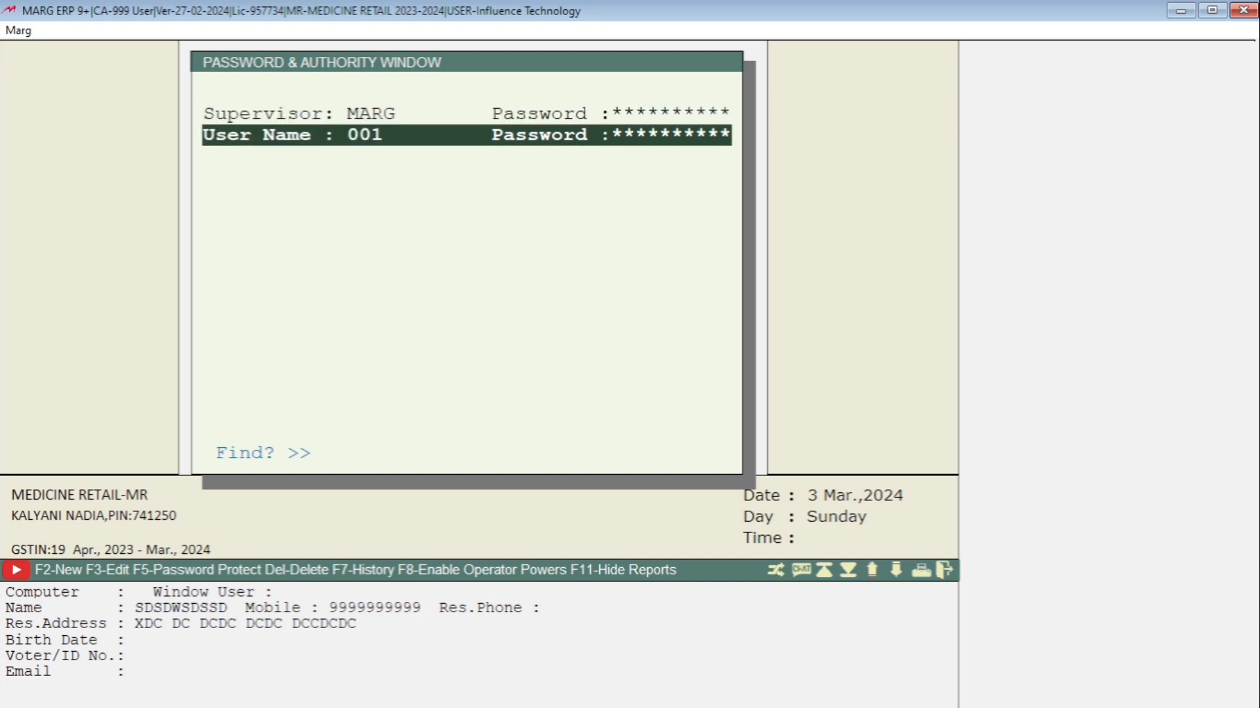
key(F2)
text(002)
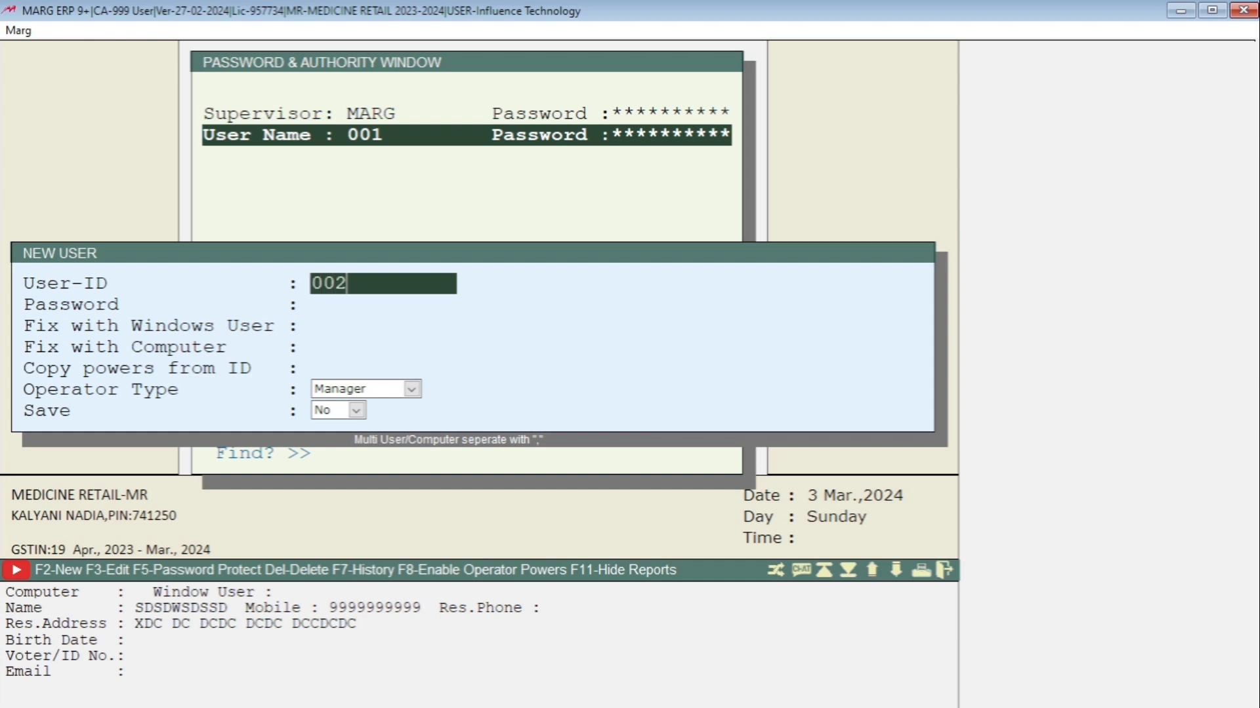
key(Return)
text(002)
key(Return)
key(Return)
key(Return)
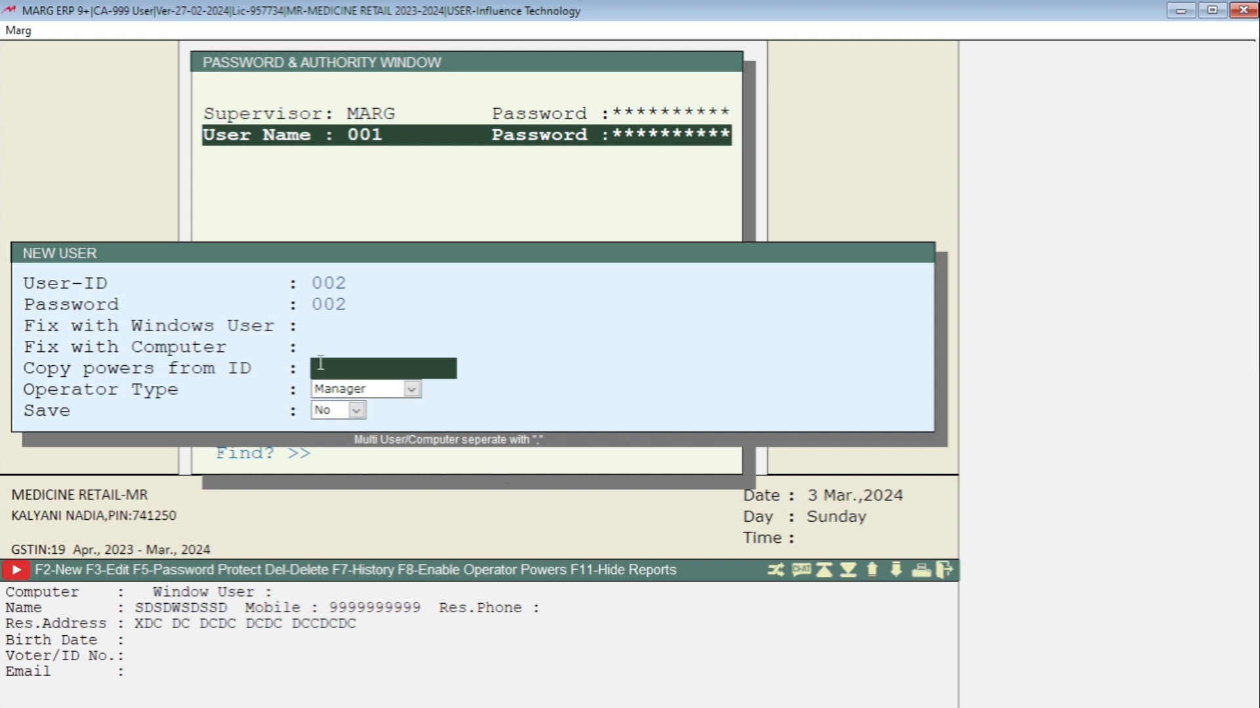
Copy powers from ID 001, save user 002, and leave the operator window
text(001)
key(Return)
key(y)
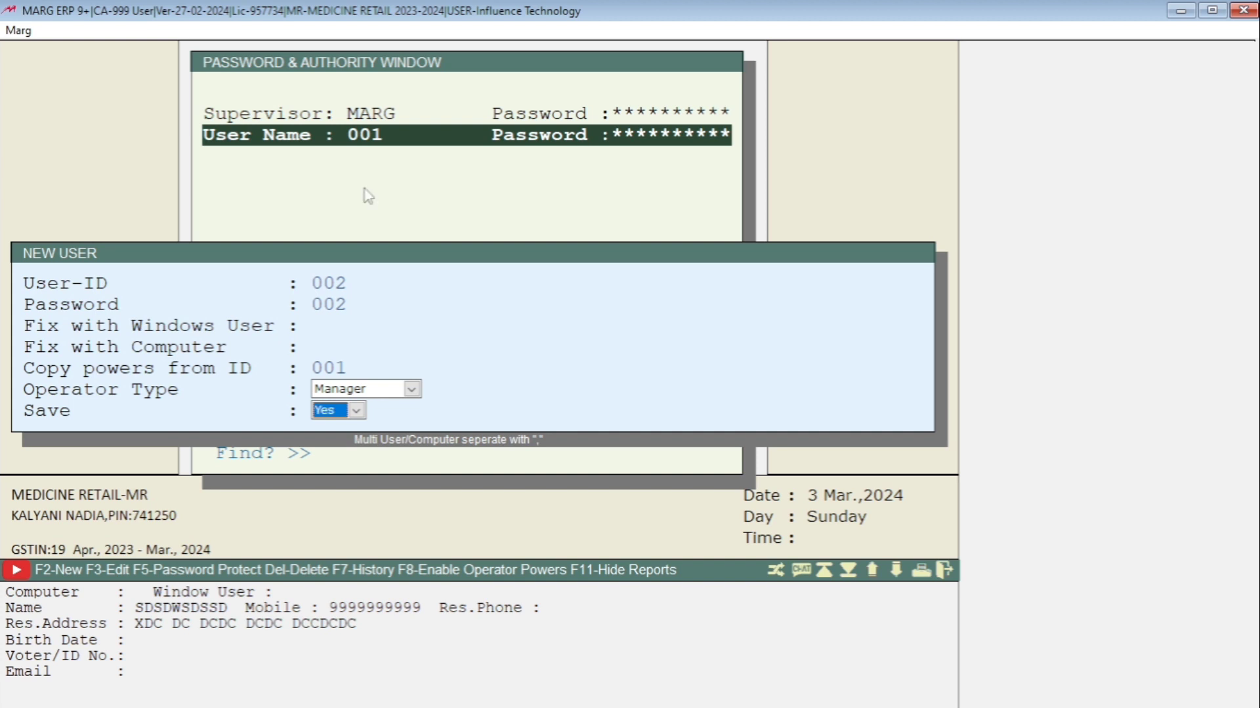
key(Return)
key(Escape)
key(Return)
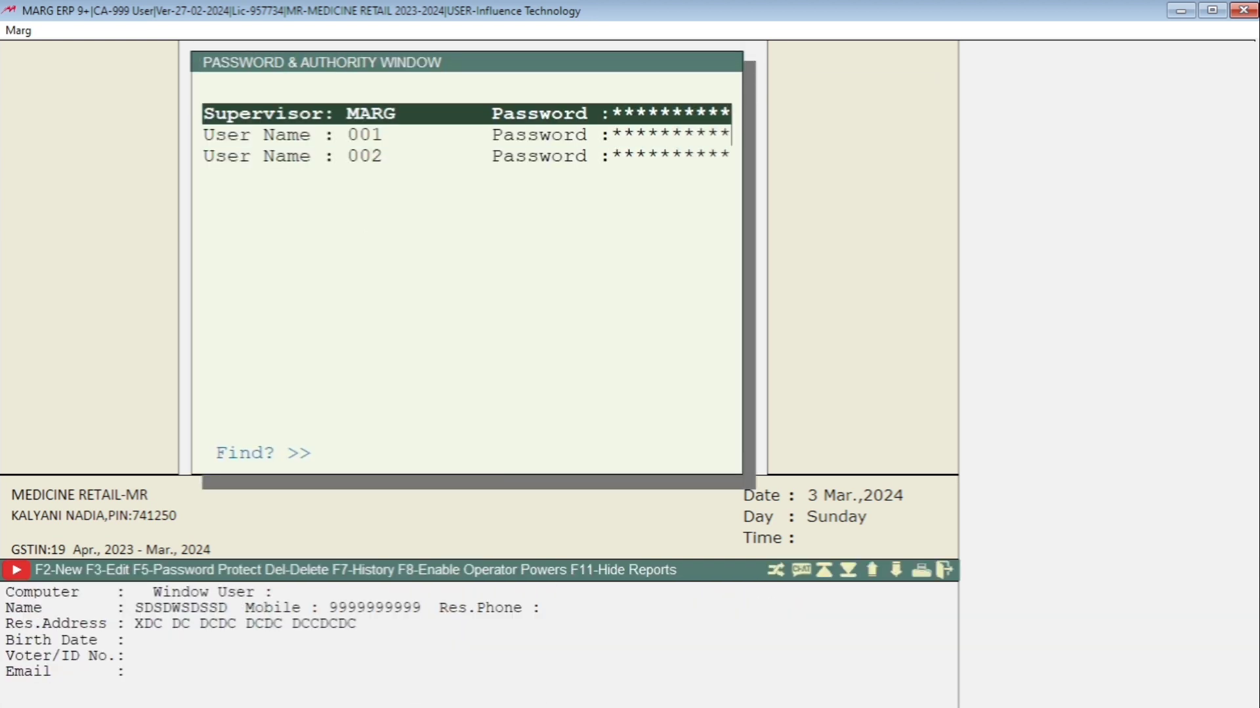
key(Escape)
key(Return)
key(Escape)
key(Right)
key(Return)
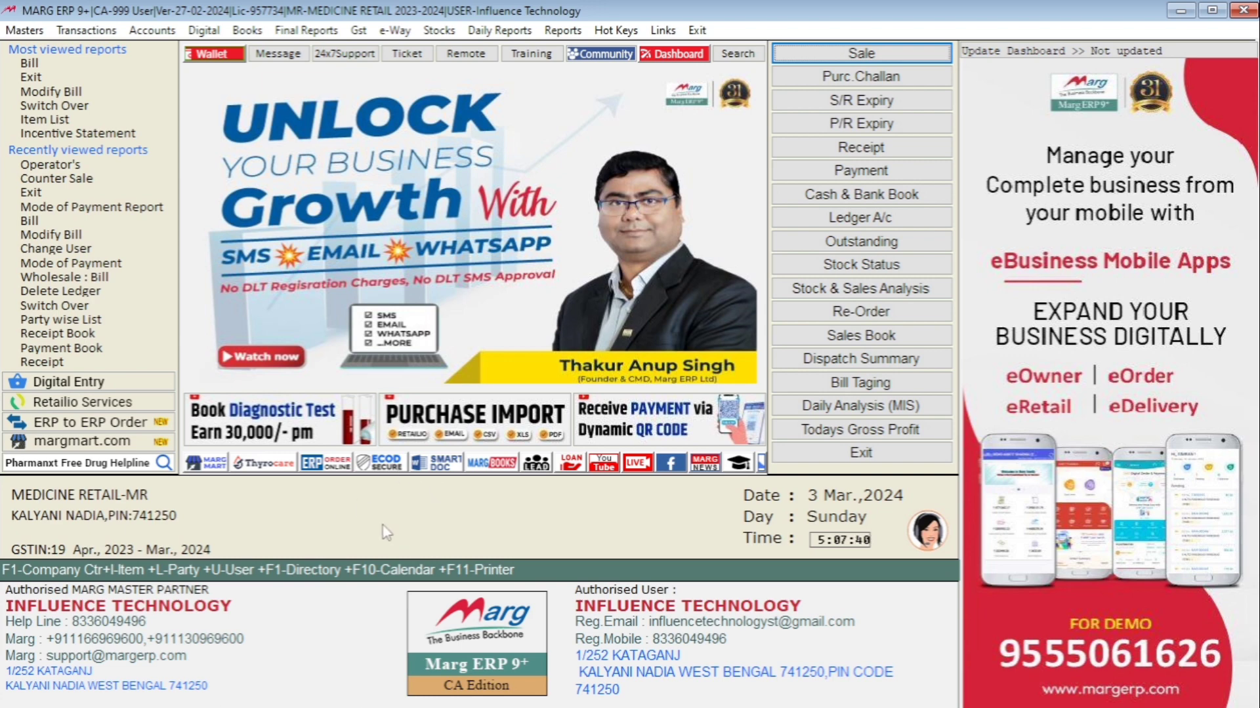
Switch the logged-in user to the supervisor MARG by entering its user ID and password
key(ctrl+u)
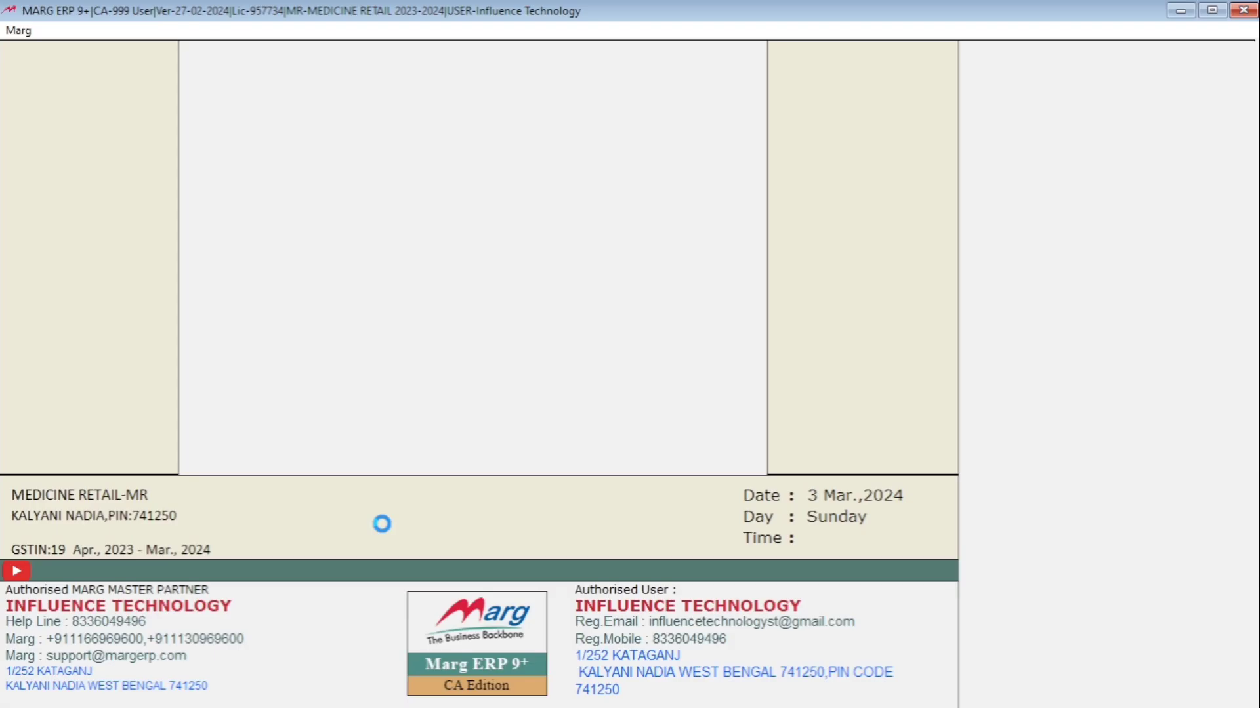
text(****)
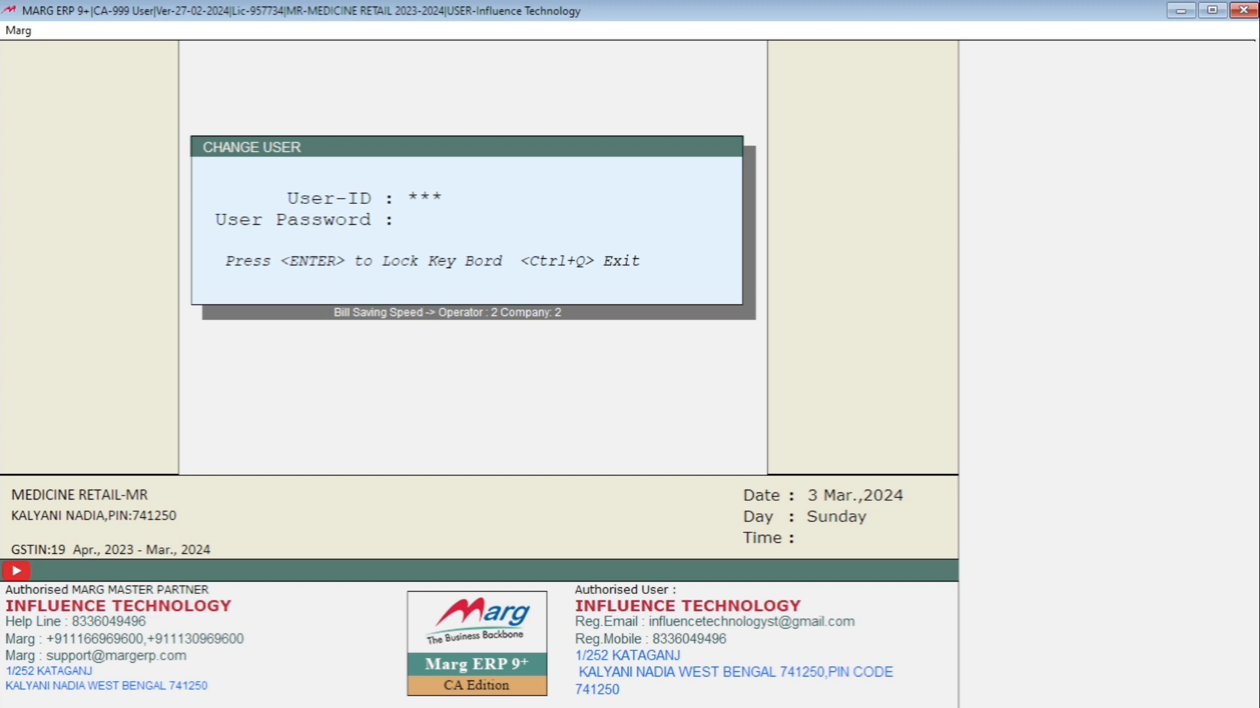
key(Return)
text(****)
key(Return)
key(Return)
key(Return)
key(Return)
key(Return)
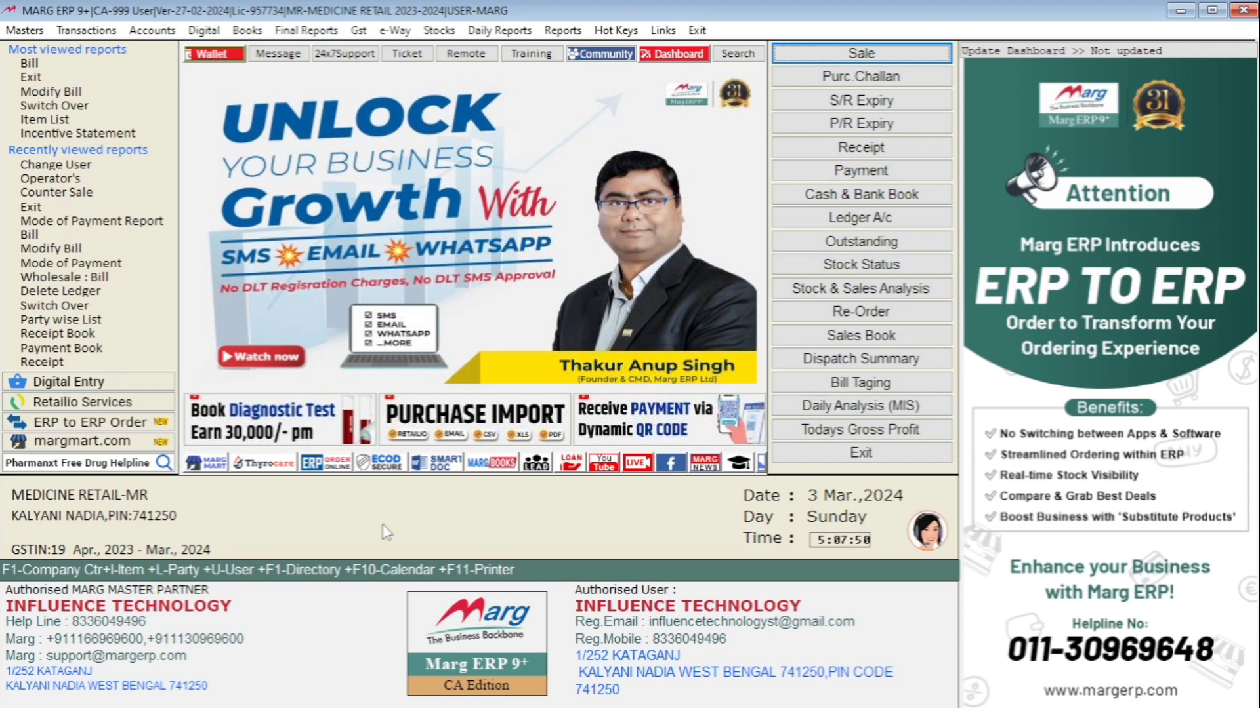
key(alt)
key(Down)
key(Down)
key(Down)
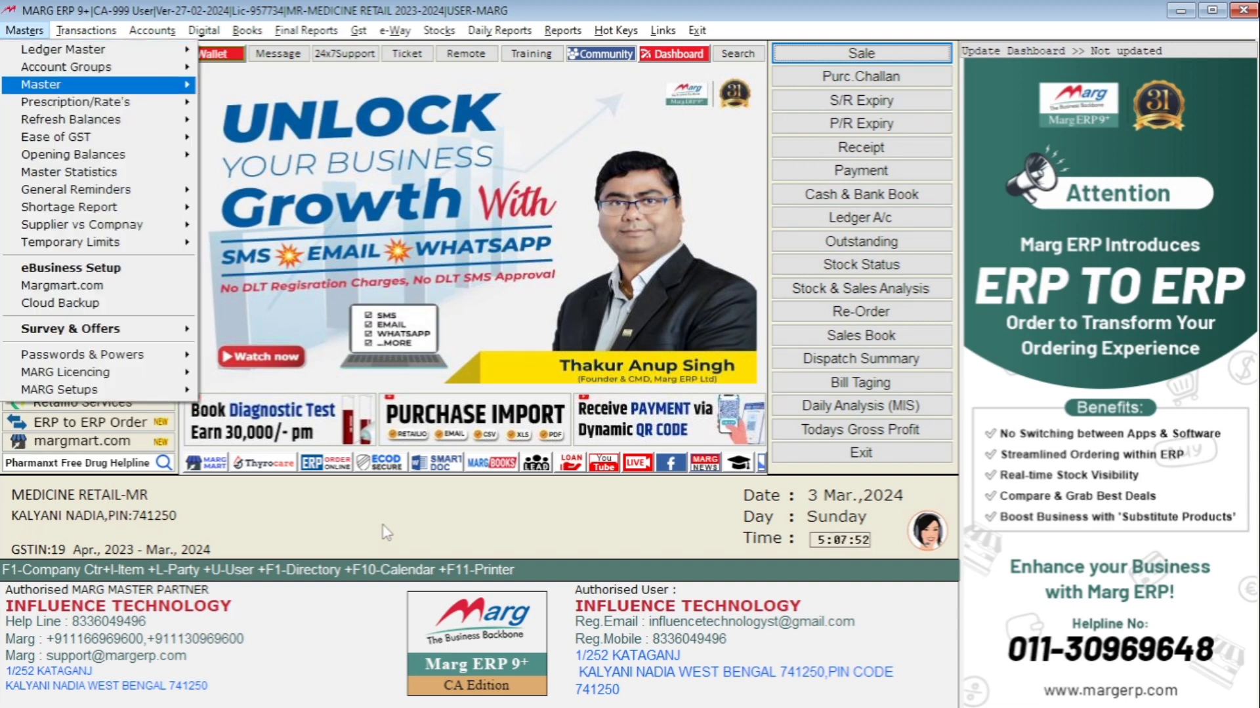
key(Down)
key(Down)
key(Down)
key(Down)
key(Down)
key(Down)
key(Down)
key(Down)
key(Down)
key(Down)
key(Down)
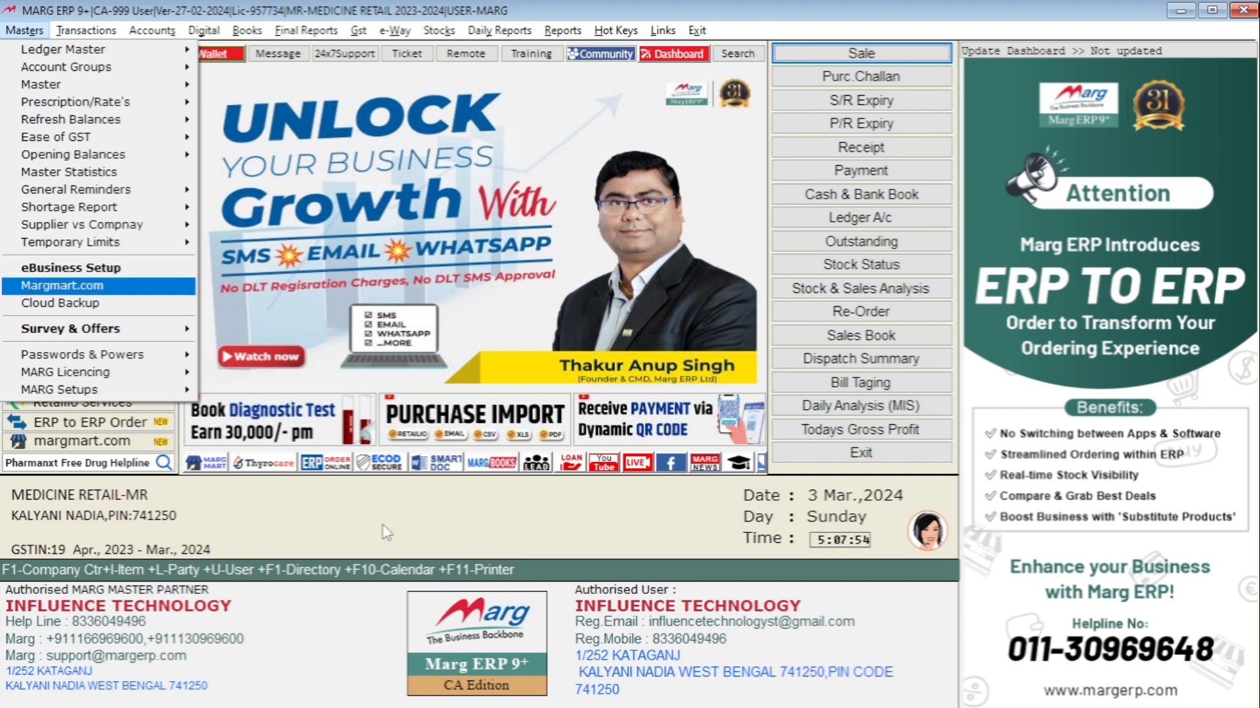
key(Down)
key(Down)
key(Down)
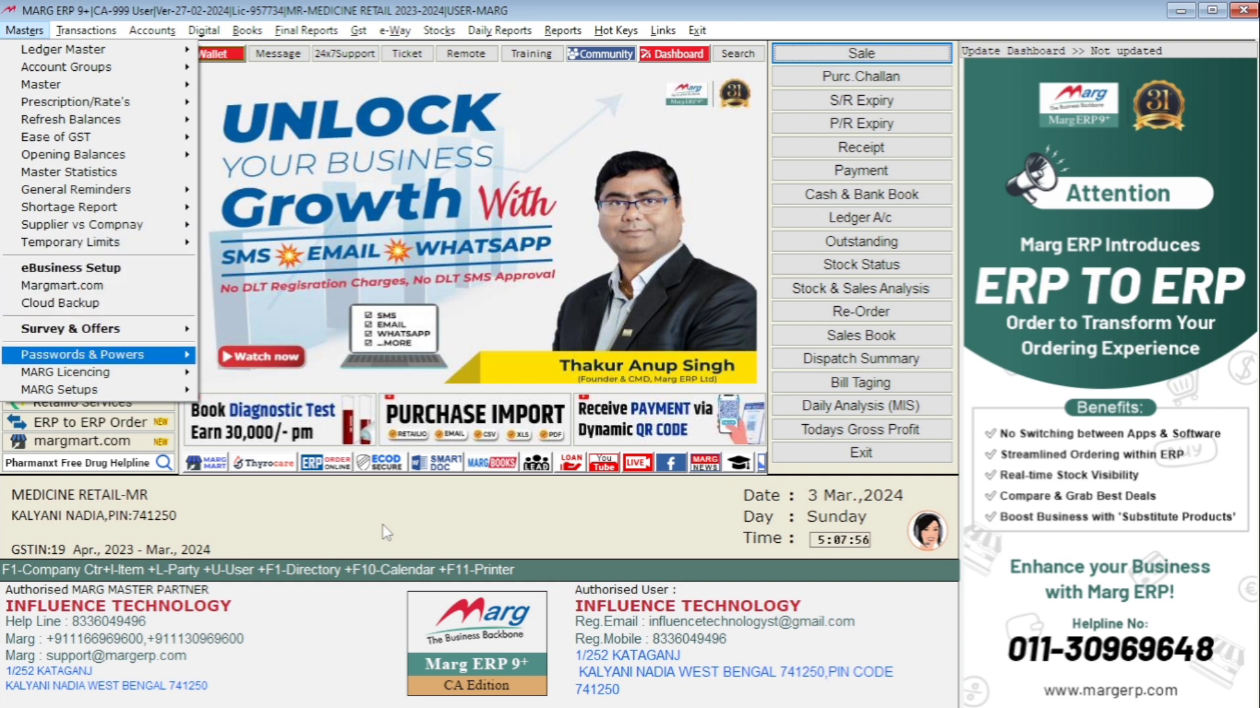
key(Escape)
key(Escape)
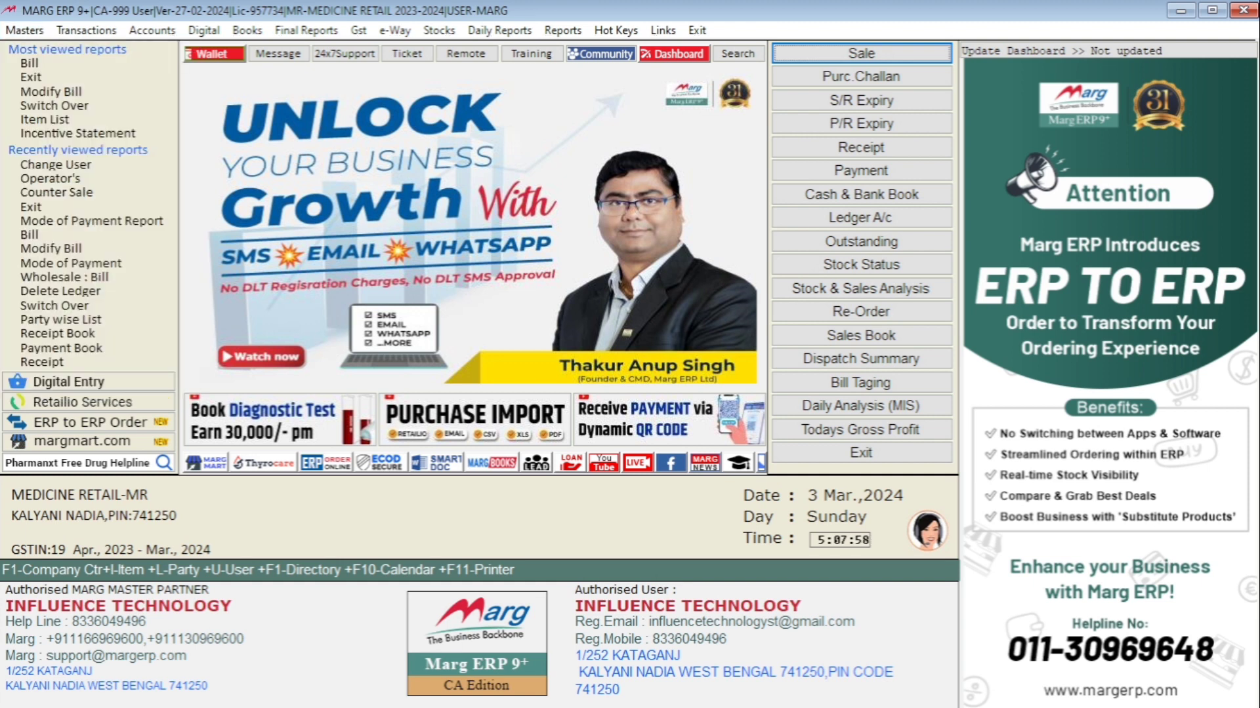
Switch the logged-in user to operator 001 by entering its user ID and password
key(ctrl+i)
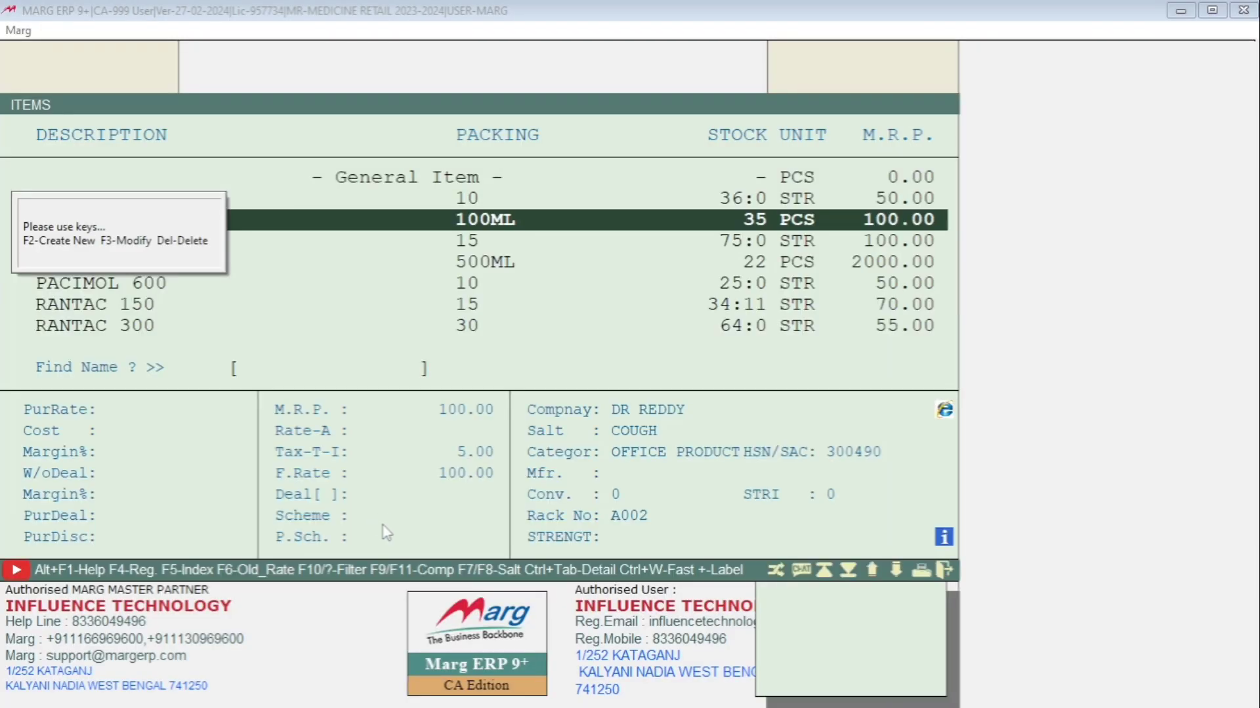
key(Escape)
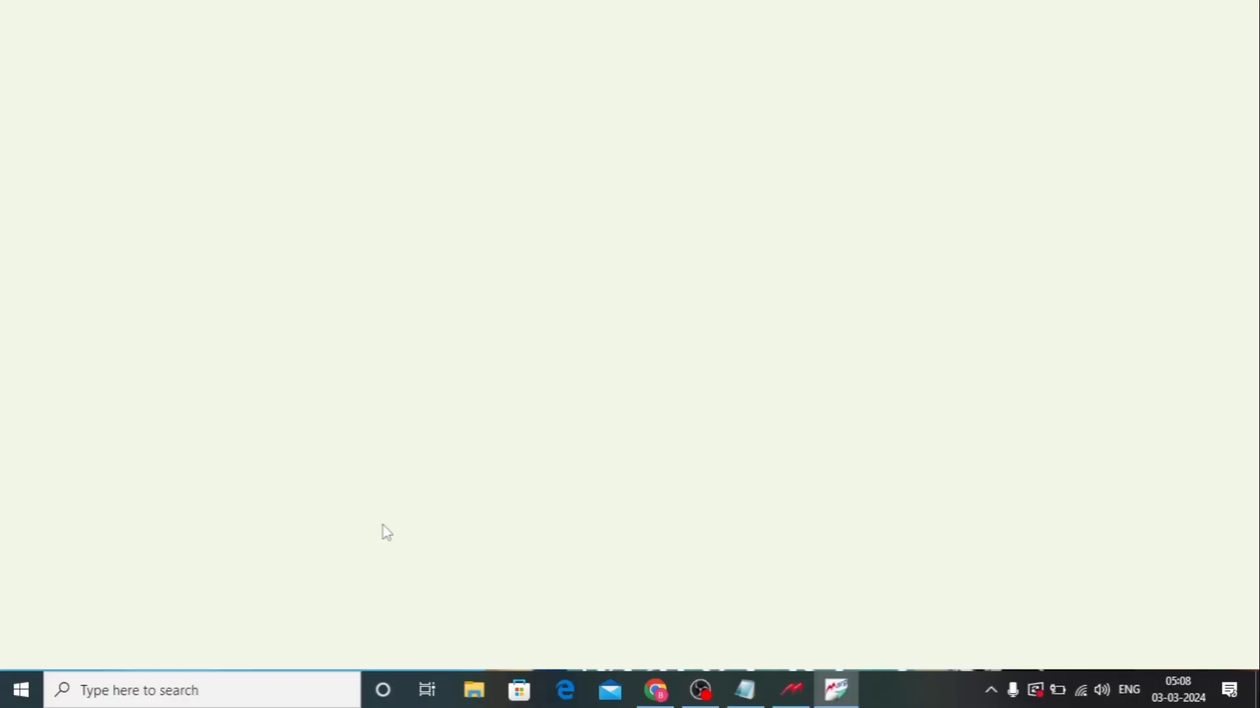
text(***)
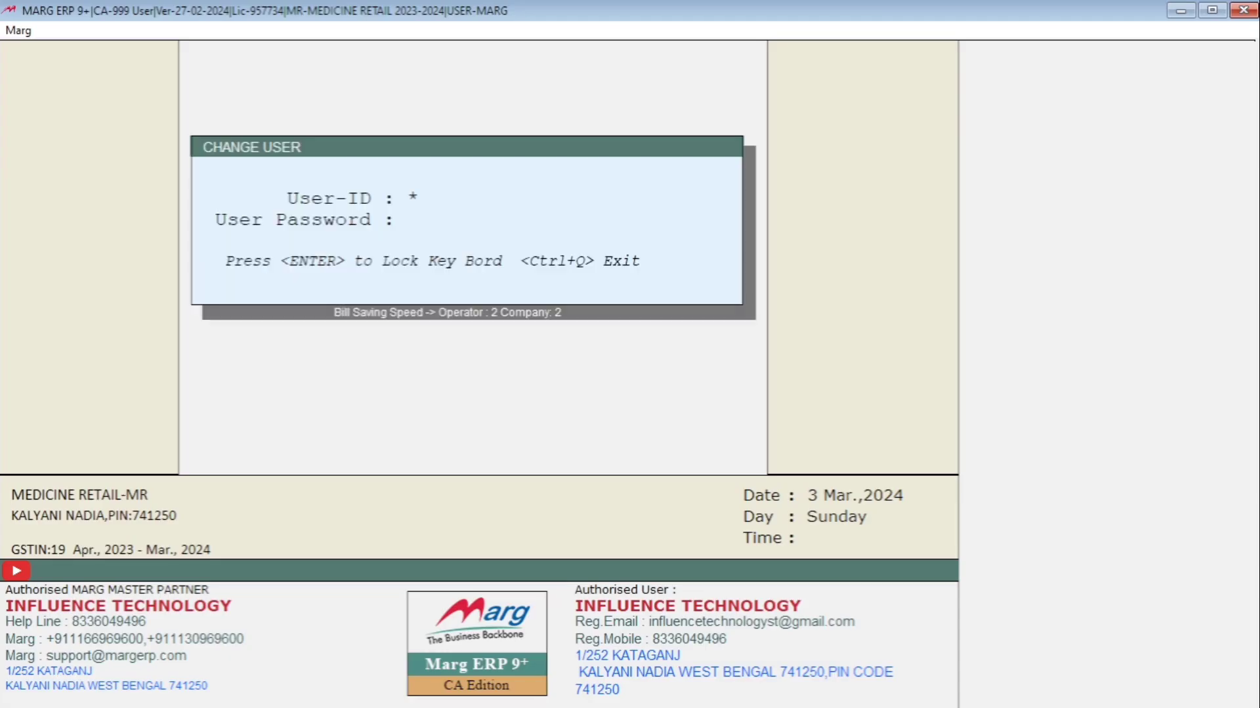
key(Return)
text(***)
key(Return)
key(Return)
key(Return)
key(Return)
key(Return)
key(Return)
key(Return)
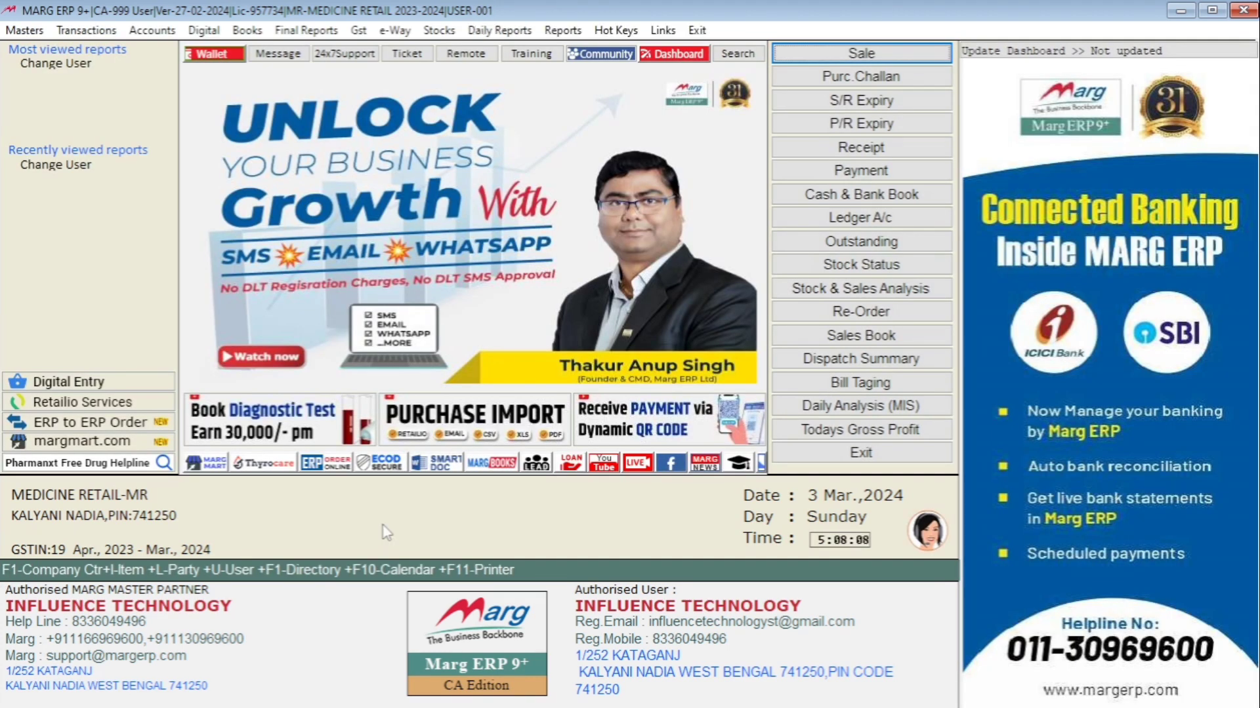
Open Counter Sale under Sale transactions as user 001 and quit it
key(alt)
key(Down)
key(Right)
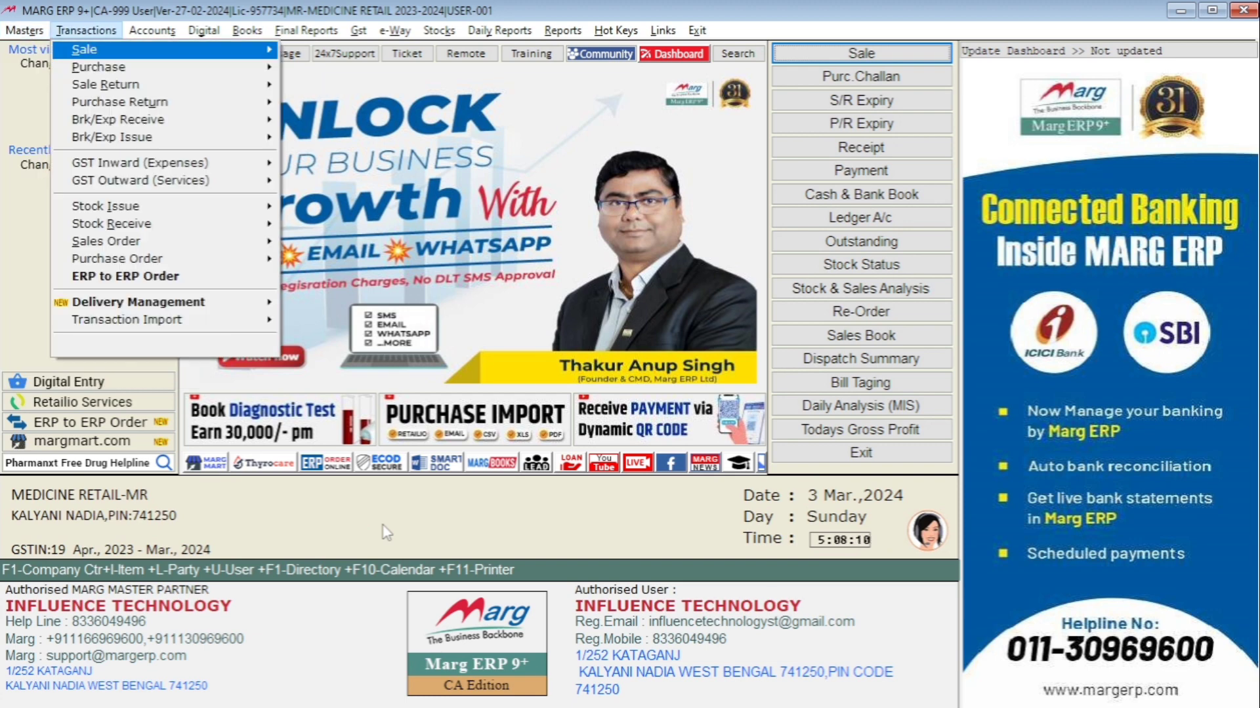
key(Down)
key(Up)
key(Right)
key(Down)
key(Down)
key(Down)
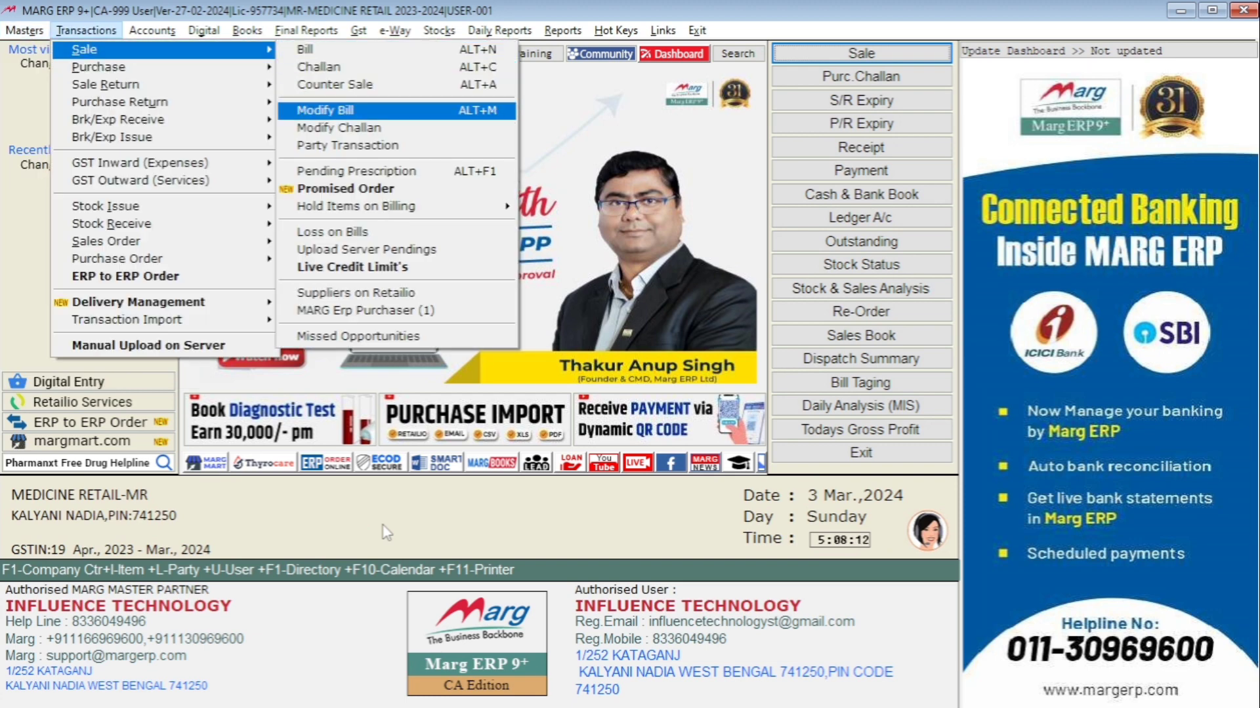
key(Up)
key(Return)
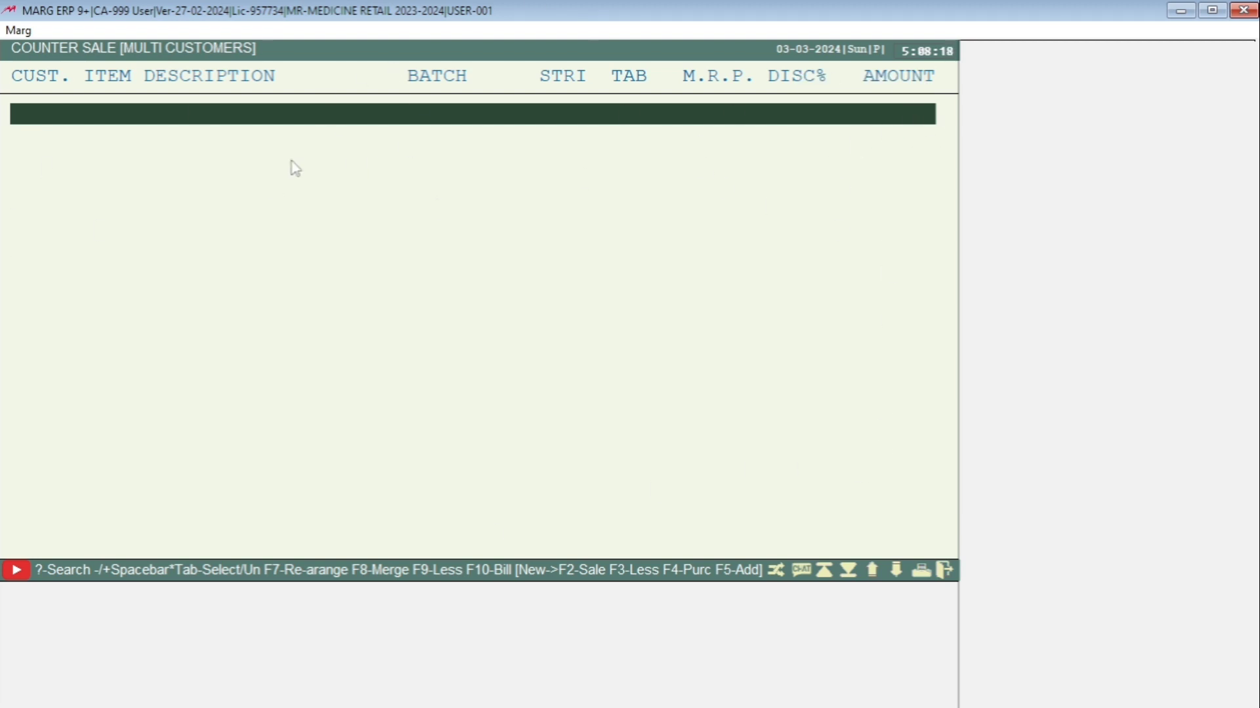
key(Escape)
key(Right)
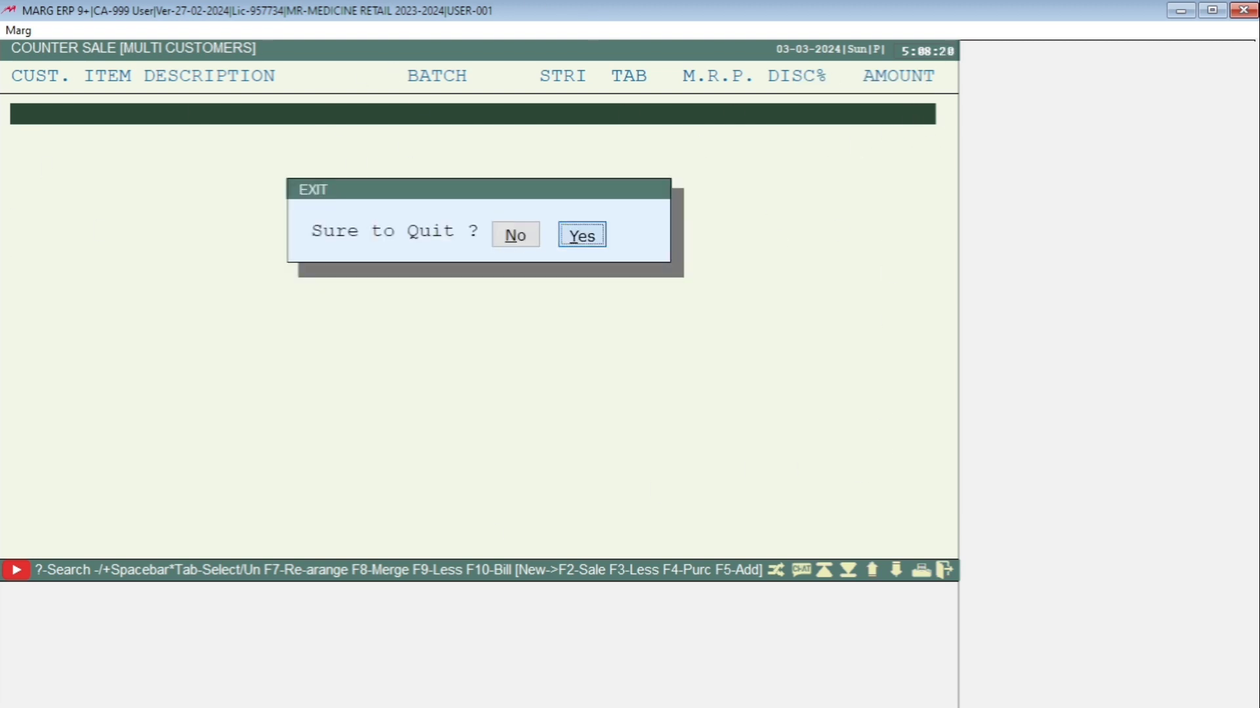
key(Return)
Log in as operator 002 by entering its user ID and password
key(Return)
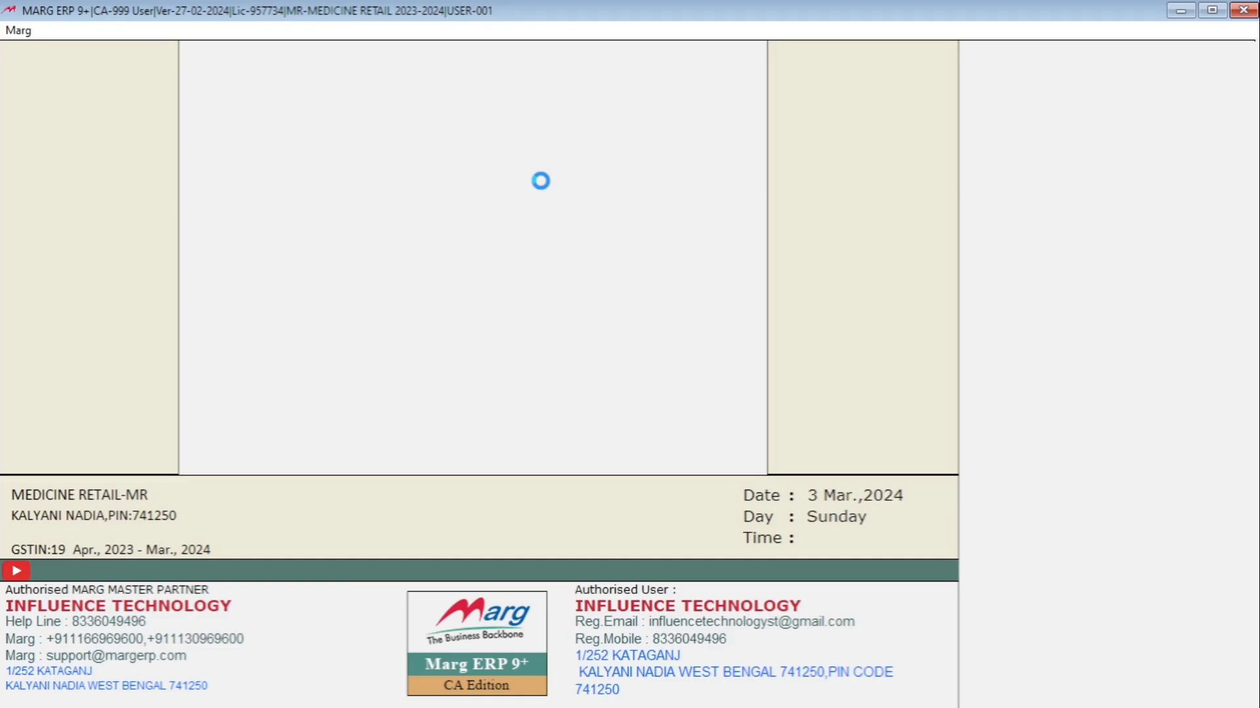
text(***)
key(Return)
text(***)
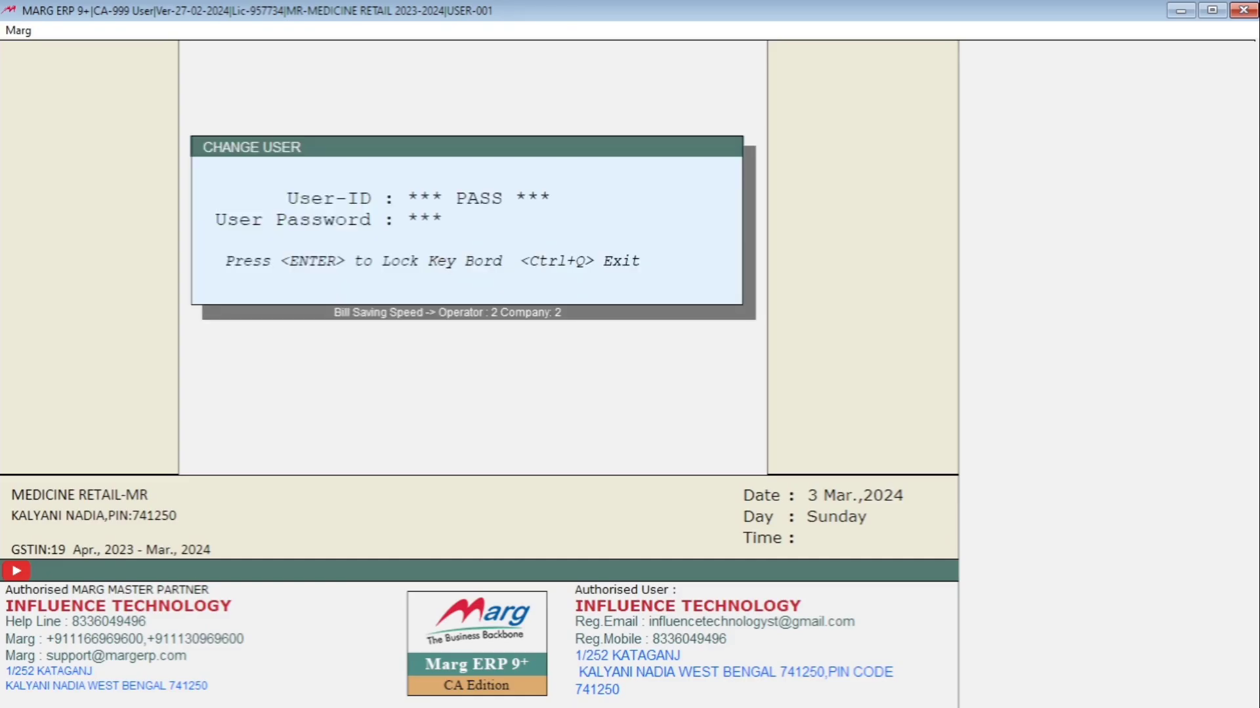
key(Return)
key(Return)
key(Return)
key(Return)
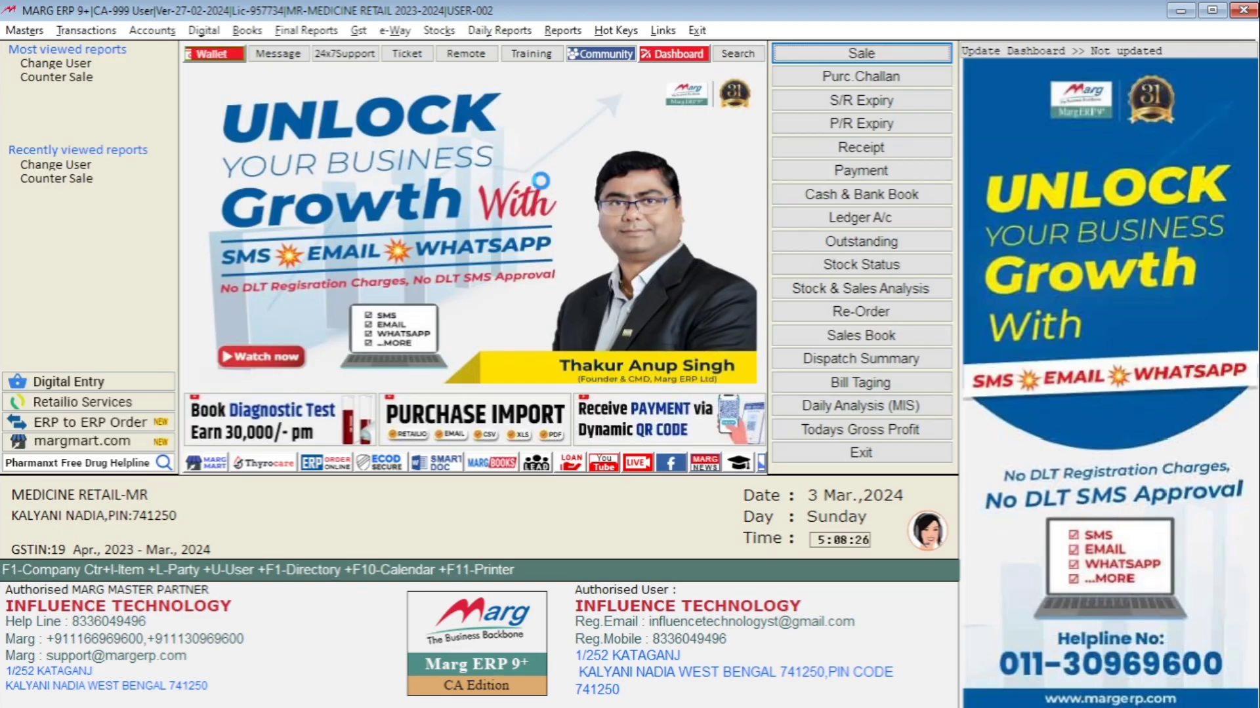
Open the sale bill and Counter Sale entry screens as user 002, then quit them
key(alt)
key(Right)
key(Return)
key(Return)
key(Return)
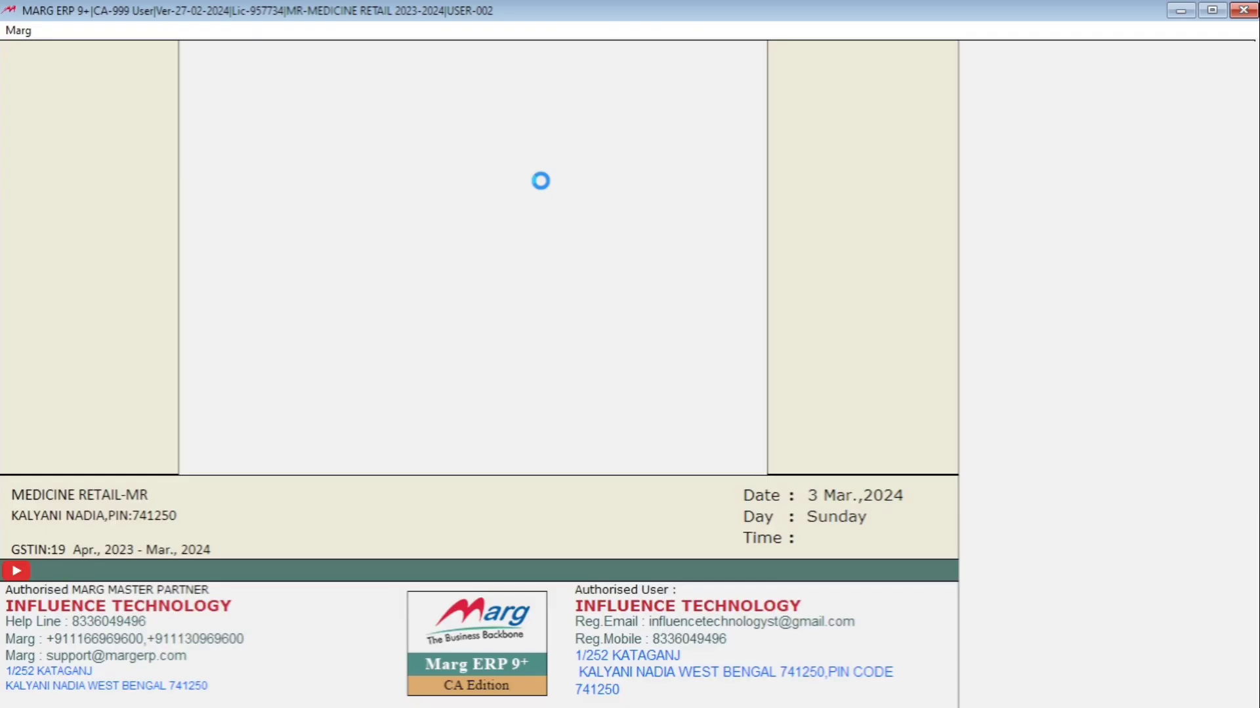
key(Escape)
key(Escape)
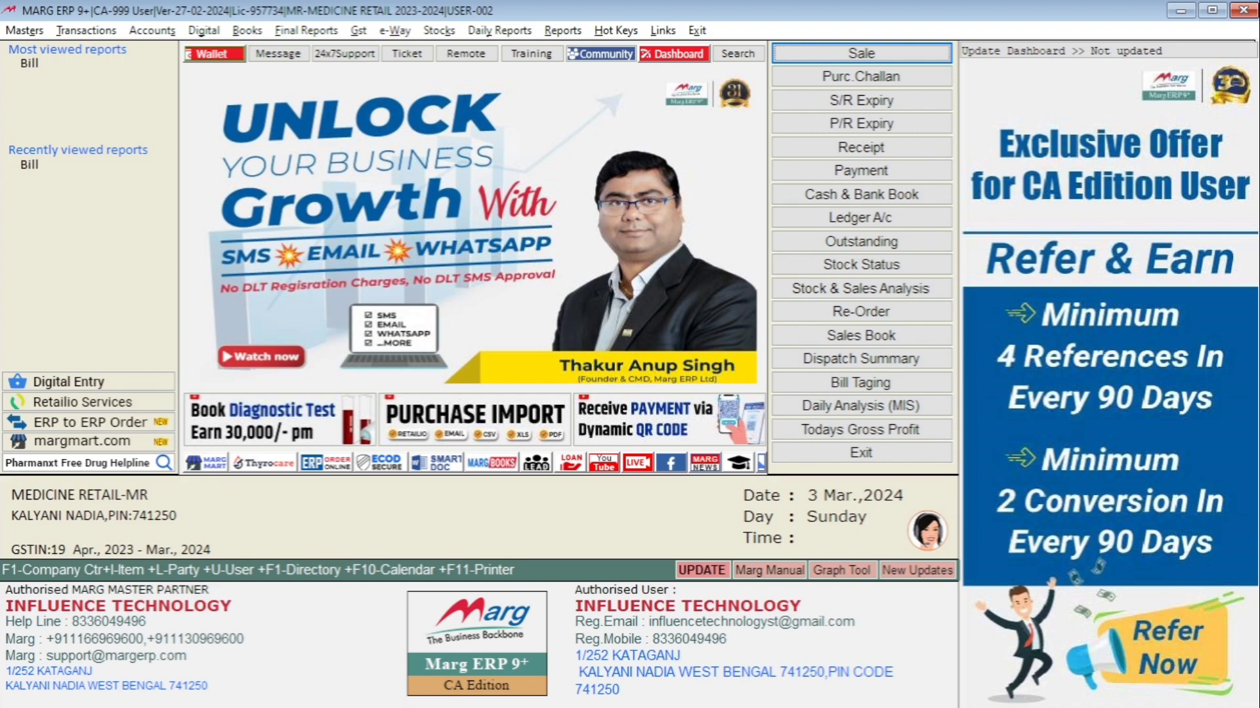
key(ctrl+n)
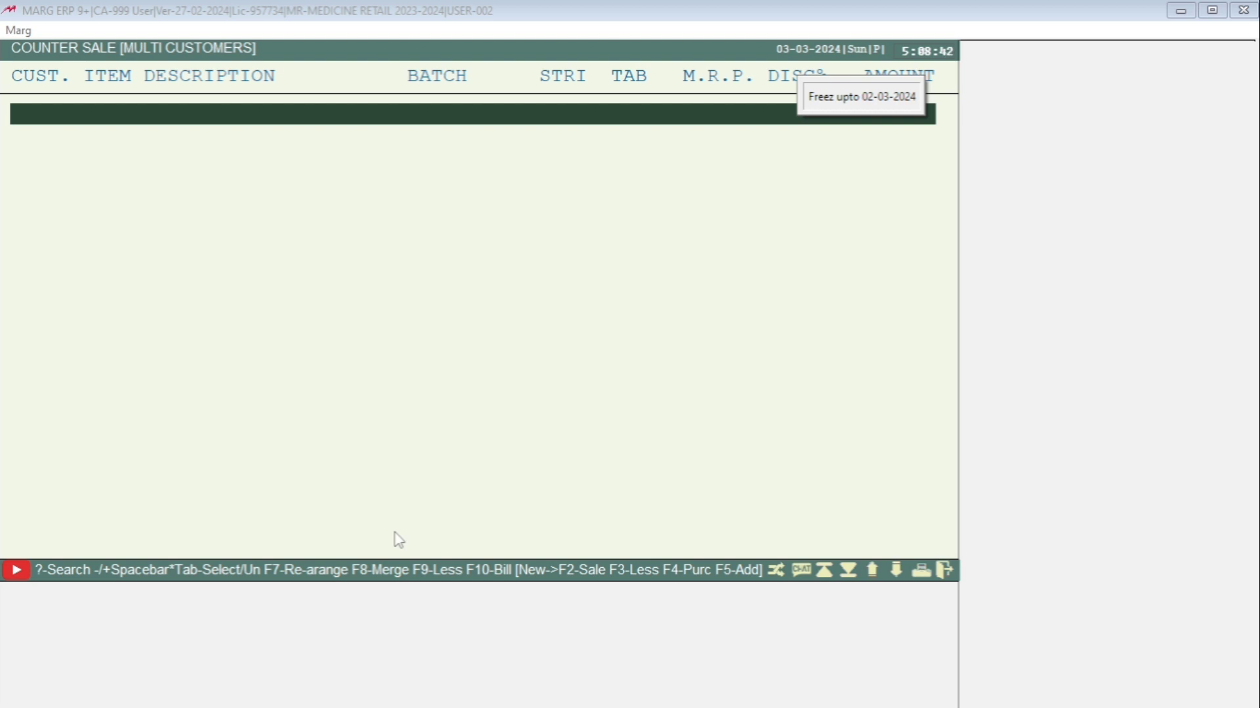
key(Escape)
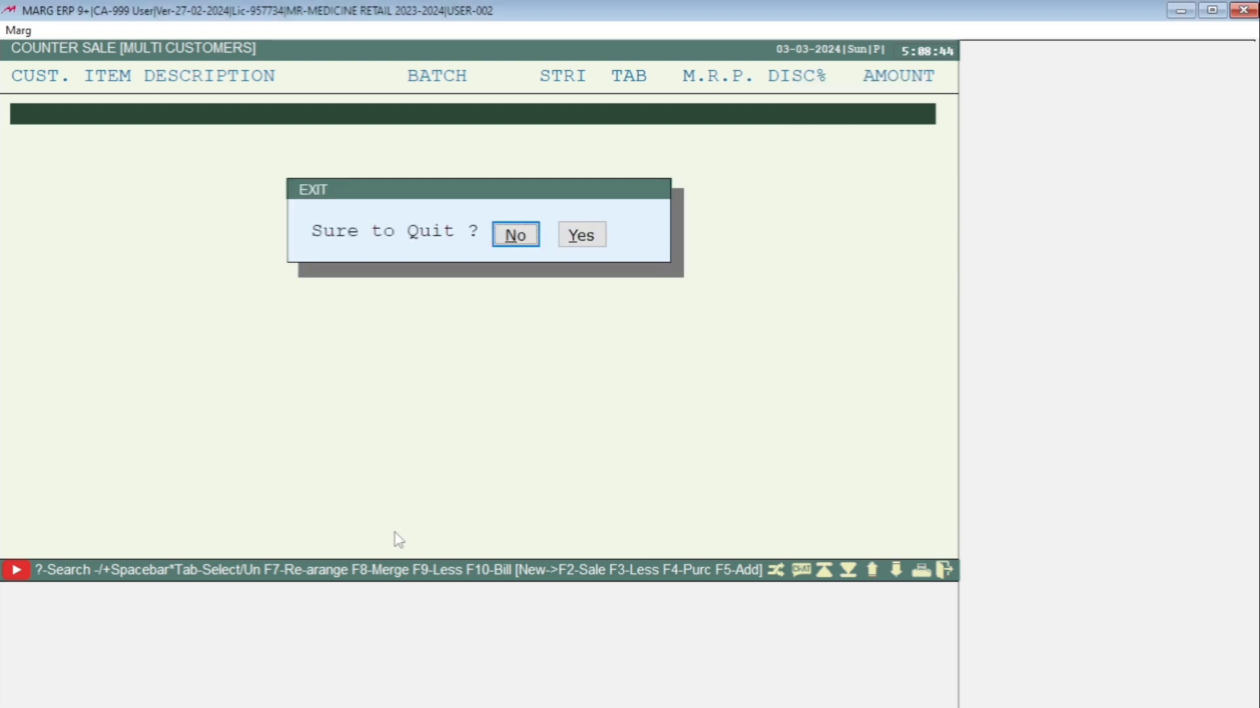
key(Right)
key(Return)
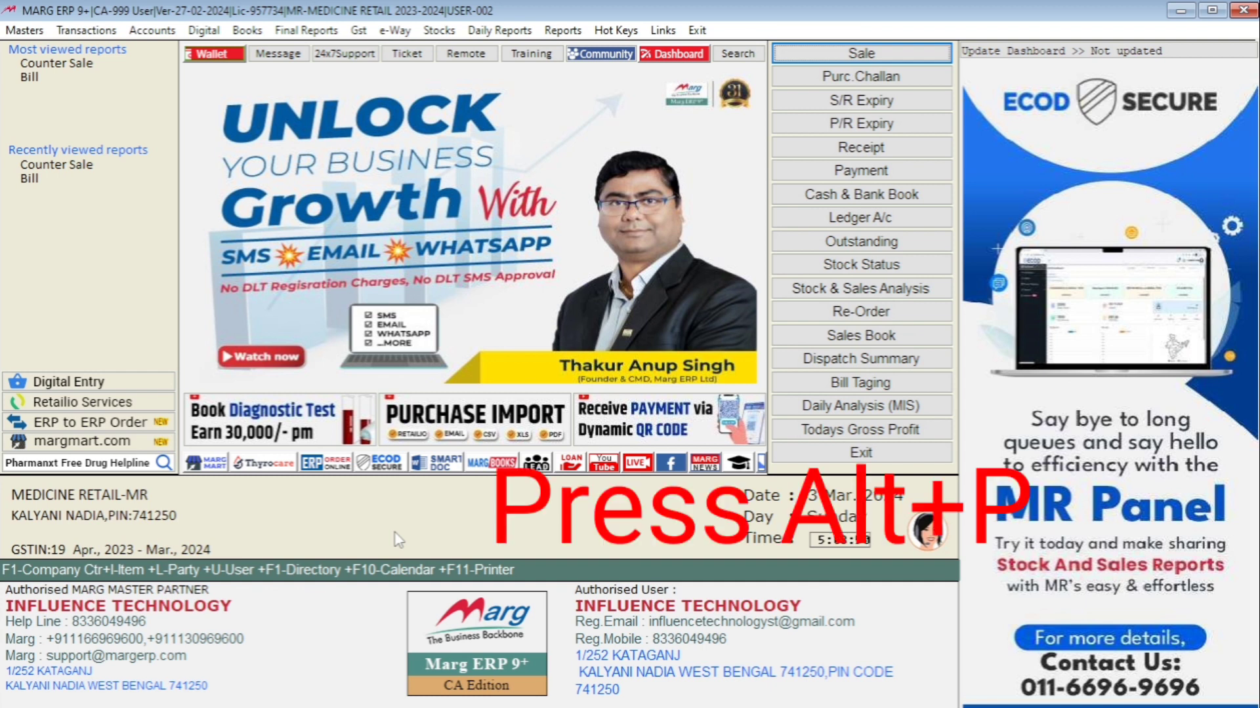
Change user back to the supervisor MARG by entering its user ID and password
key(alt+p)
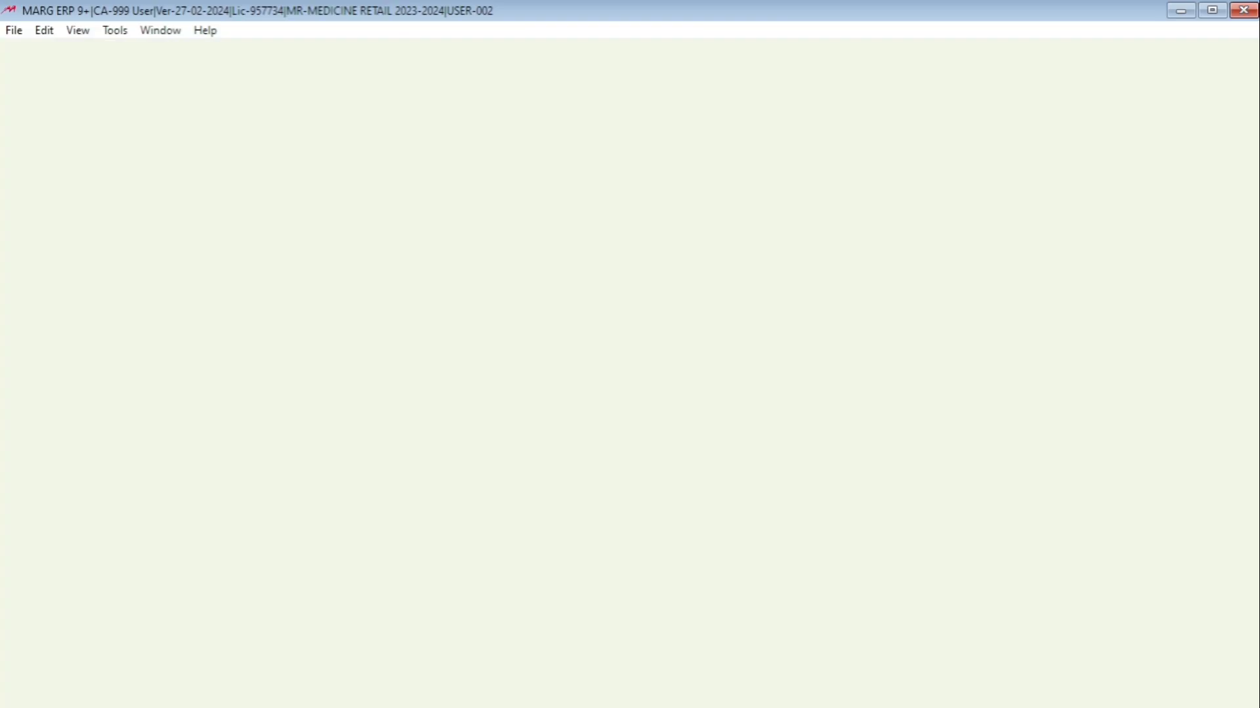
text(****)
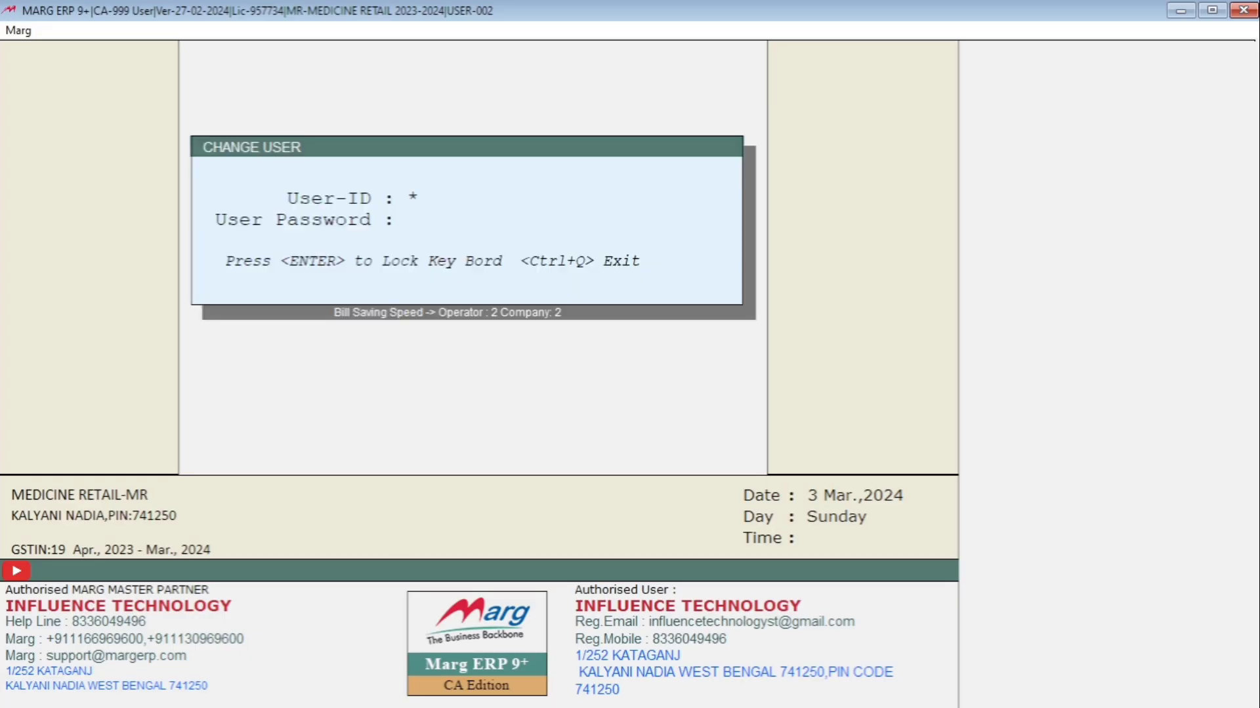
key(Return)
text(****)
key(Return)
key(Return)
key(Return)
key(Return)
key(Return)
key(Return)
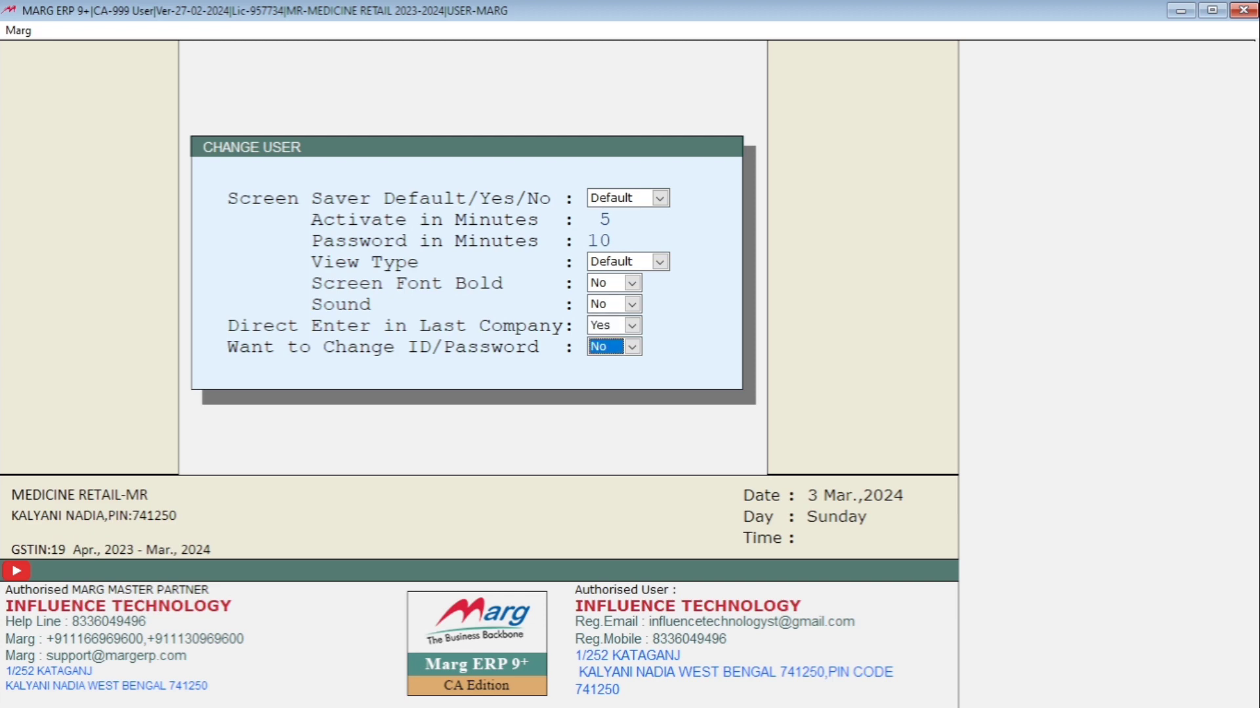
Open the Operator's window under Passwords & Powers in Masters
key(alt+m)
key(Up)
key(Up)
key(Up)
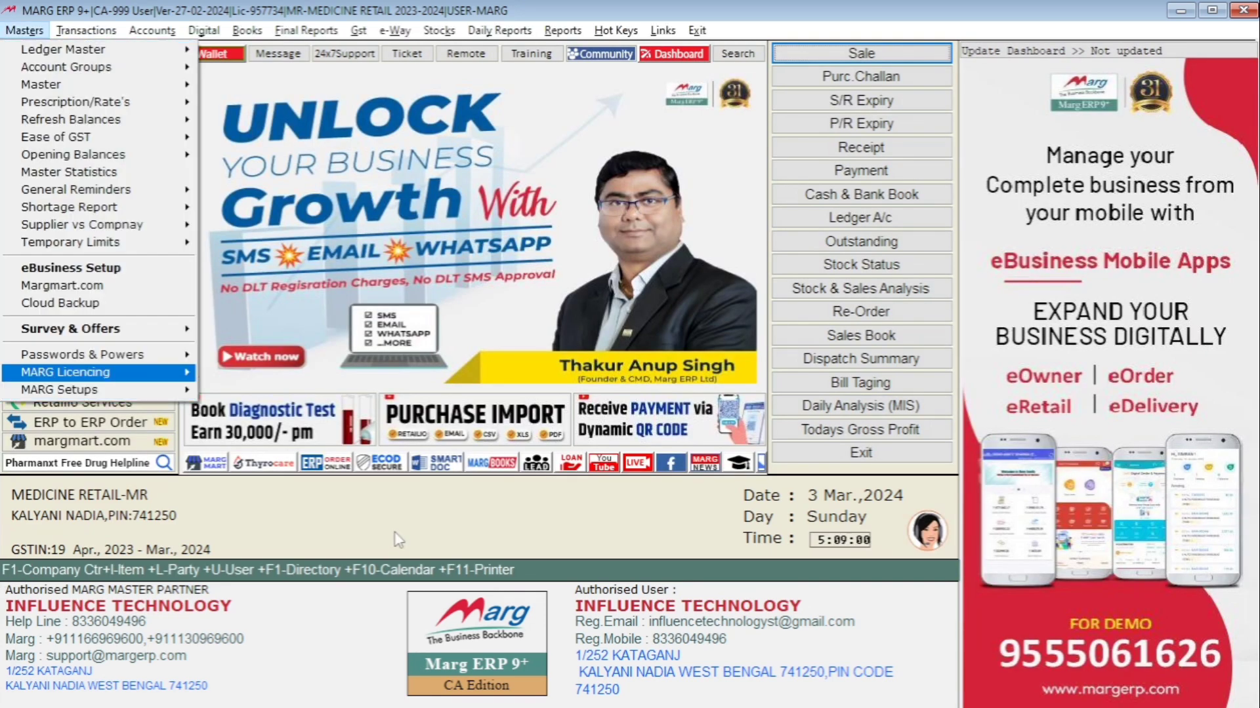
key(Right)
key(Return)
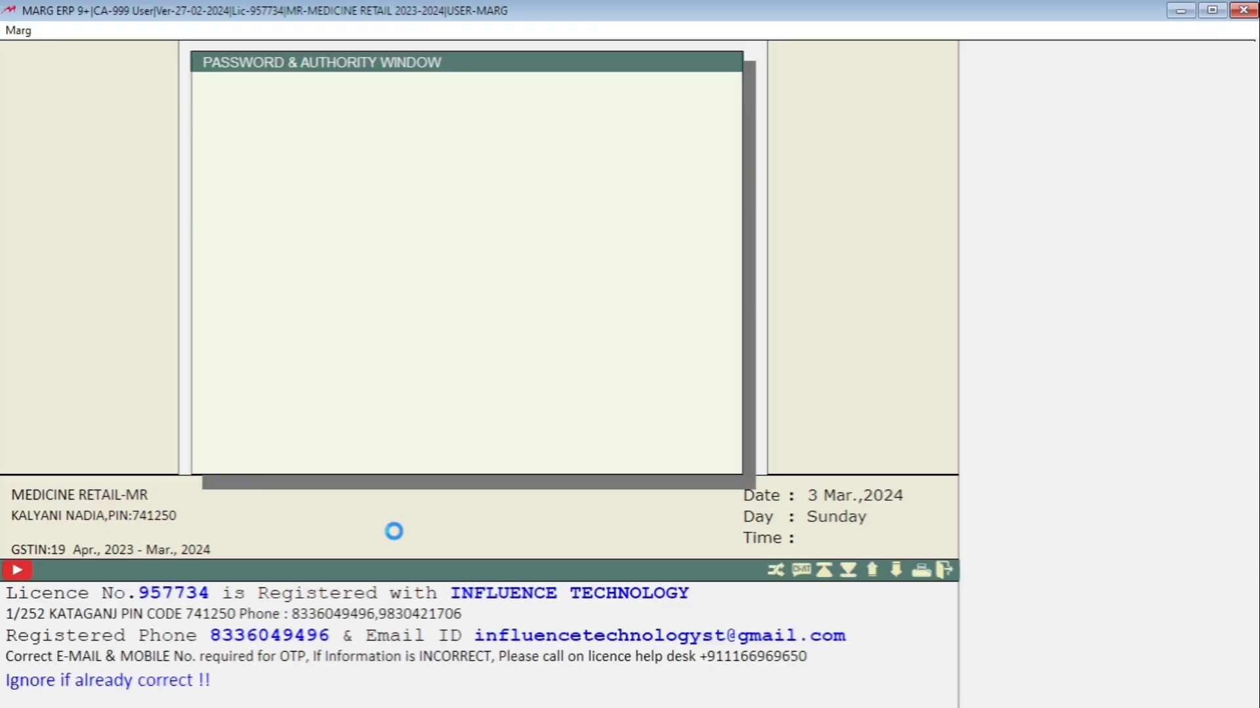
Open operator 001's powers and search them for MODIFICATION
key(Down)
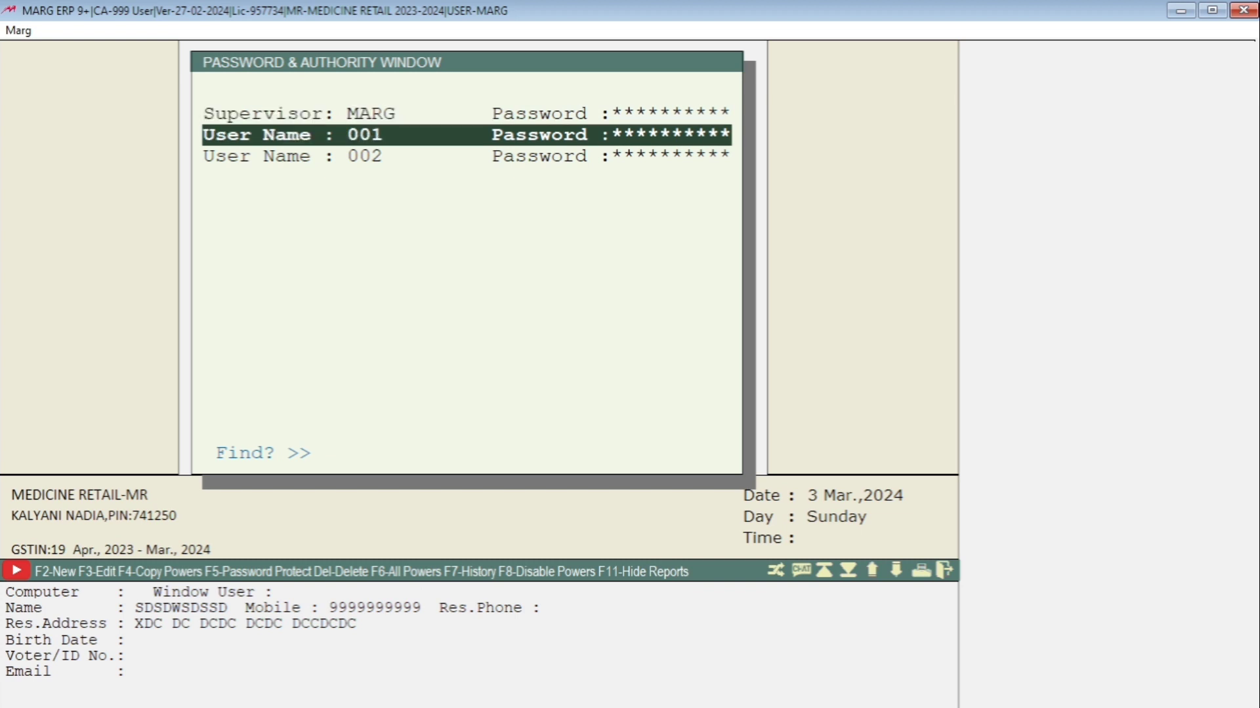
key(Return)
key(Return)
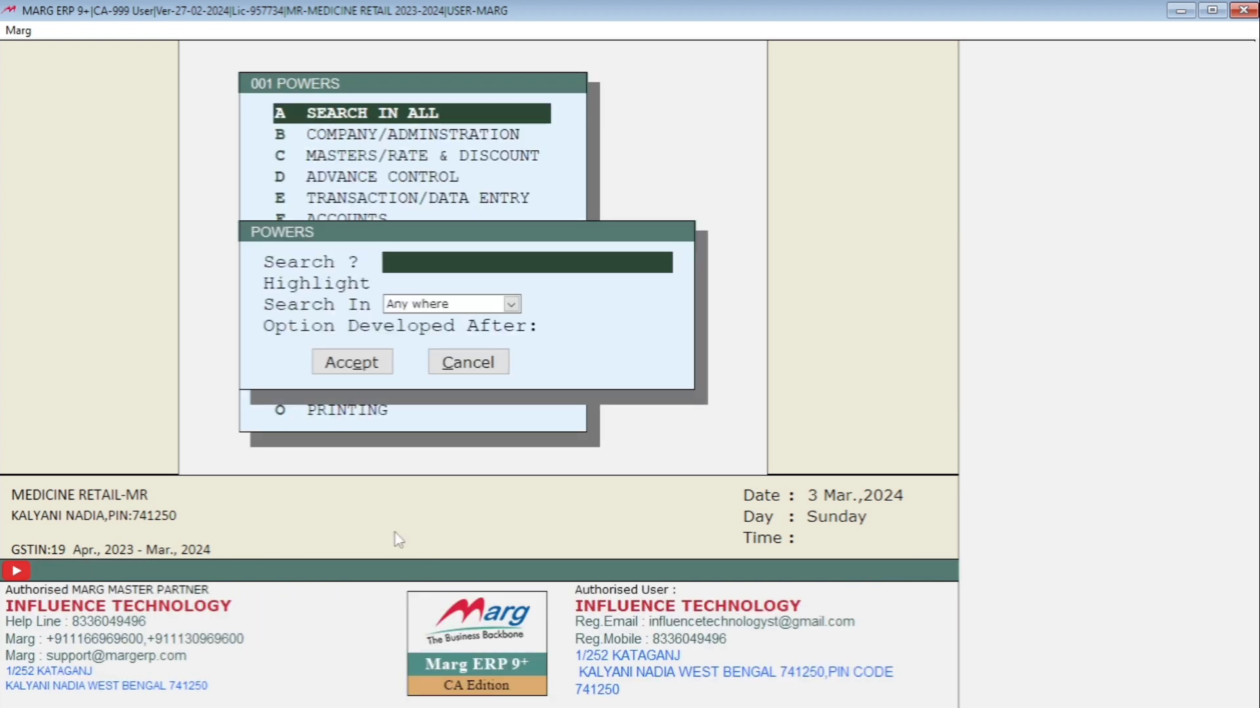
text(MODIFICATION)
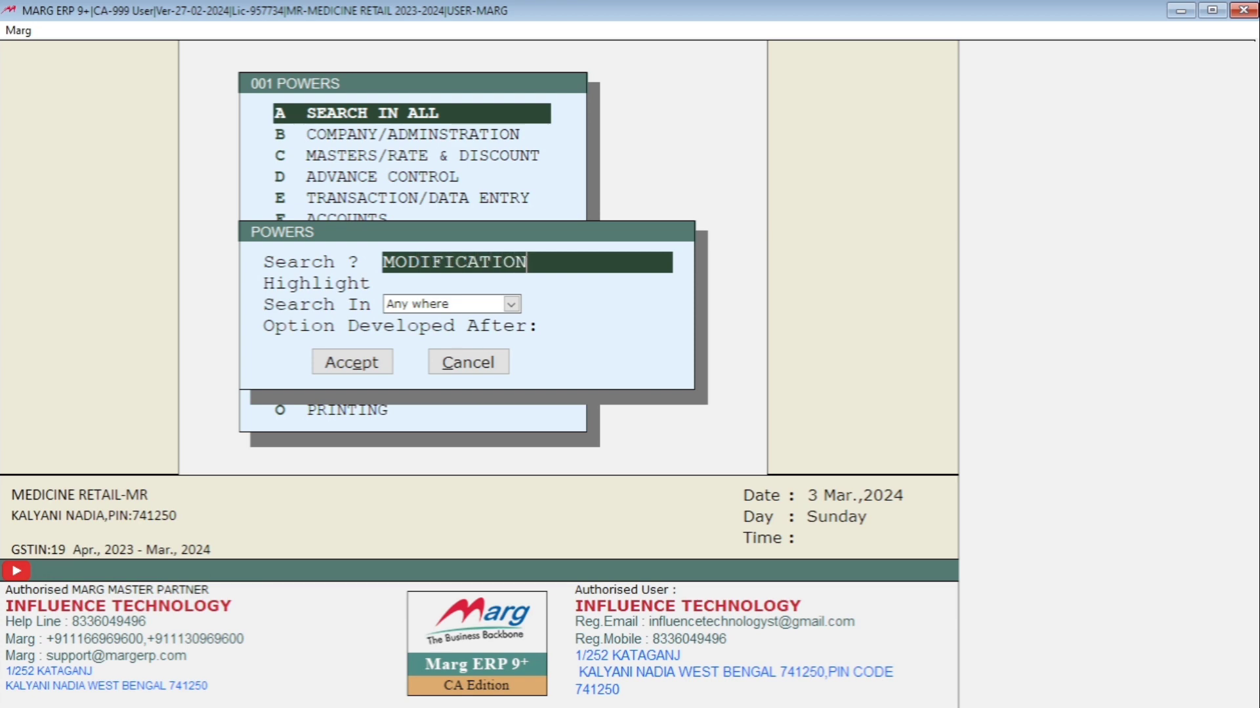
key(Return)
key(Return)
key(Return)
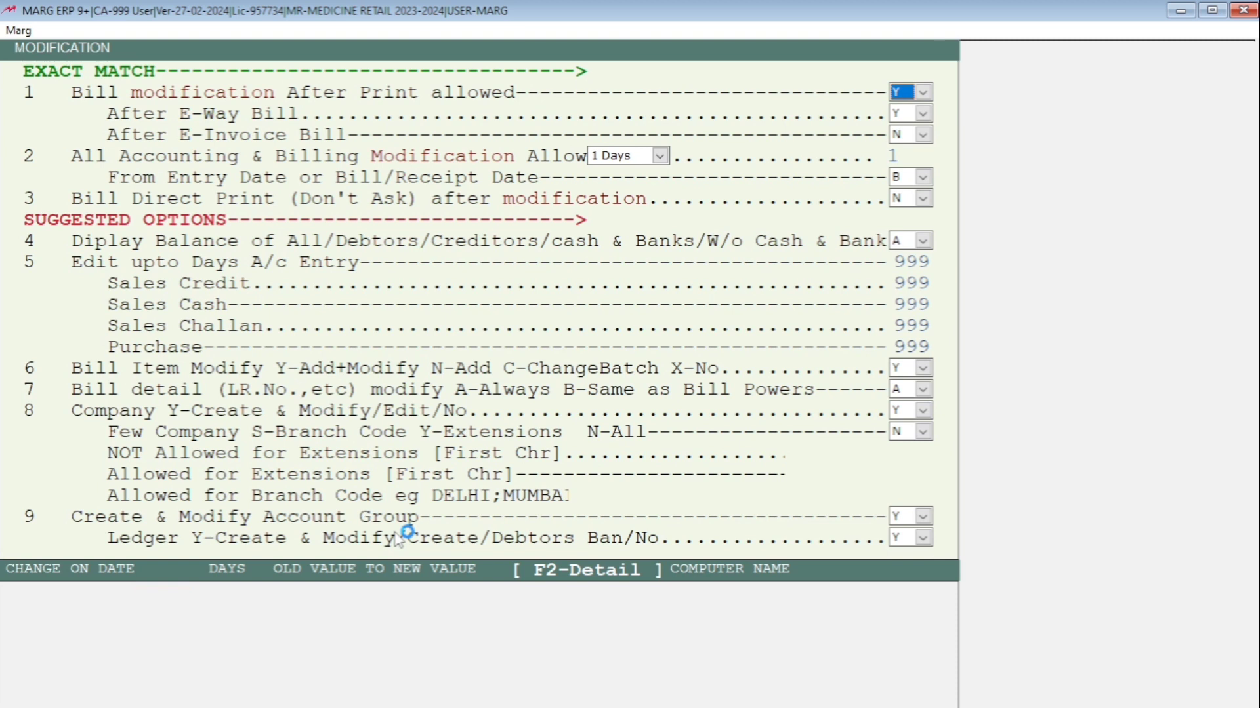
Set user 001's All Accounting & Billing Modification Allow limit to 0, keeping the unit as 1 Days
key(Return)
key(Return)
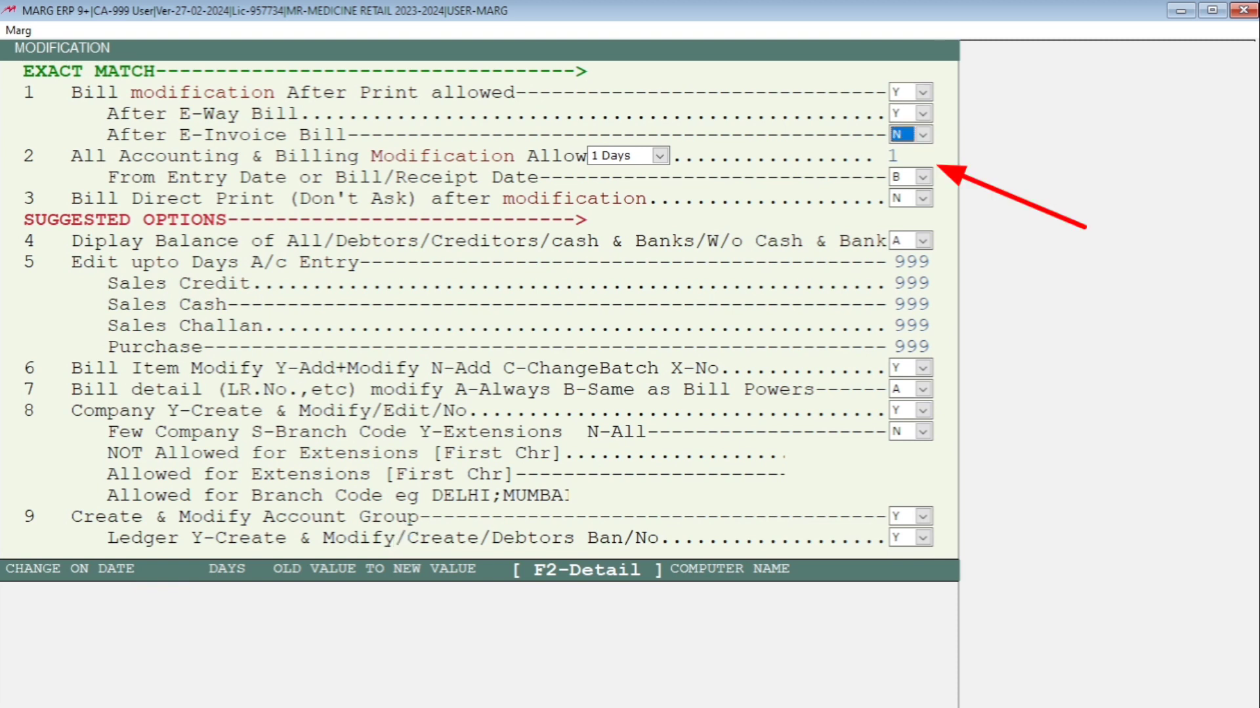
key(Return)
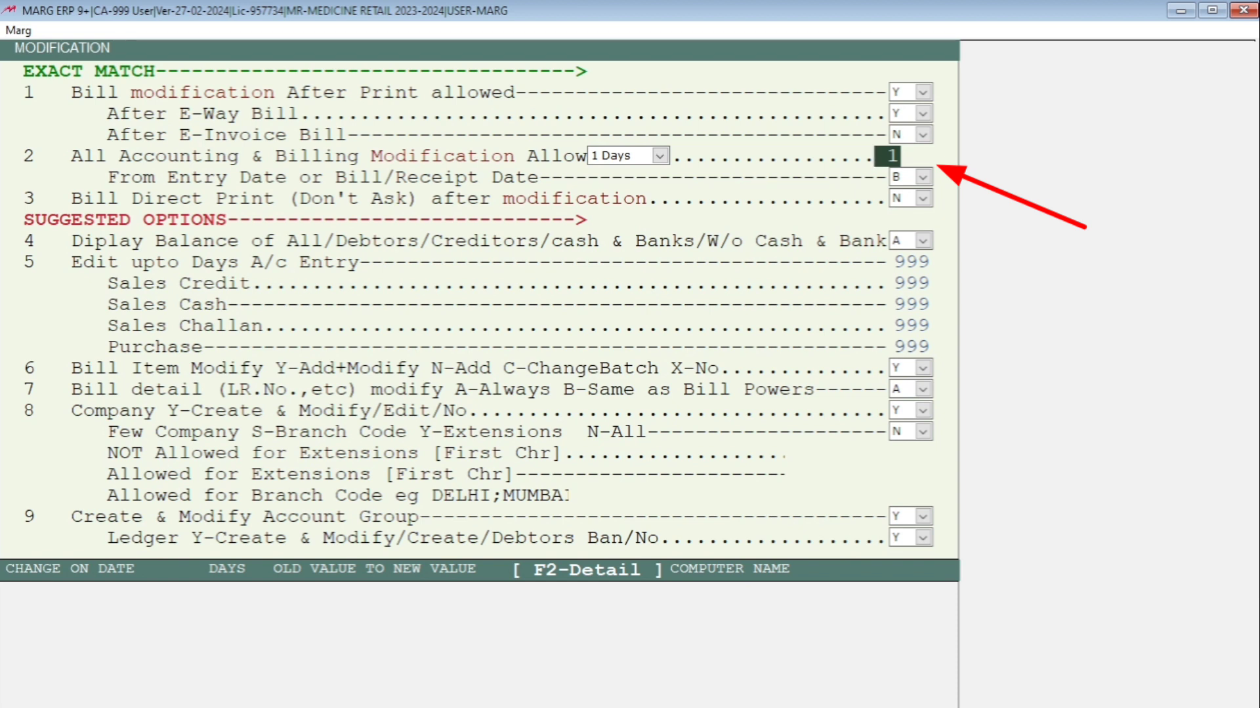
key(Up)
key(Return)
key(Return)
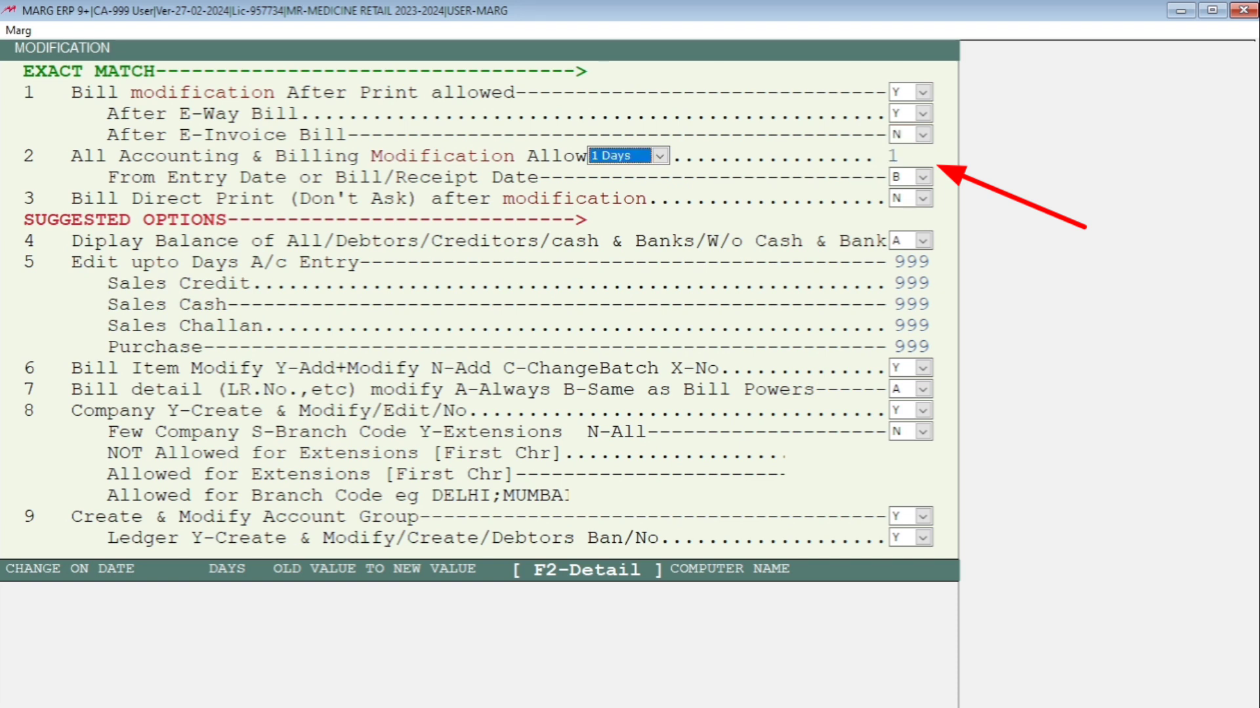
key(alt+Down)
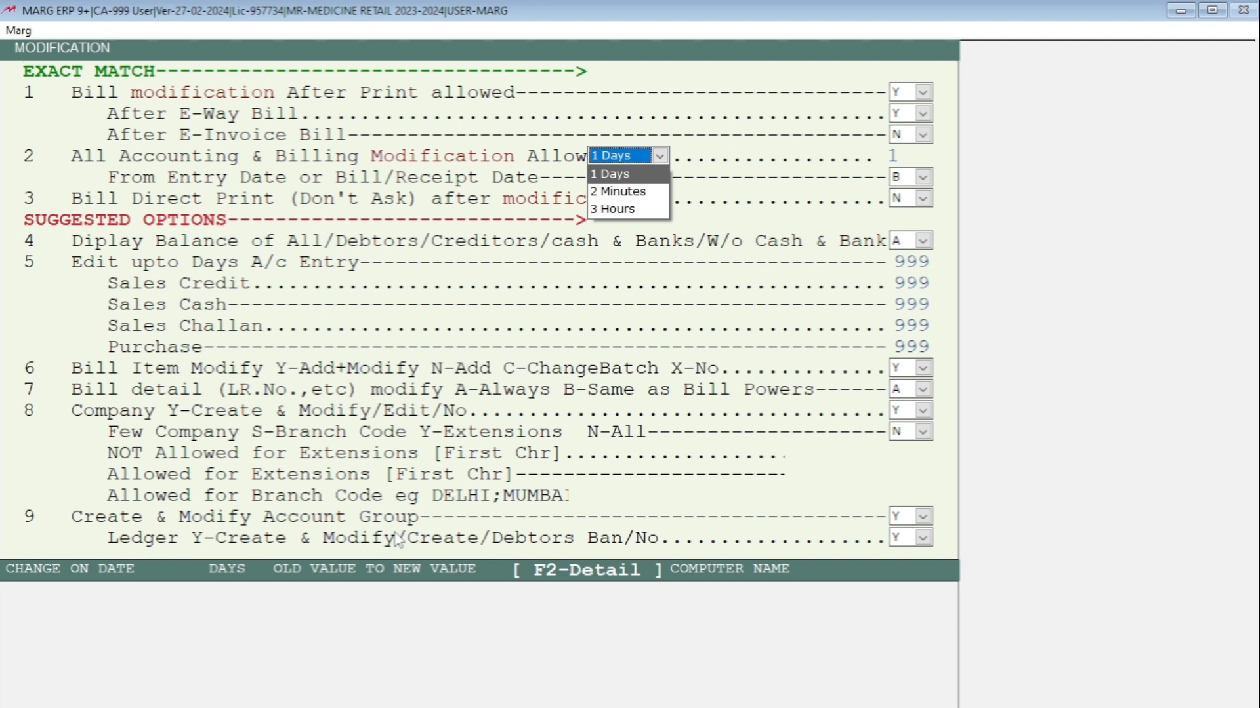
key(Return)
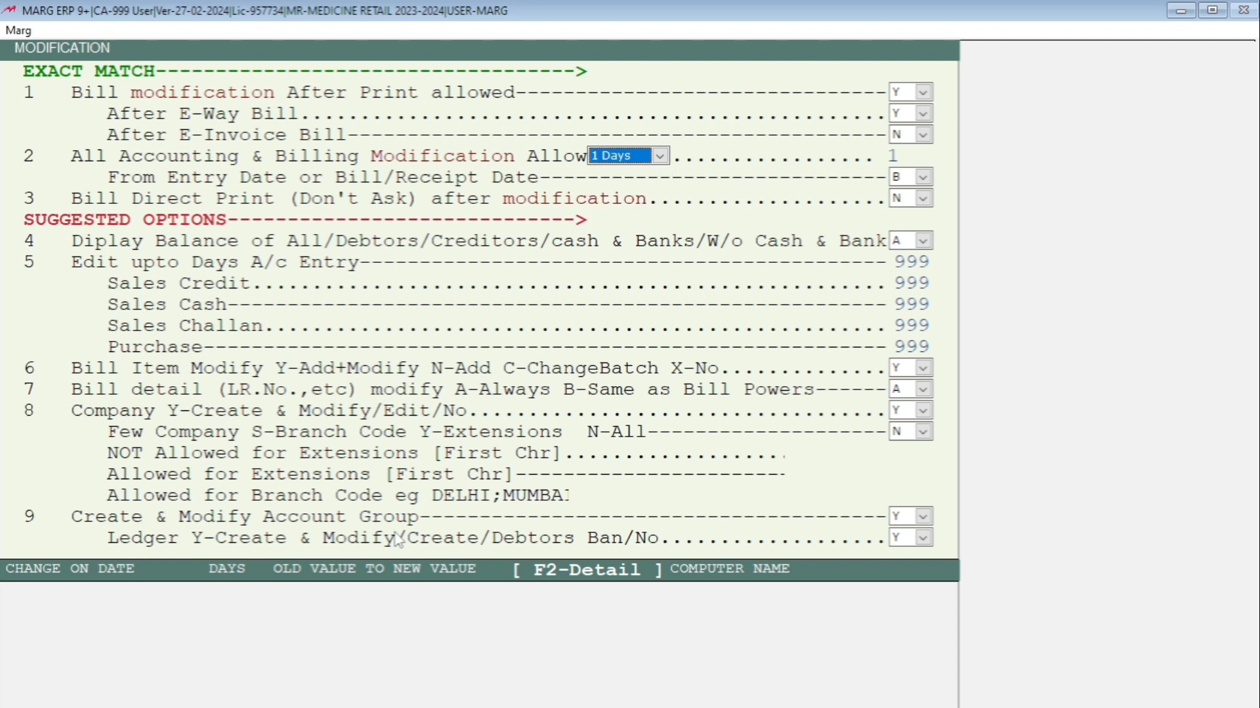
key(Return)
key(Up)
key(Return)
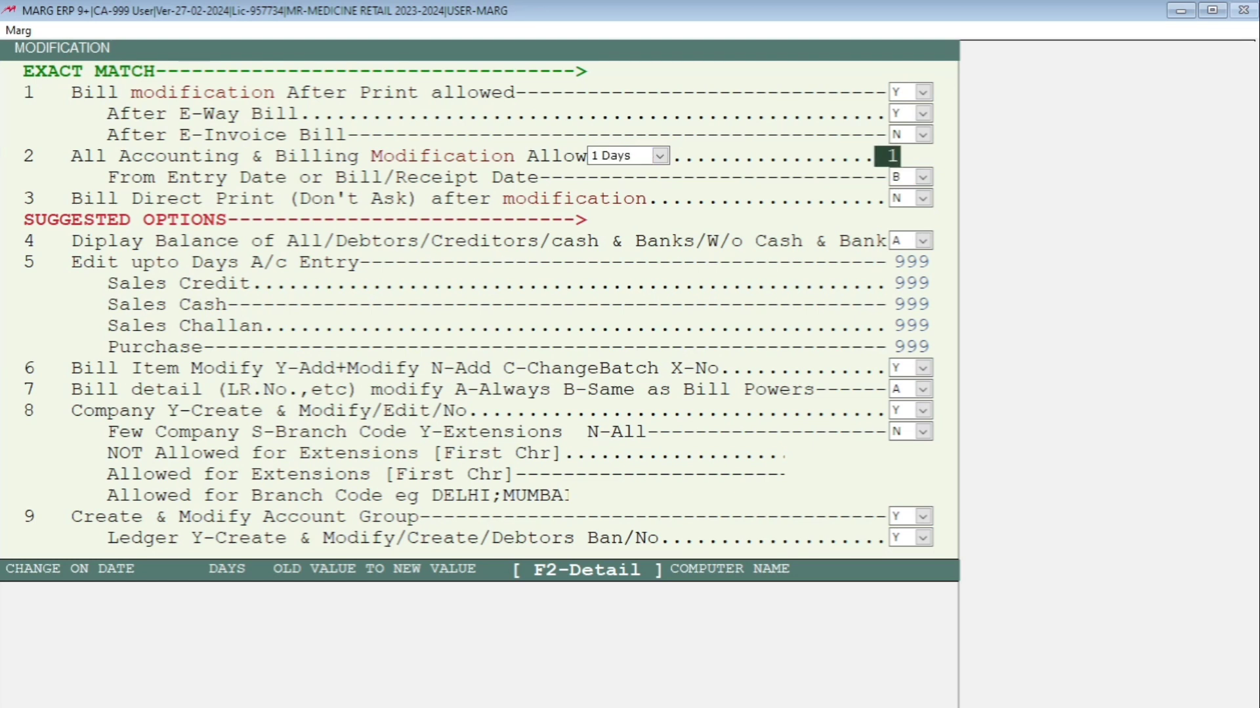
key(BackSpace)
key(Return)
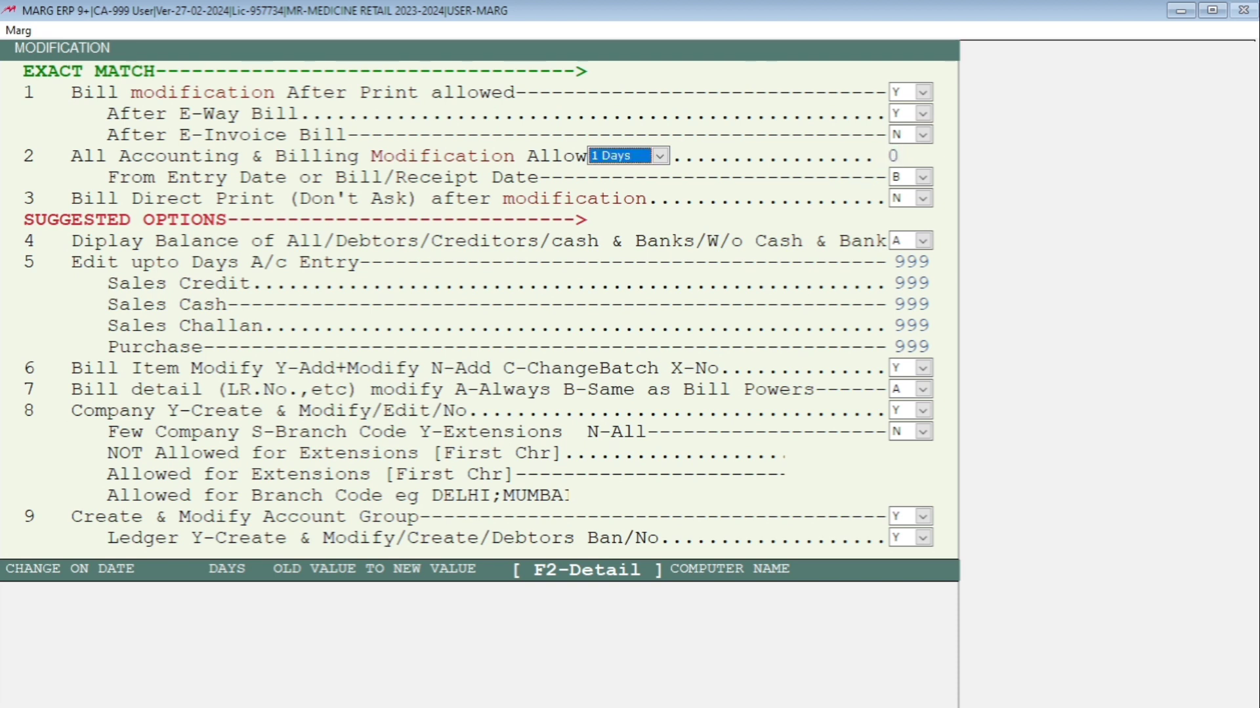
key(Return)
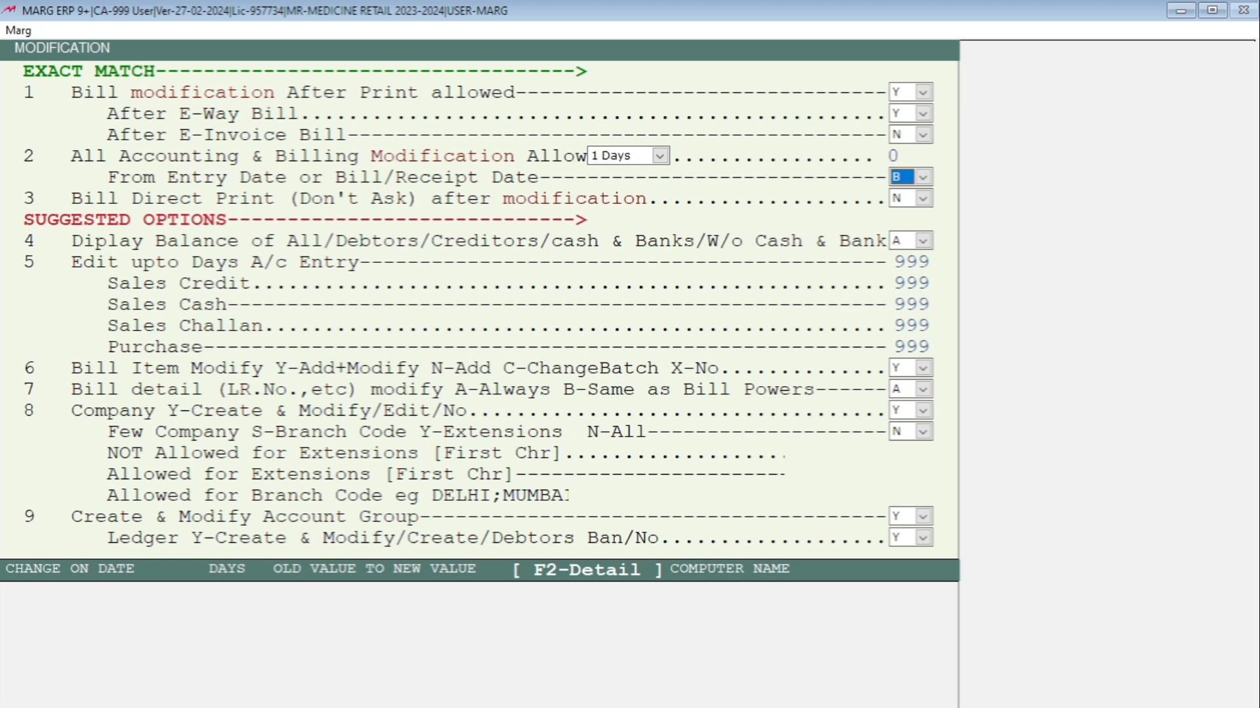
Save the changes to user 001's powers and quit the Password & Authority window
key(Escape)
key(Escape)
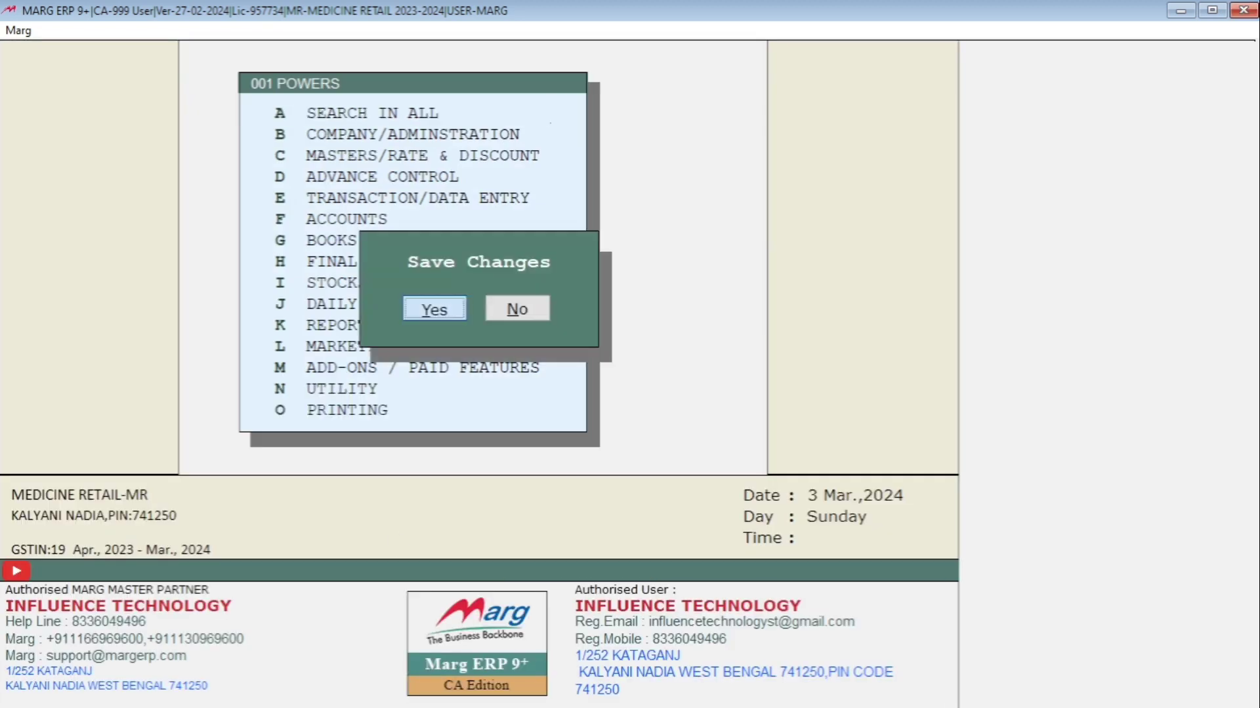
key(Return)
key(Escape)
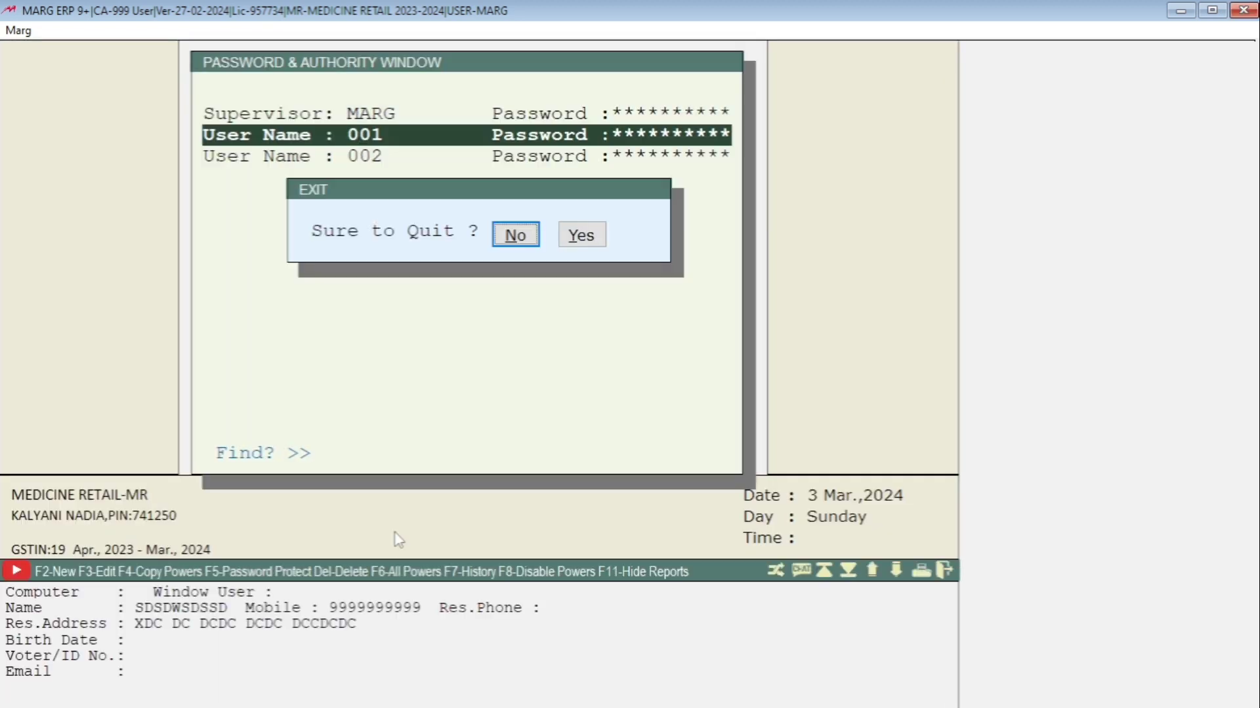
key(Right)
key(Return)
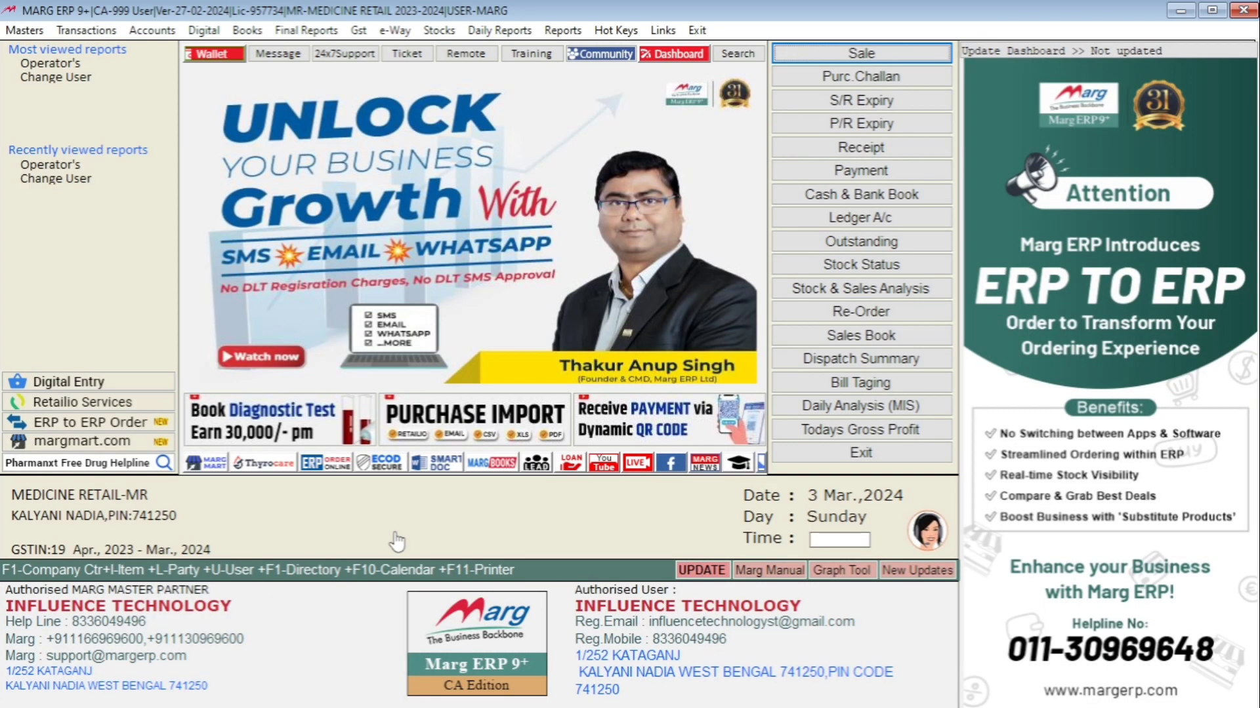
Change user to operator 001 by entering its user ID and password
key(ctrl+u)
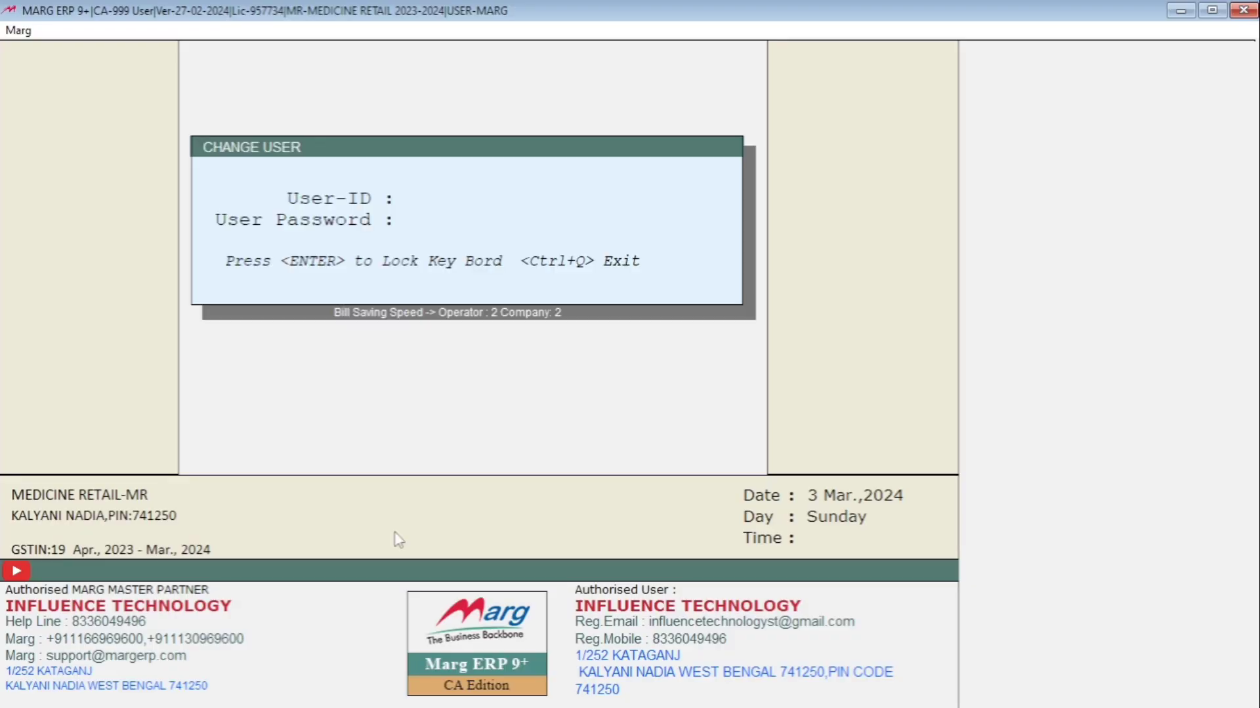
text(***)
key(Return)
text(***)
key(Return)
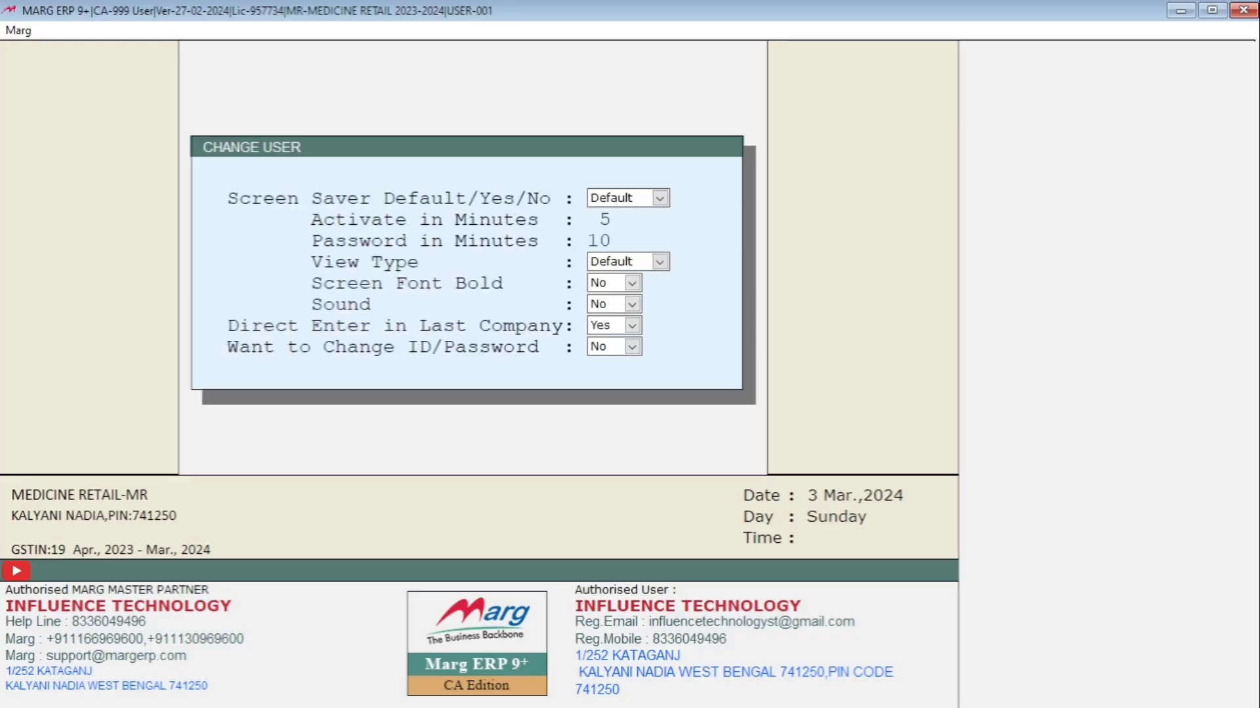
key(Return)
key(Return)
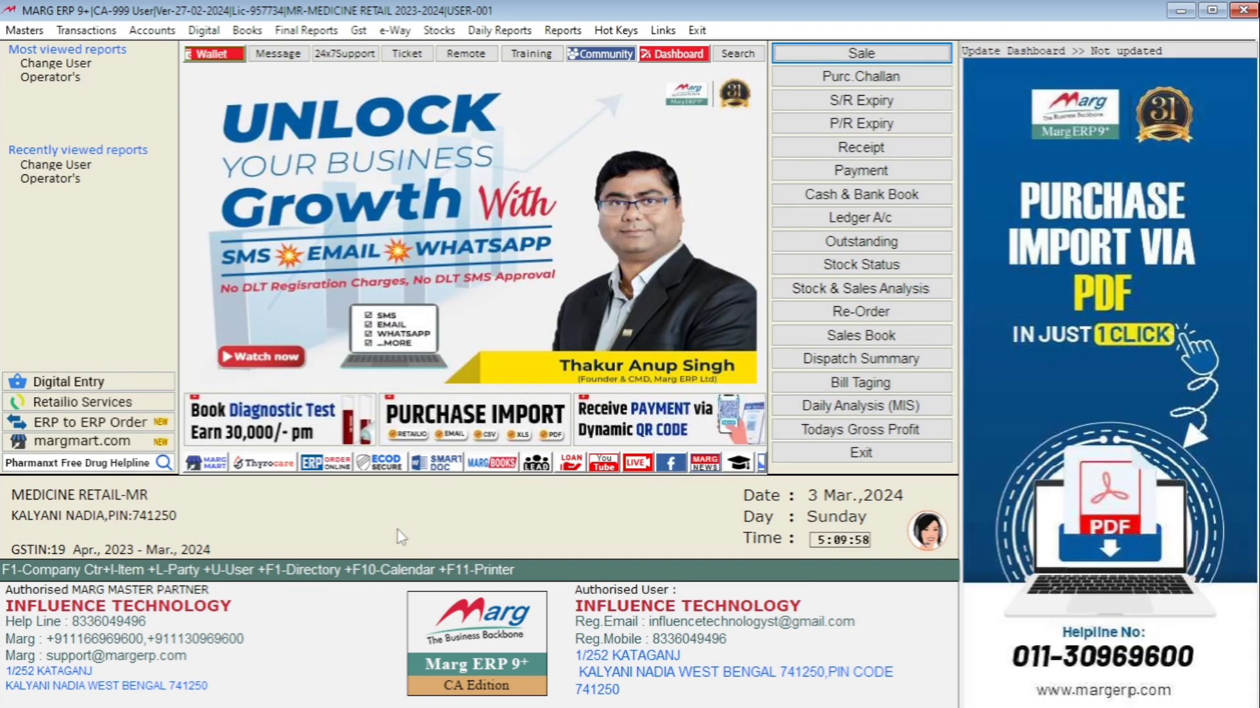
Open the Counter Sale entry screen from the sale transactions
key(alt+t)
key(Right)
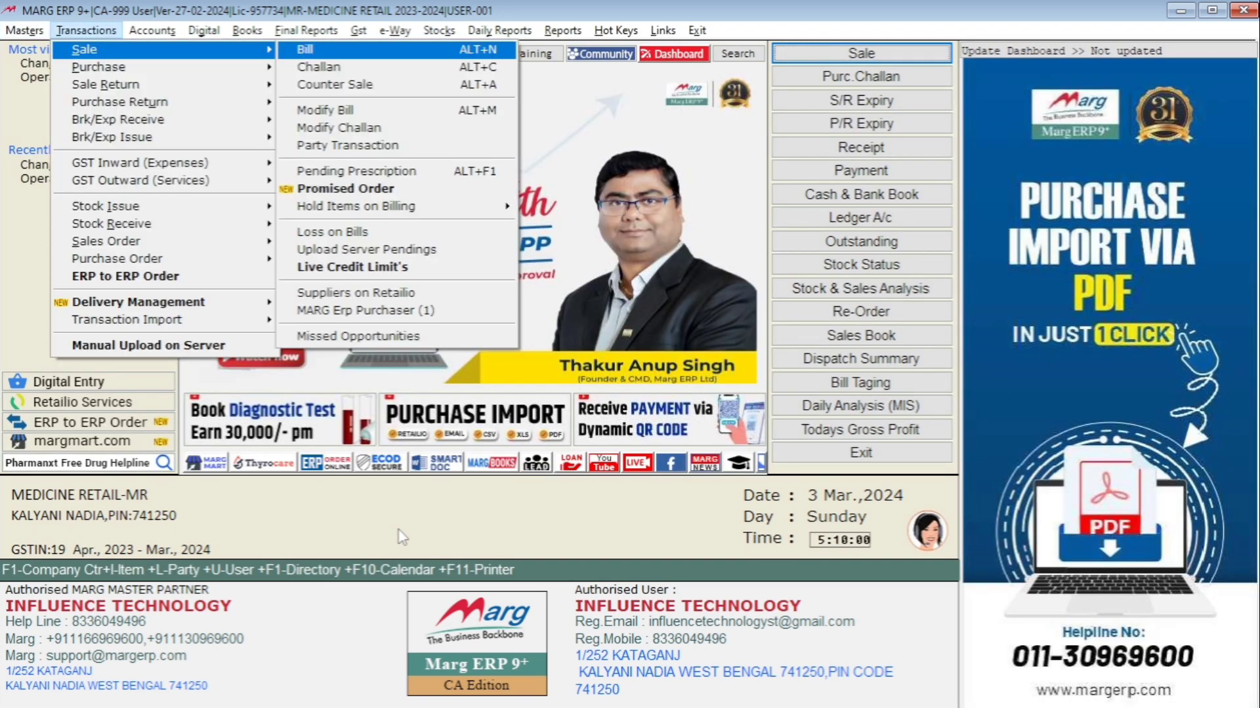
key(Down)
key(Down)
key(Return)
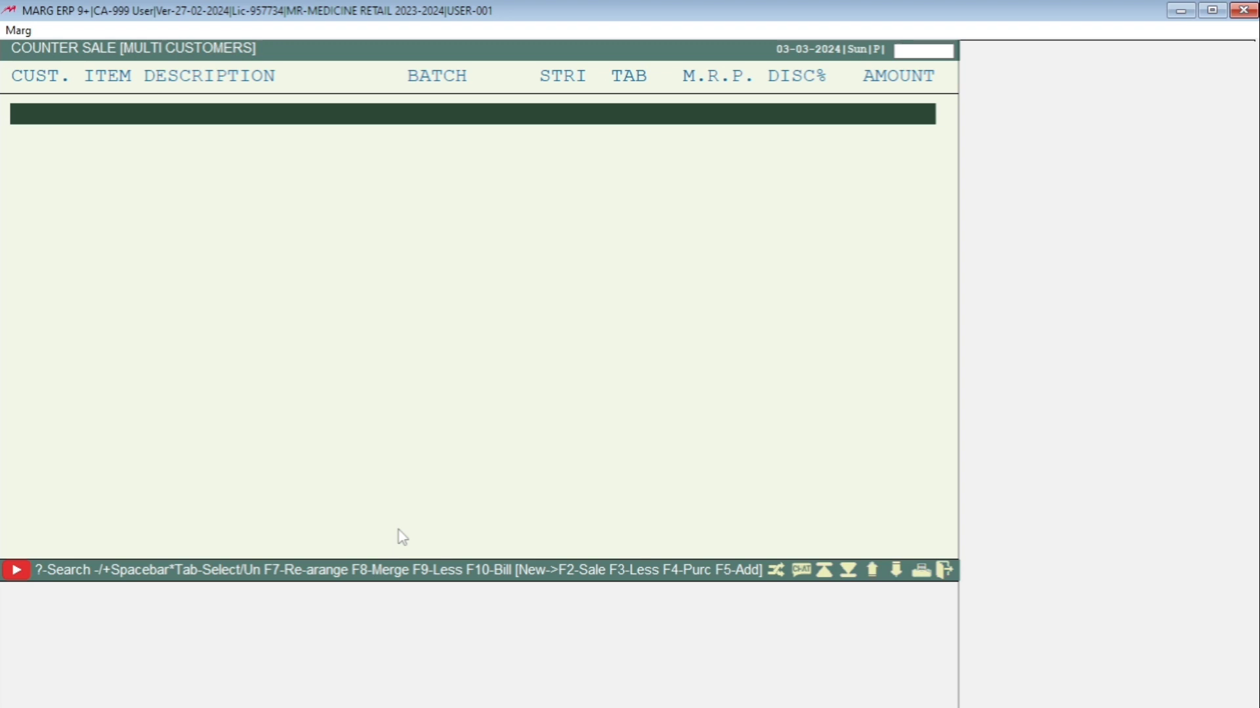
Enter counter sale lines for customer 1 with COUGH SYP and DOLO 300, one unit each
key(Return)
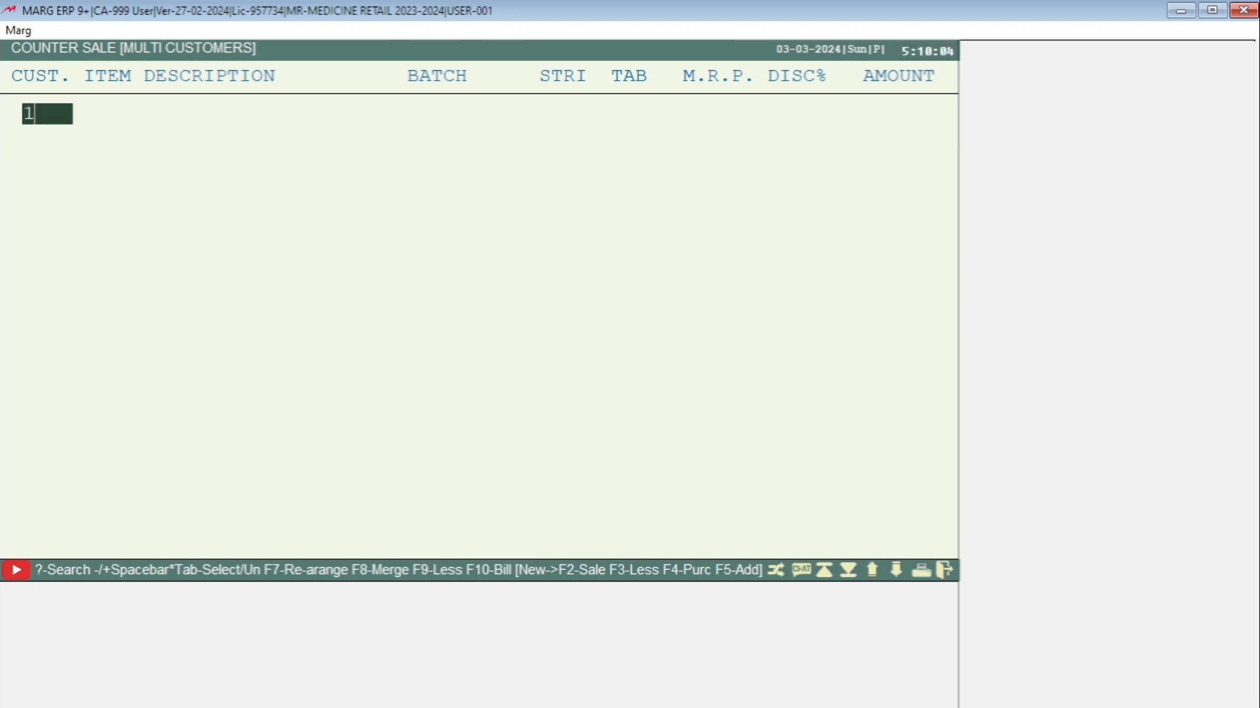
key(Return)
key(Return)
key(Return)
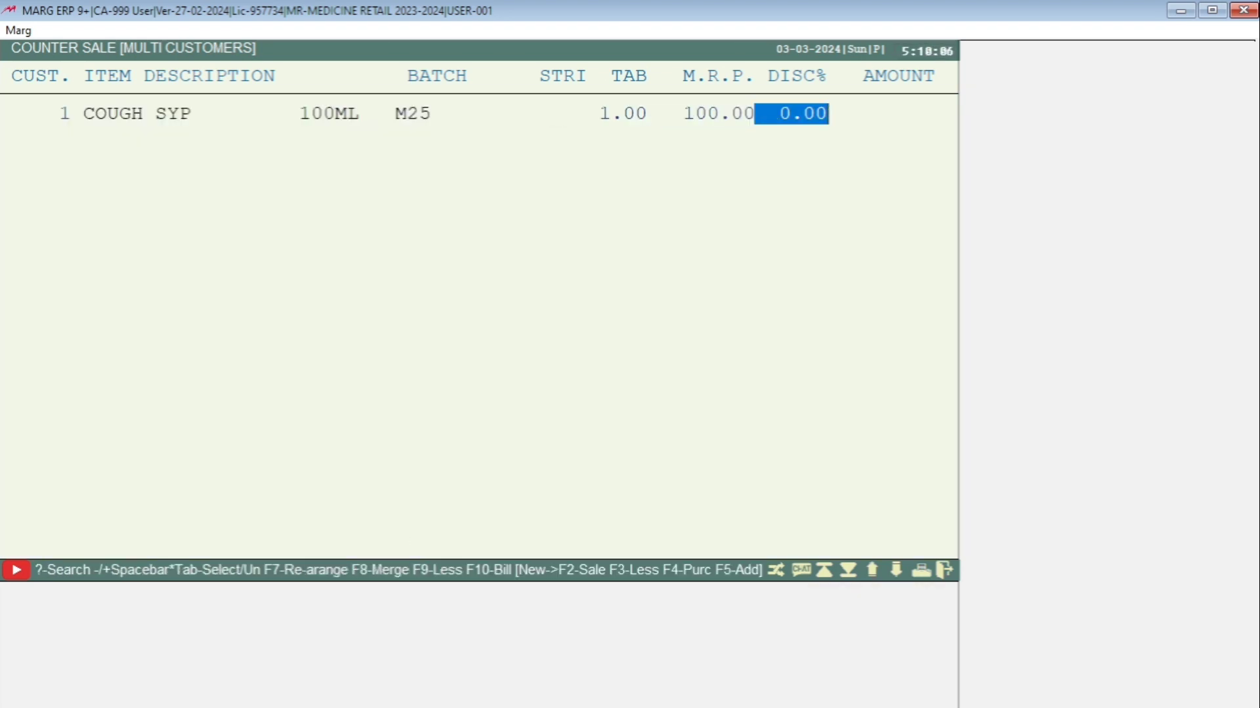
key(Return)
key(Return)
key(Down)
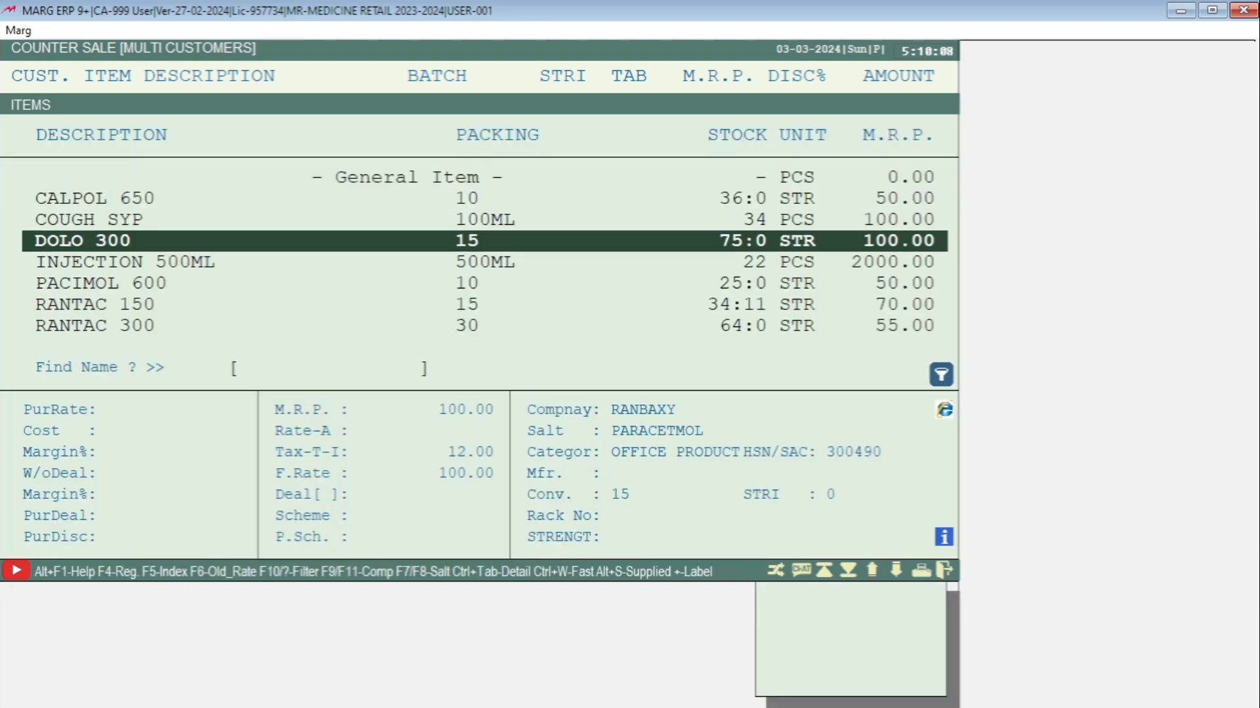
key(Return)
key(Return)
Add another DOLO 300 line of one unit to the counter sale
key(Return)
key(Return)
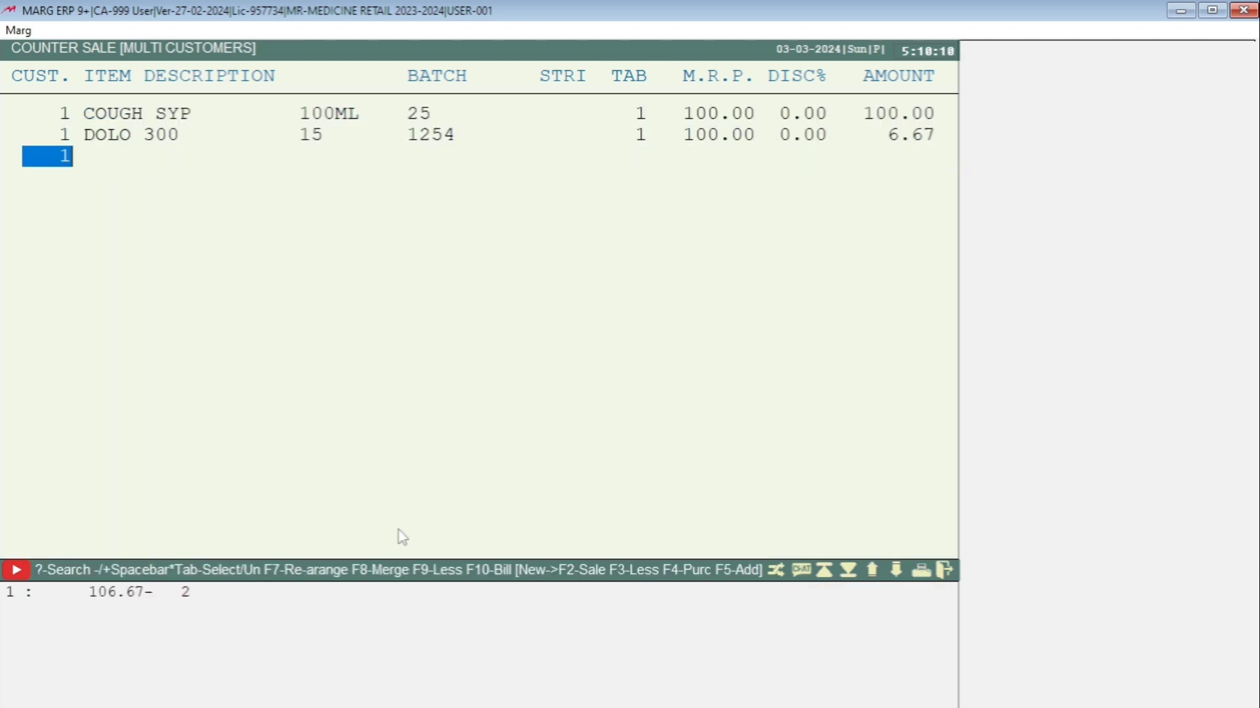
key(Return)
key(Return)
key(Return)
key(Return)
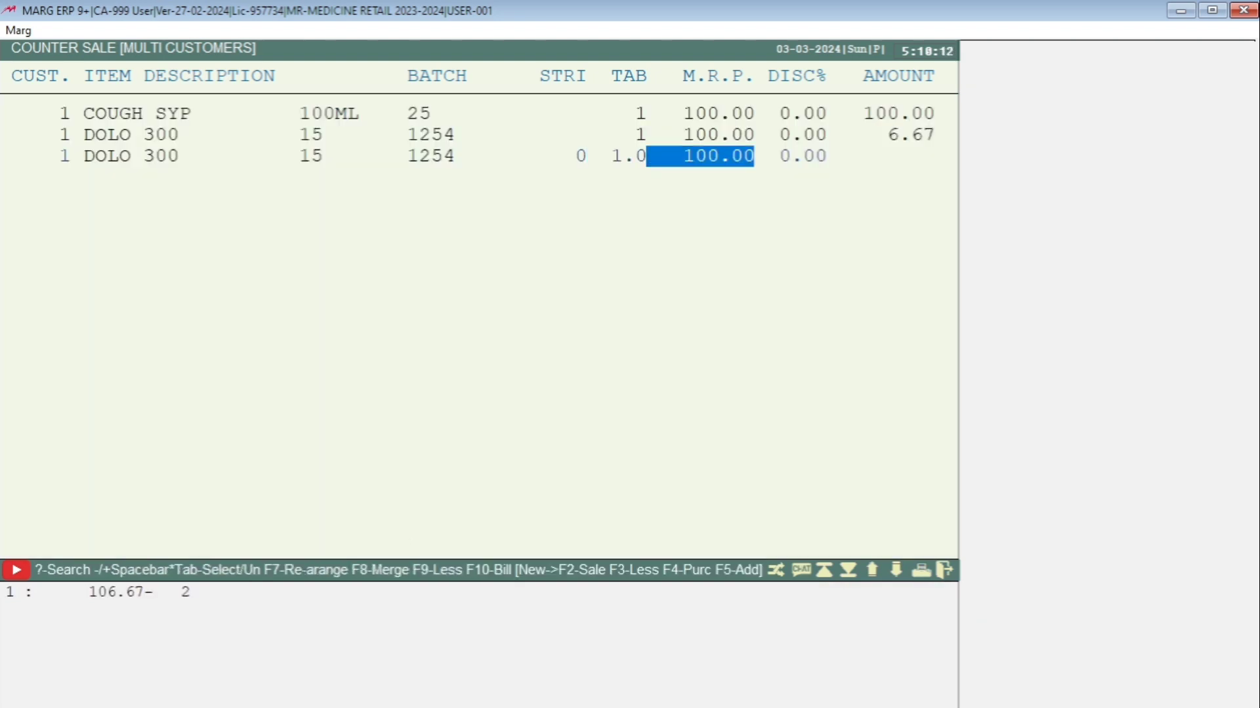
key(Return)
key(Return)
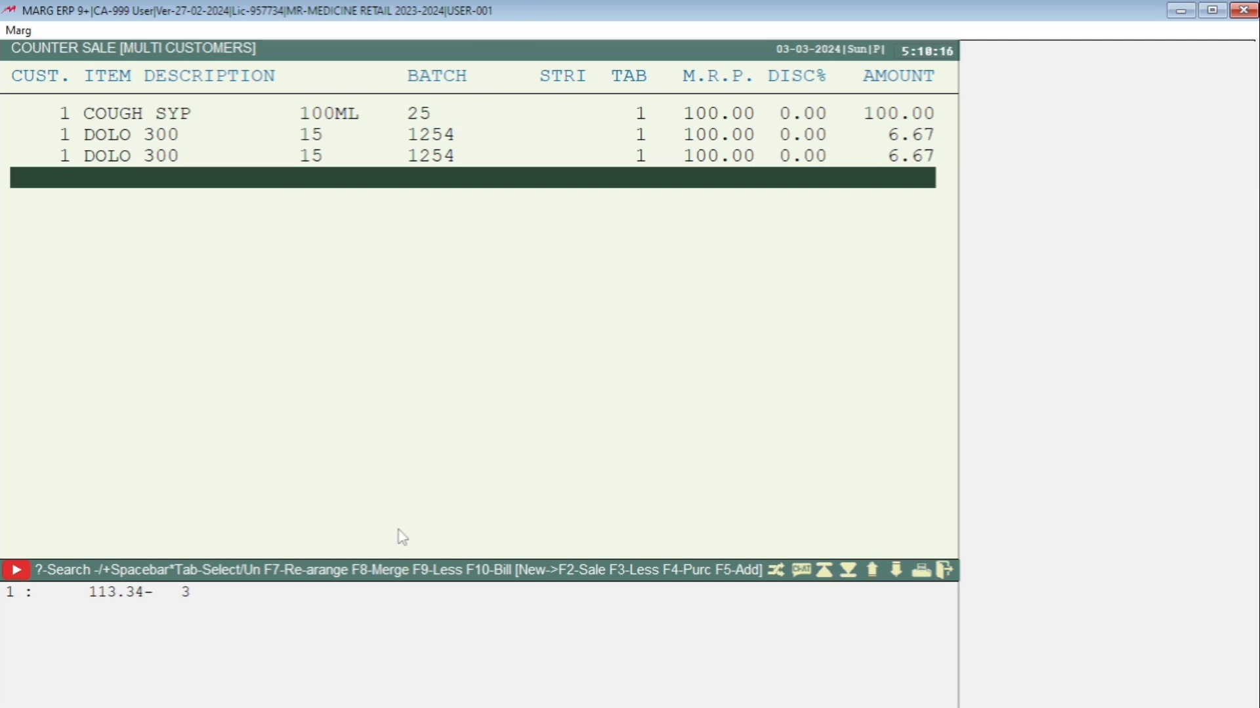
Quit the Counter Sale screen
key(Escape)
key(Right)
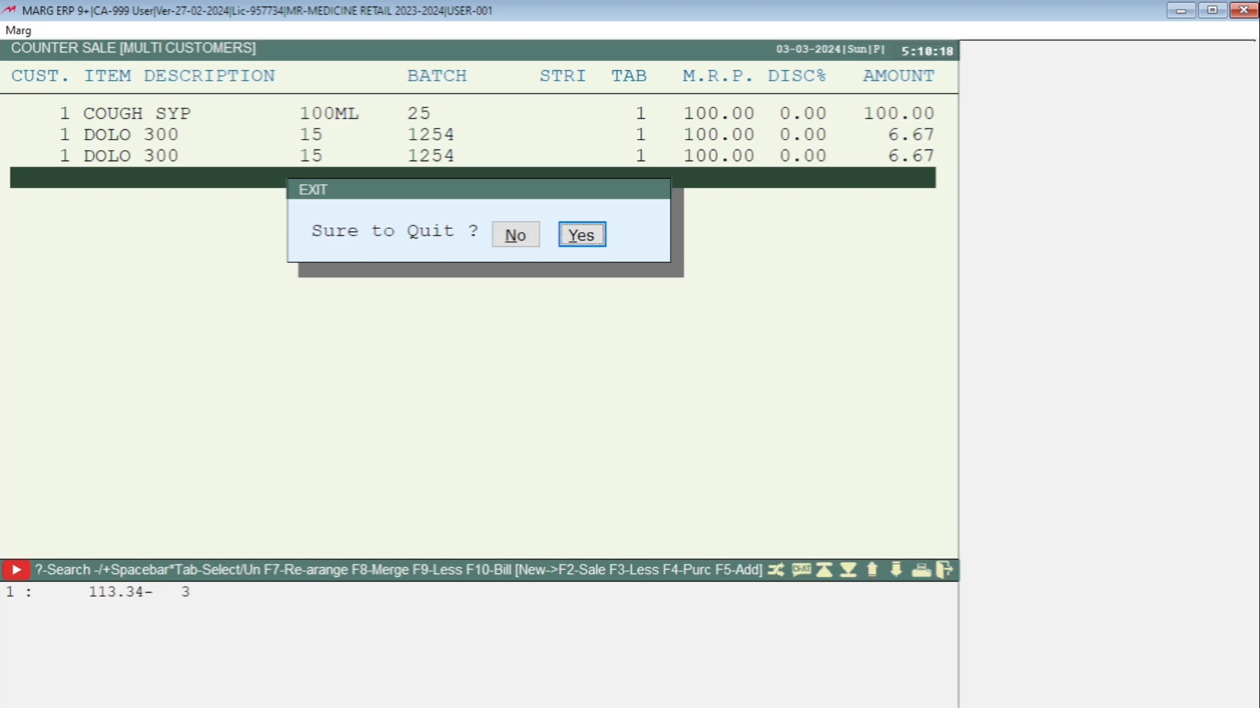
key(Return)
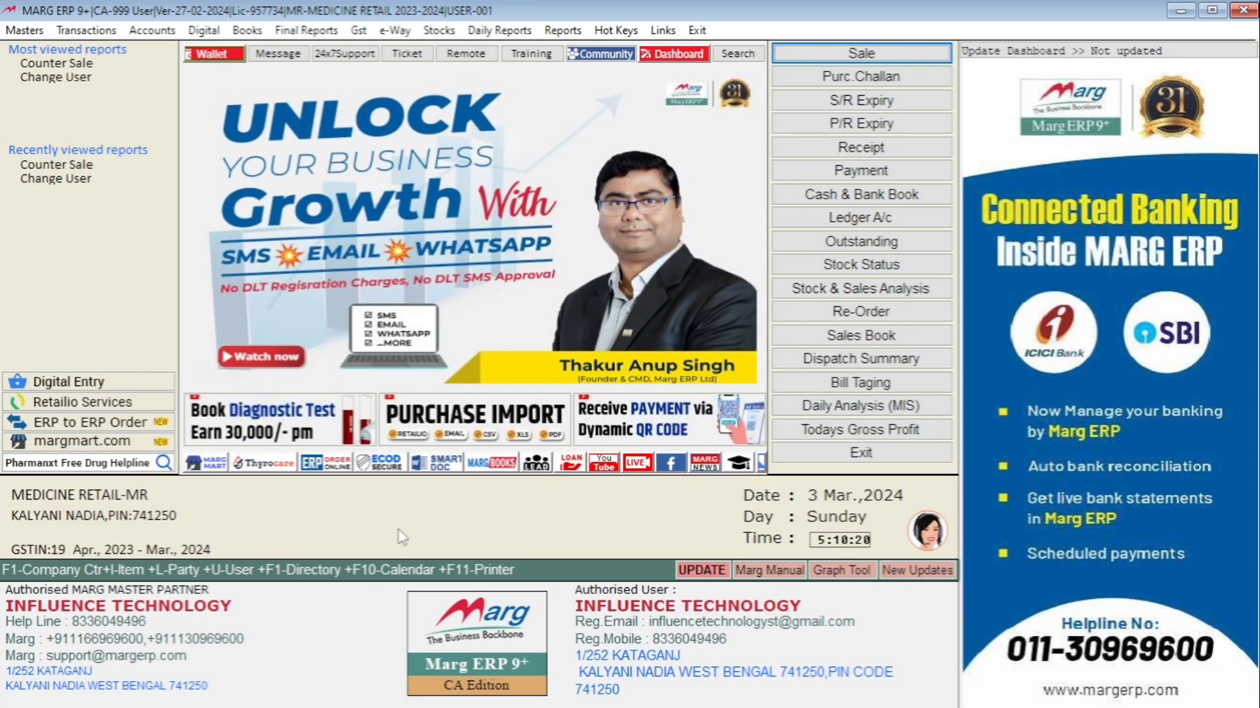
Change user to operator 002 by entering its user ID and password
text(***)
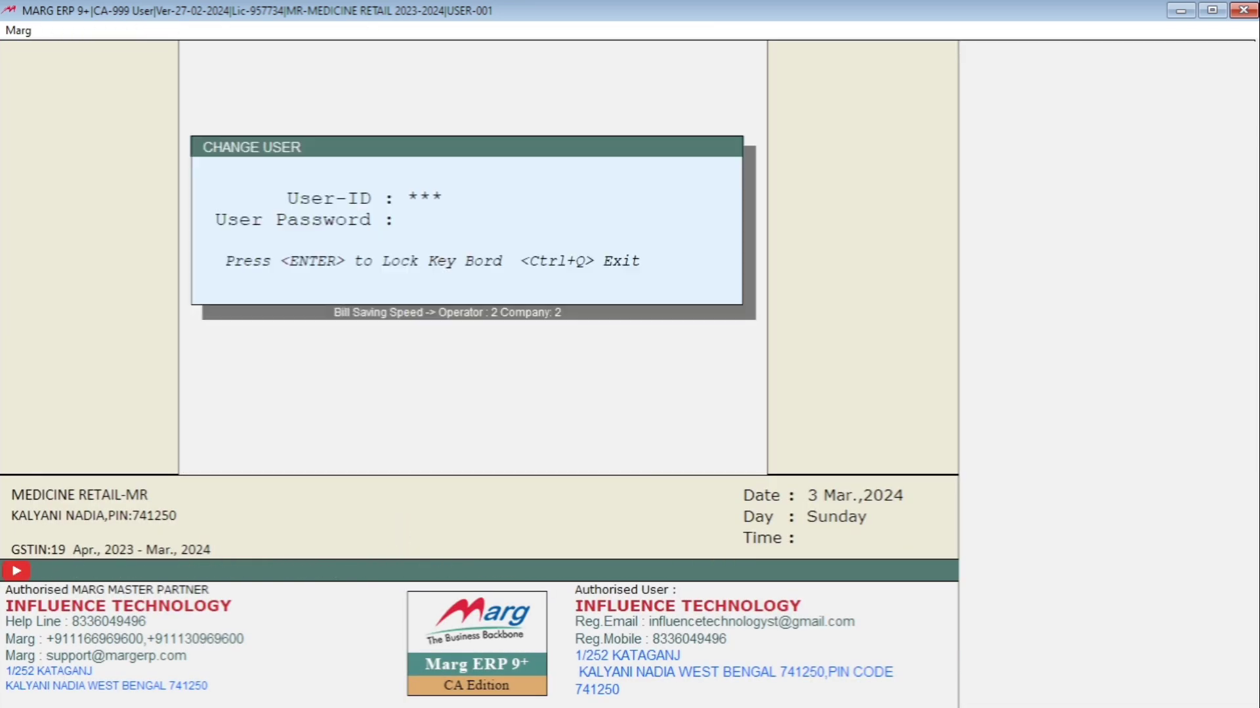
key(Return)
text(***)
key(Return)
key(Return)
key(Return)
key(Return)
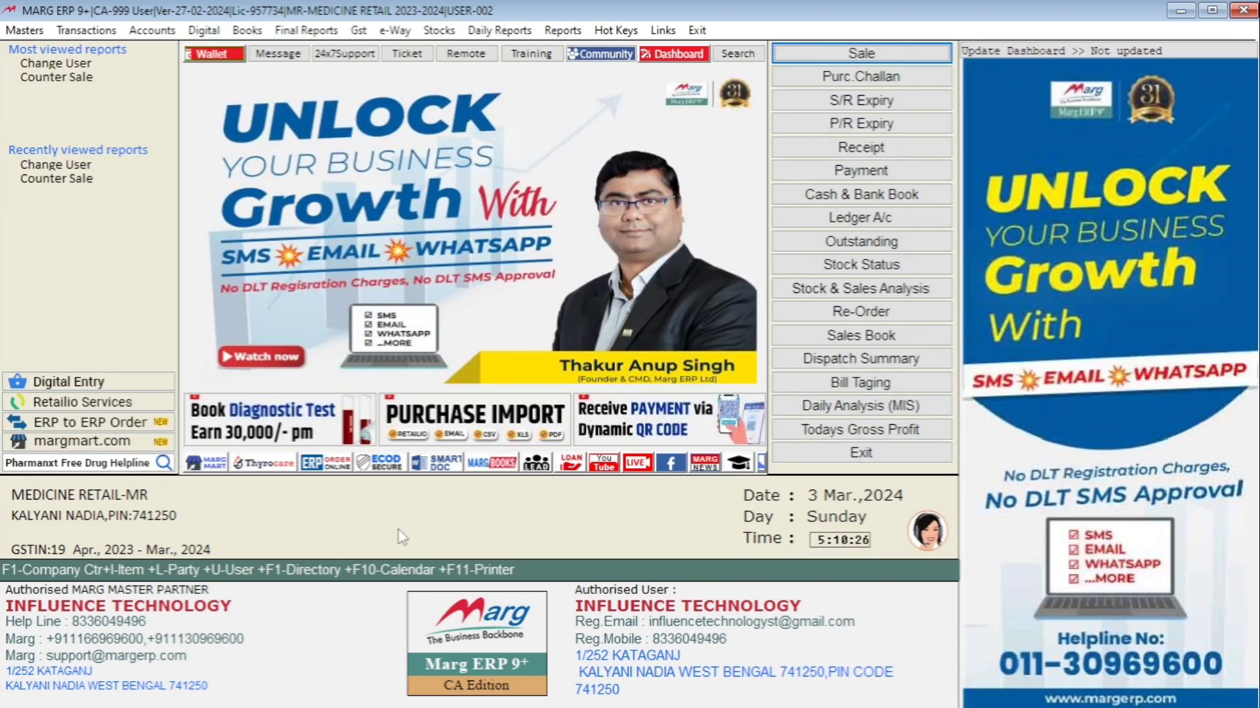
Open the Counter Sale screen as user 002 and quit it again
key(ctrl+n)
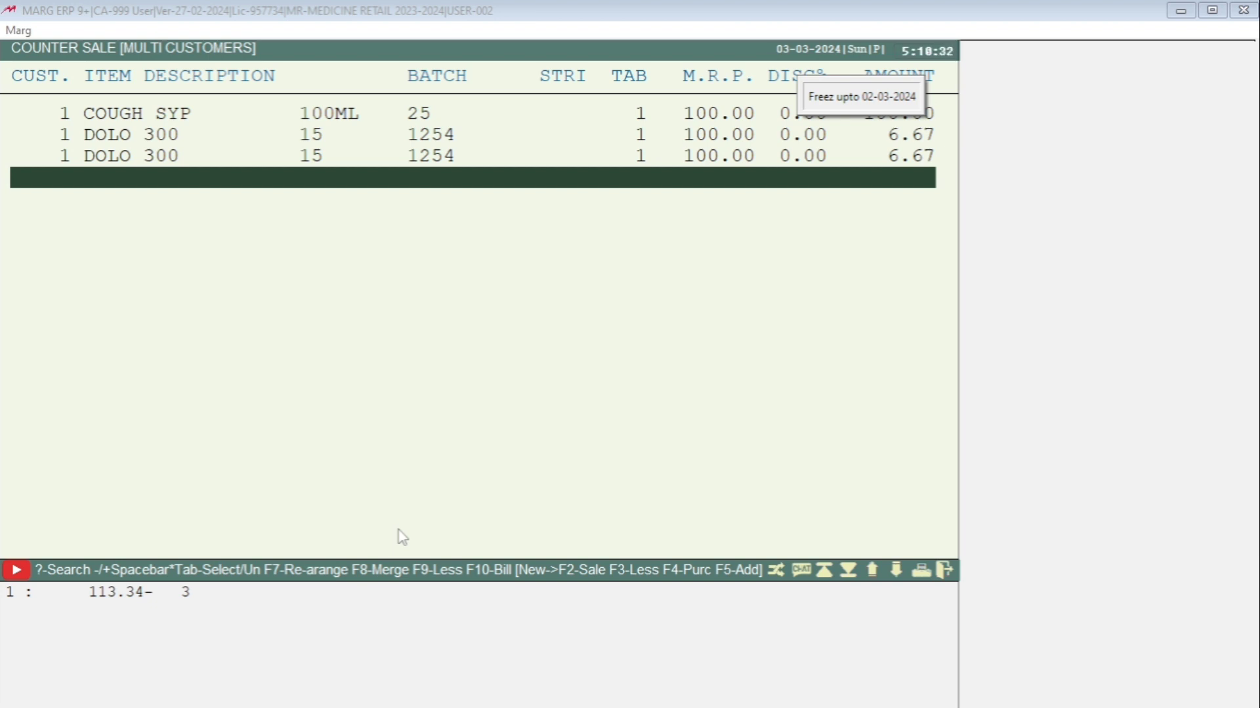
key(Escape)
key(Right)
key(Return)
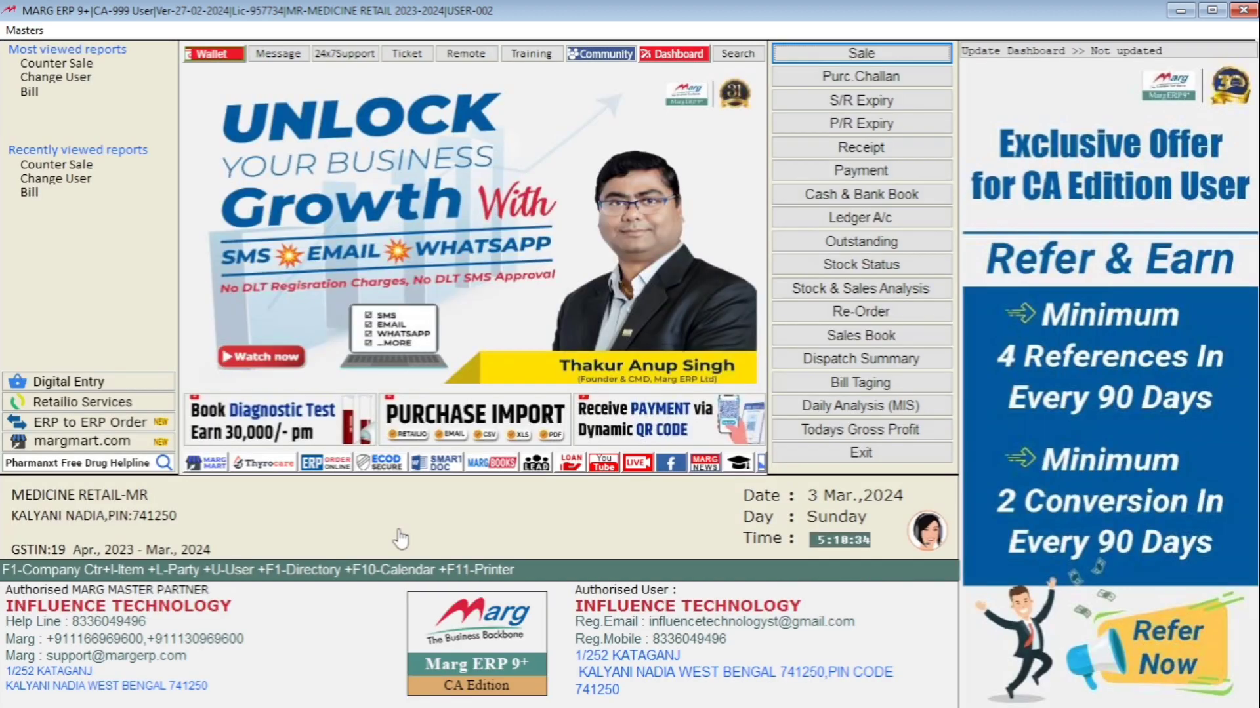
Switch back to the supervisor MARG by entering its user ID and password
key(Return)
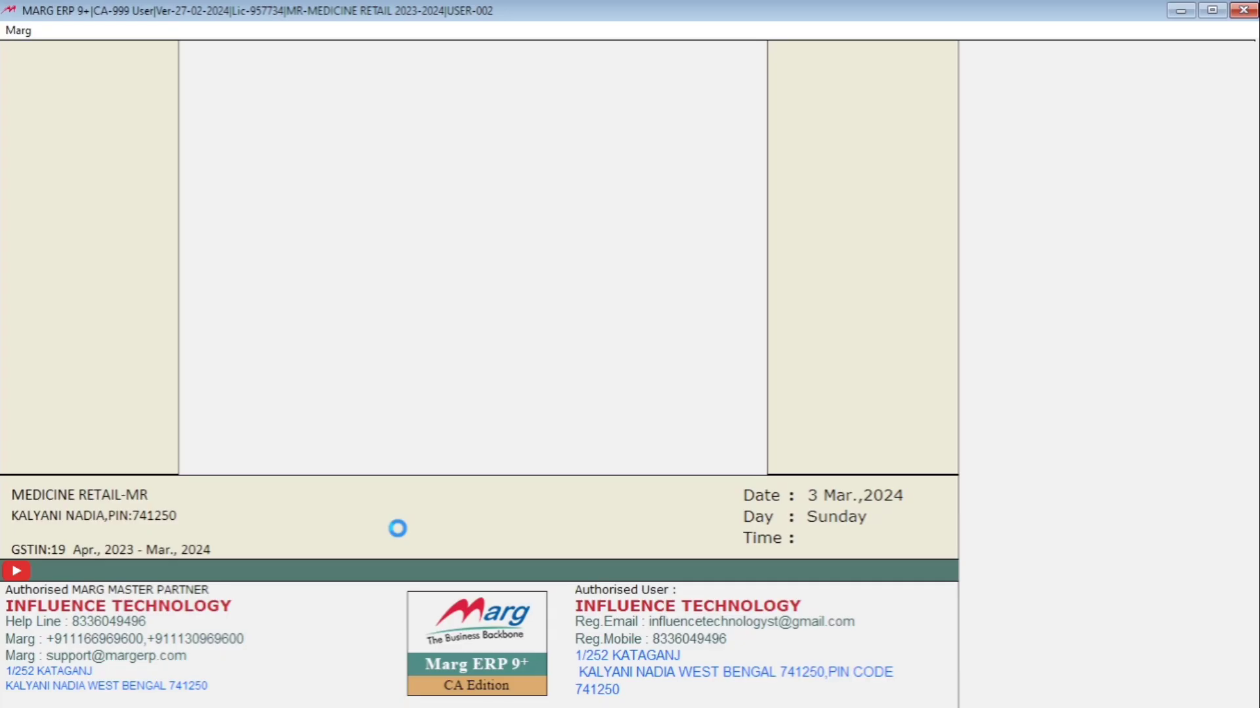
text(****)
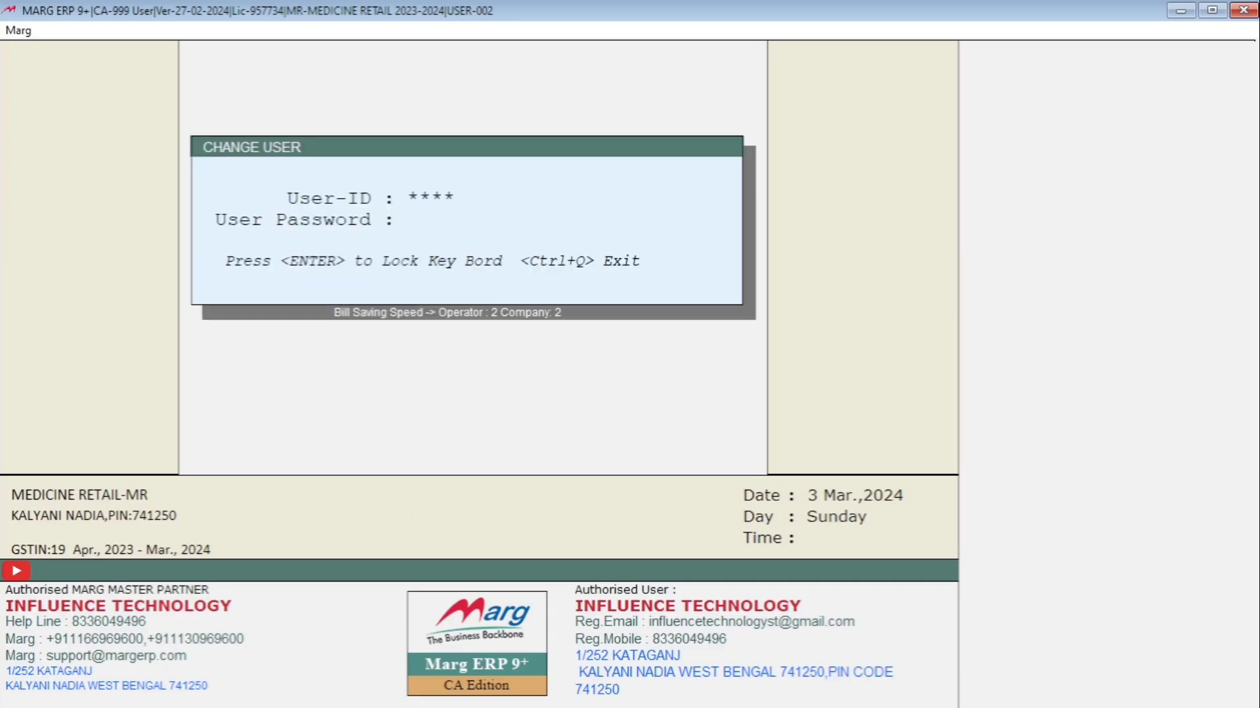
key(Return)
text(****)
key(Return)
key(Return)
key(Return)
key(Return)
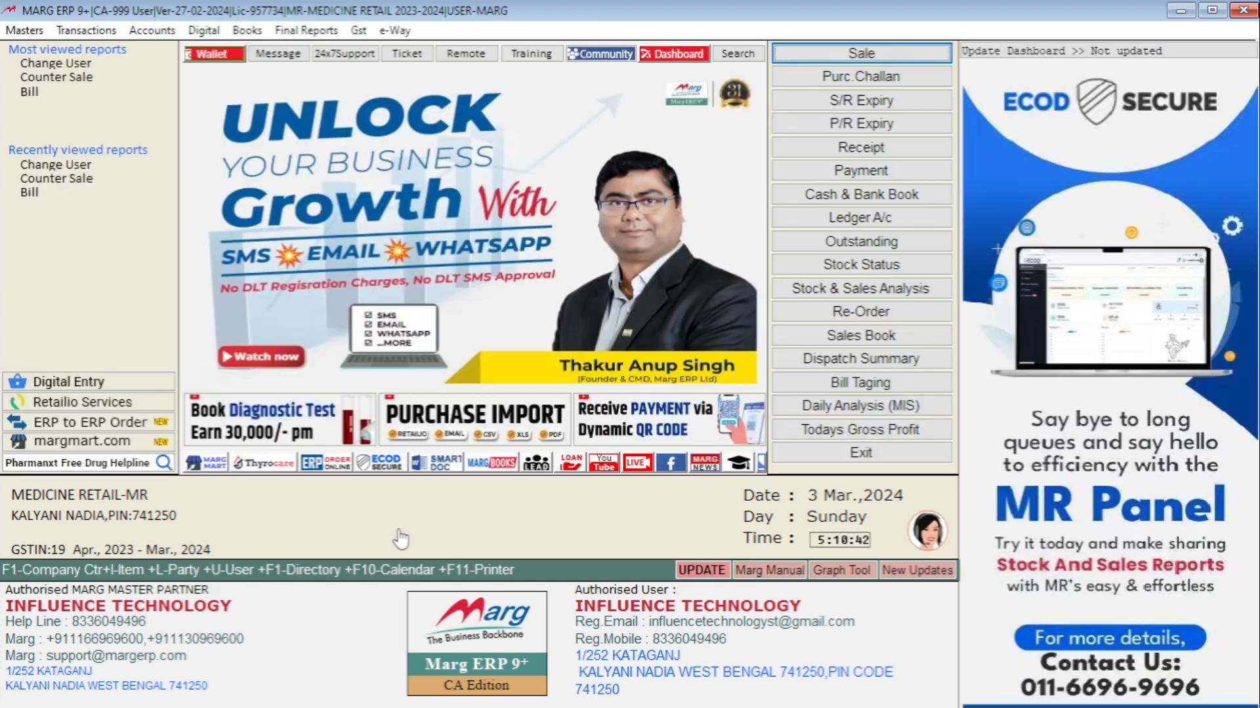
Open the password and powers settings for user 002 and search its powers for MODIFICATION
key(alt)
key(Down)
key(Up)
key(Right)
key(Left)
key(Up)
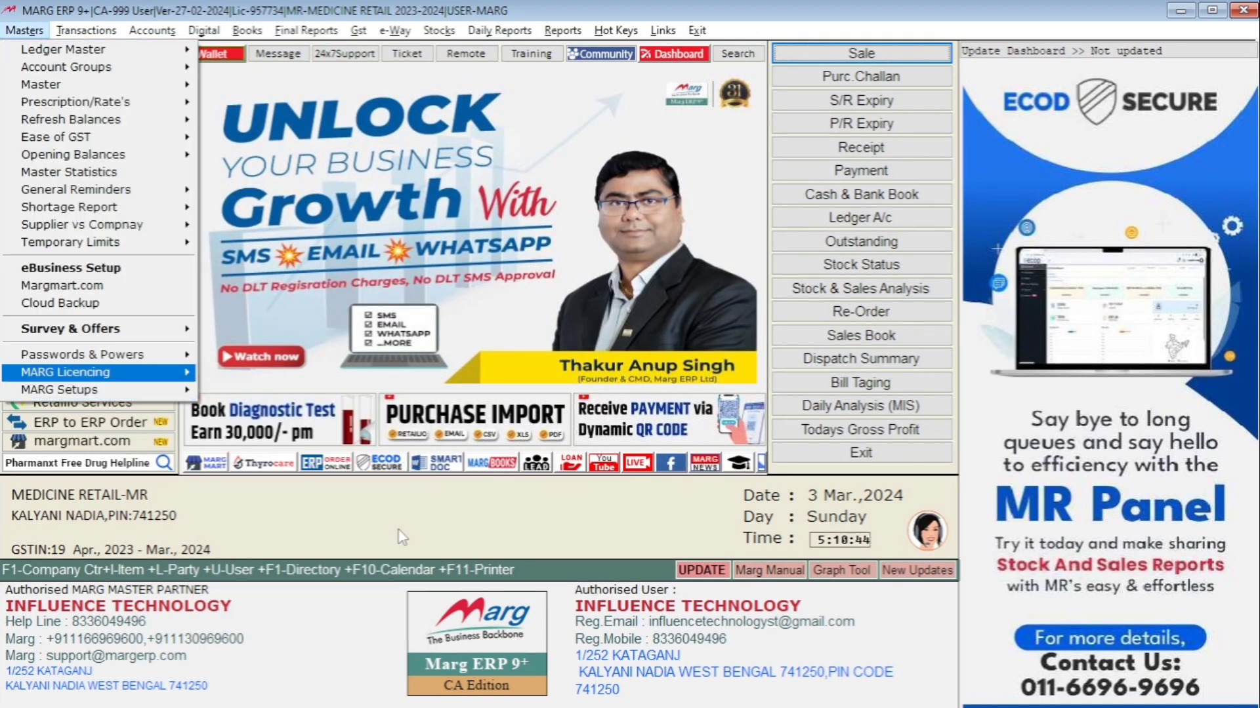
key(Up)
key(Right)
key(Return)
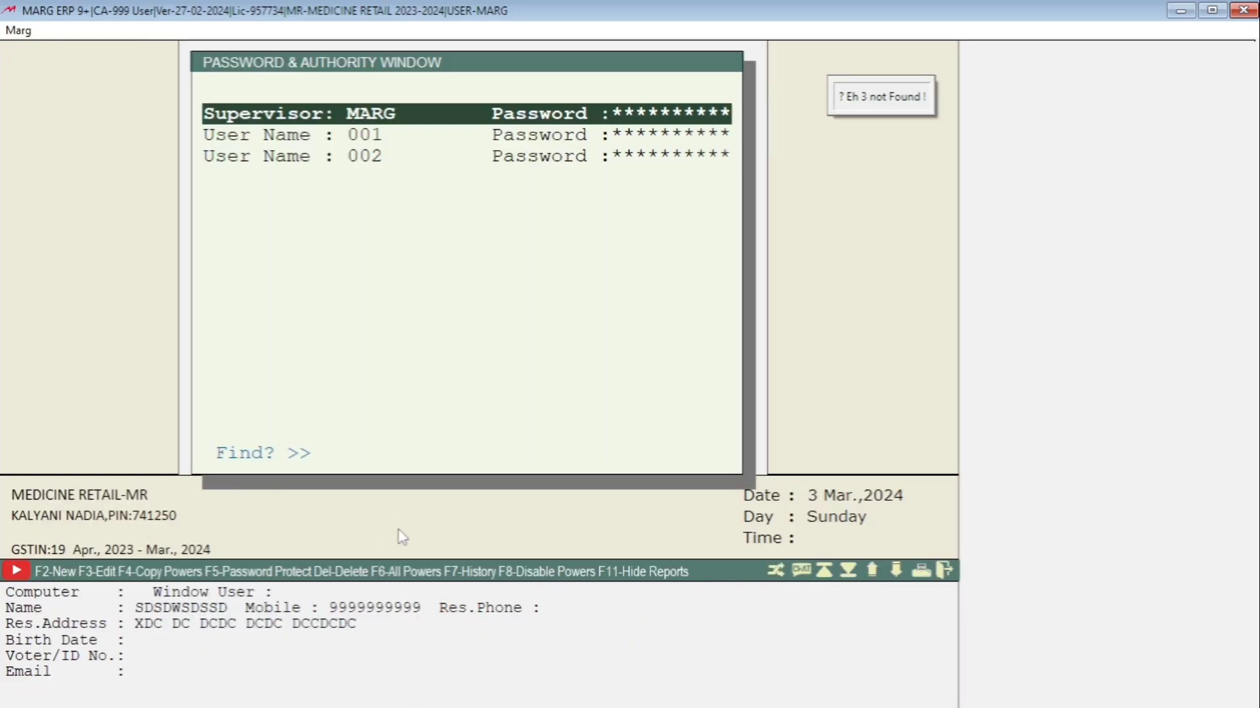
key(Down)
key(Down)
key(Return)
key(Return)
text(M)
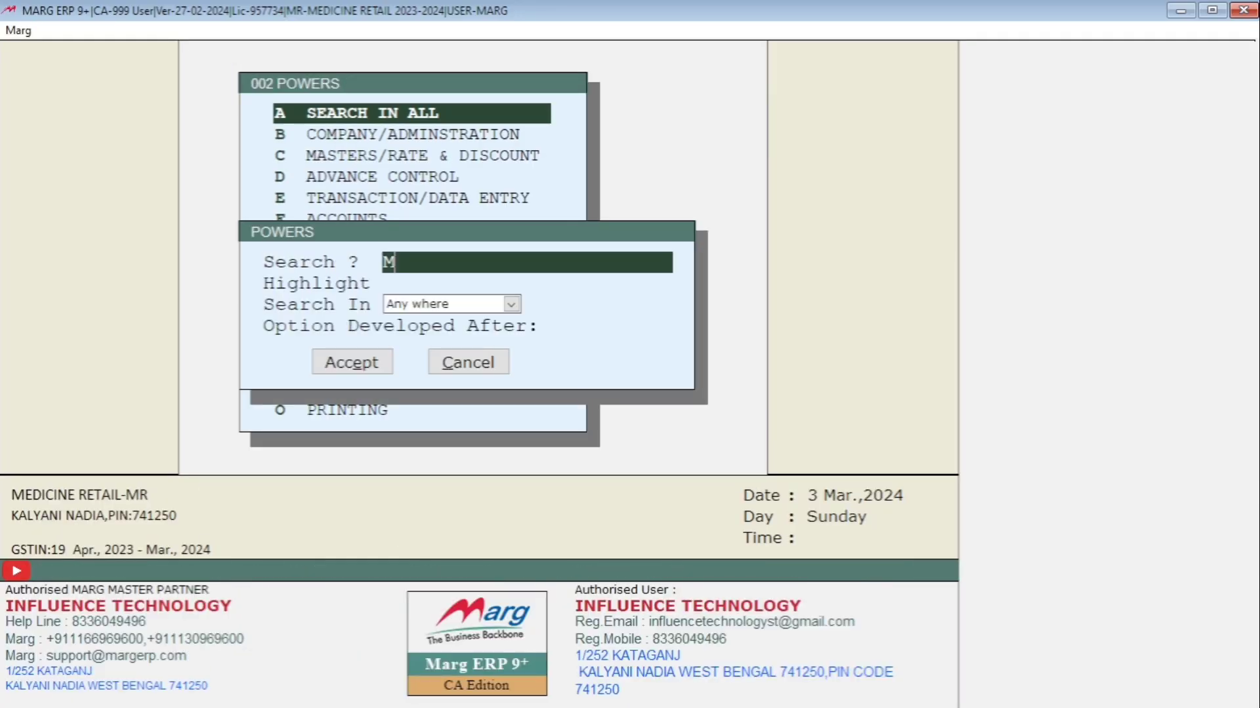
text(ODIFICATION)
Set All Accounting & Billing Modification Allow to 0 days for user 002, save the powers and close the window
key(Return)
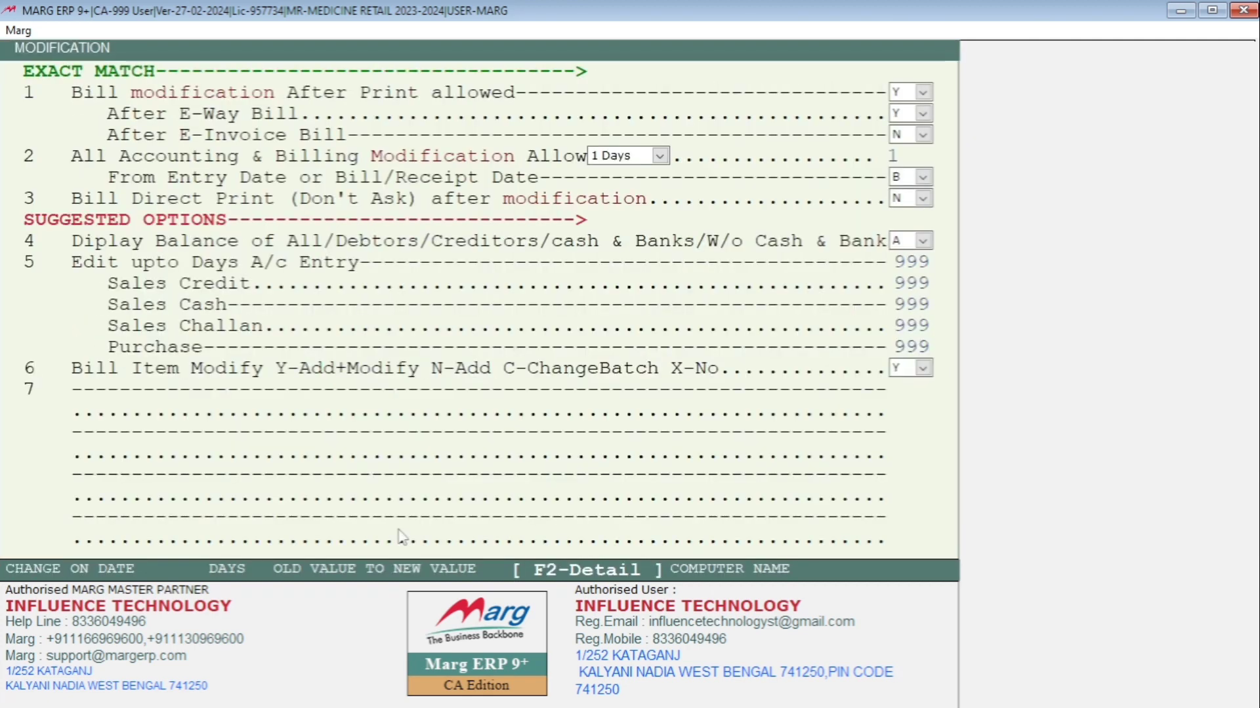
key(Return)
key(Return)
key(Return)
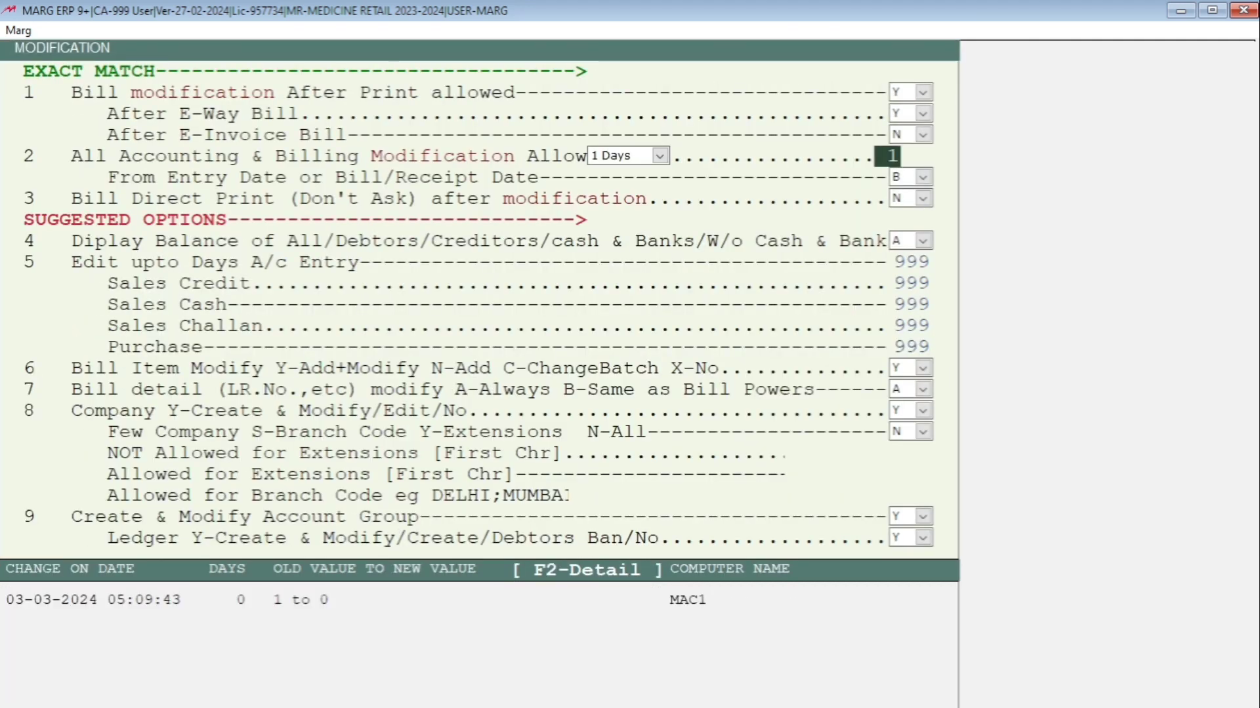
text(0)
key(Return)
key(Return)
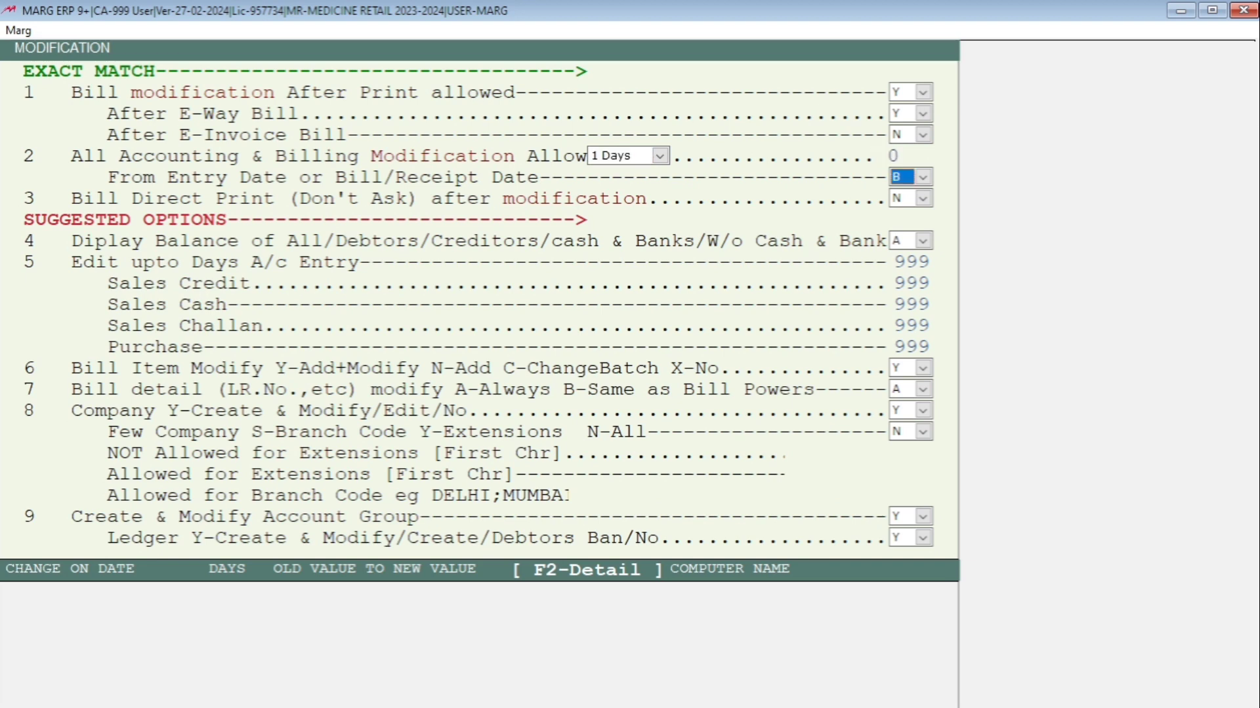
key(Escape)
key(Escape)
key(Return)
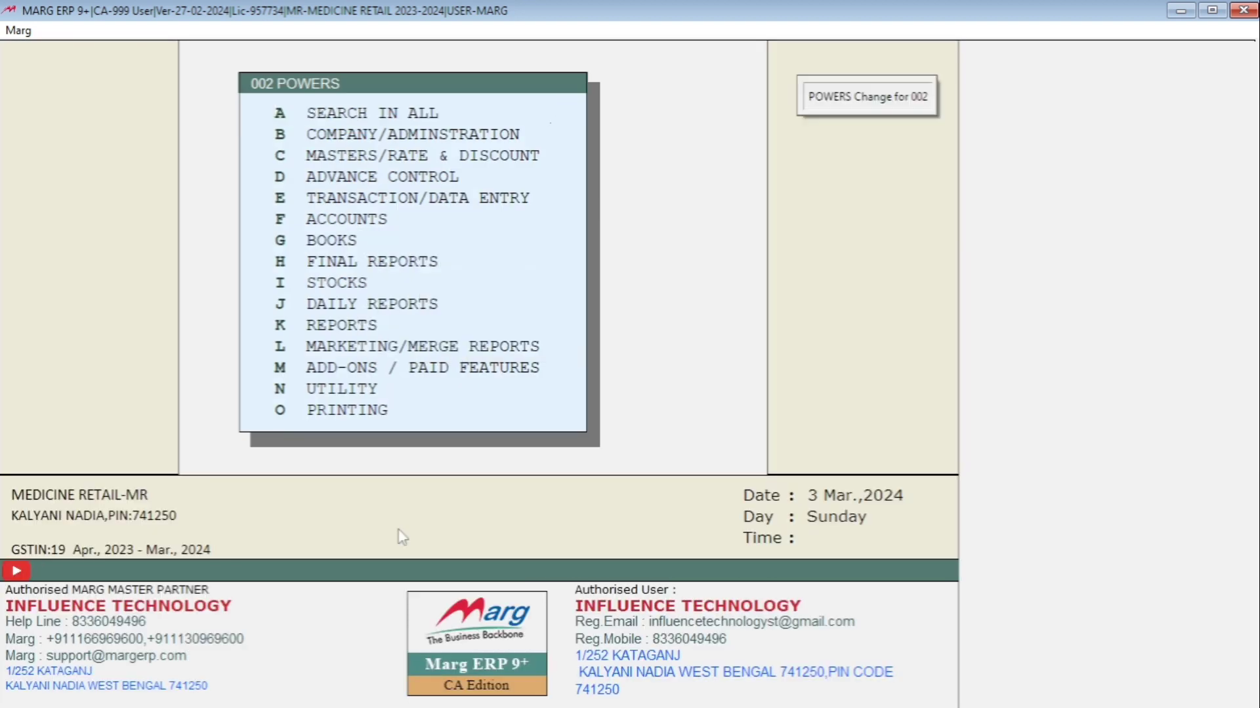
key(Escape)
key(Right)
key(Return)
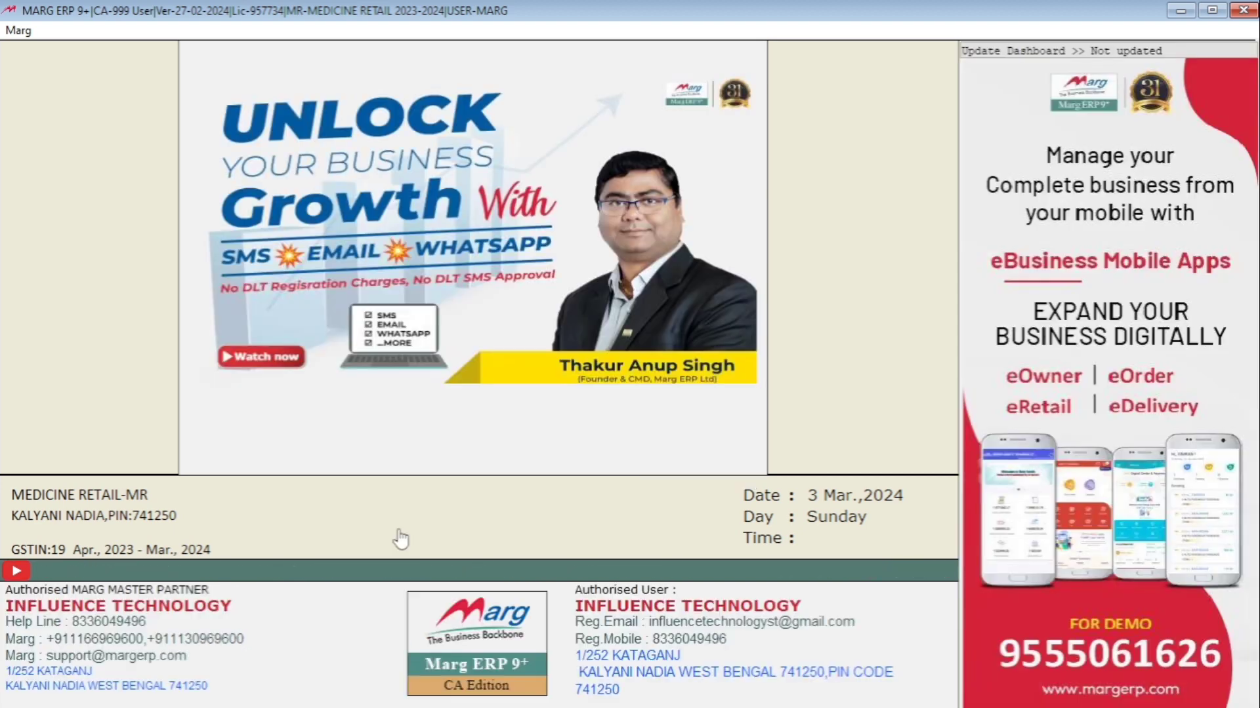
Change user to operator 002, accepting the default screen saver settings
key(ctrl+u)
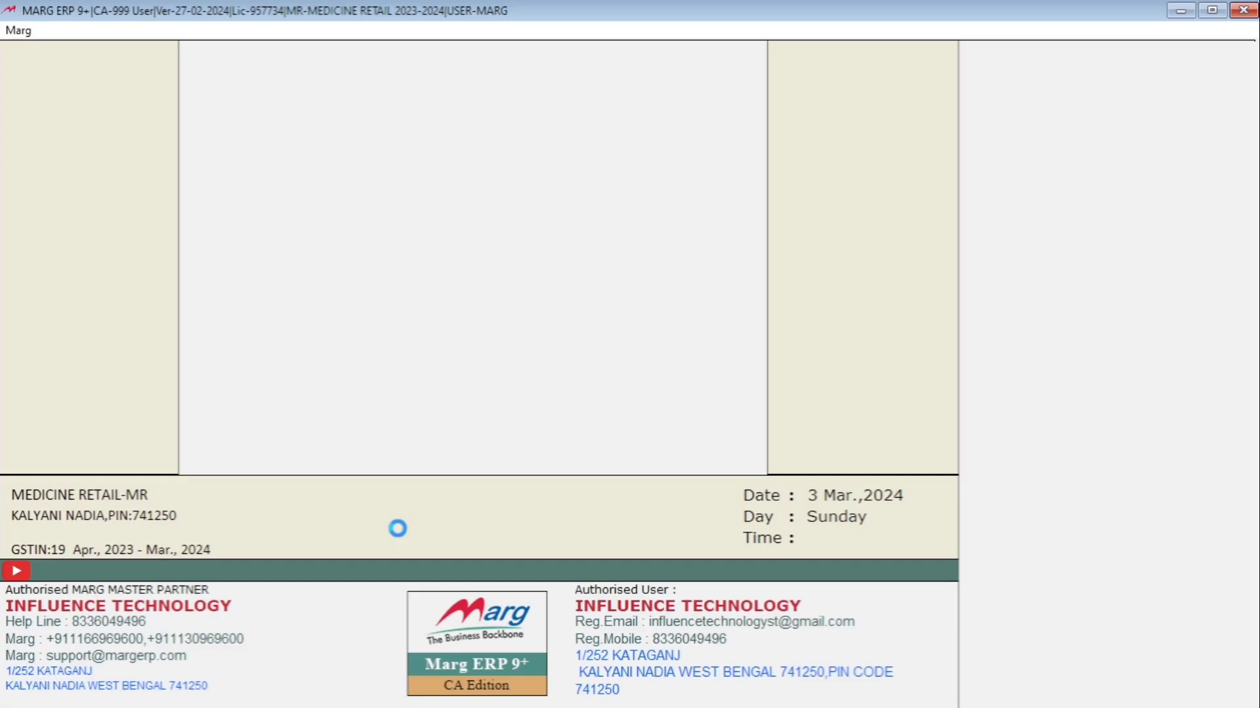
text(002)
key(Return)
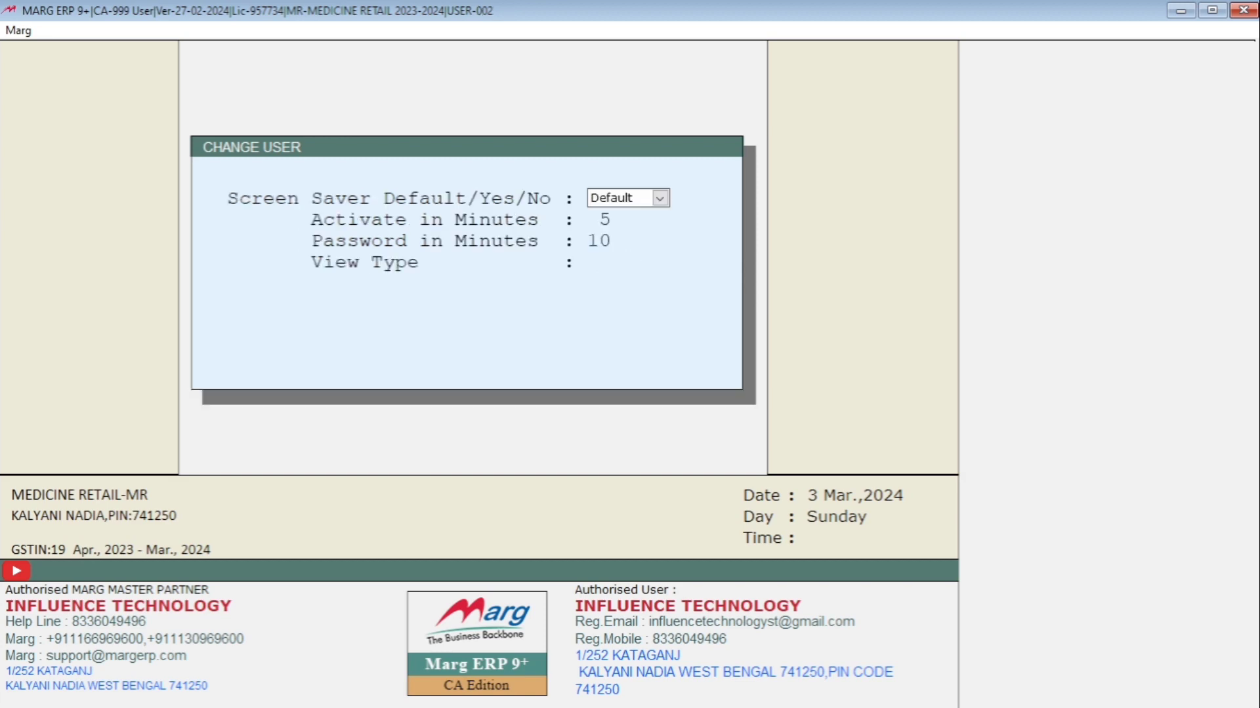
key(Return)
key(Return)
key(Return)
key(Return)
key(Return)
key(Return)
key(Return)
key(Return)
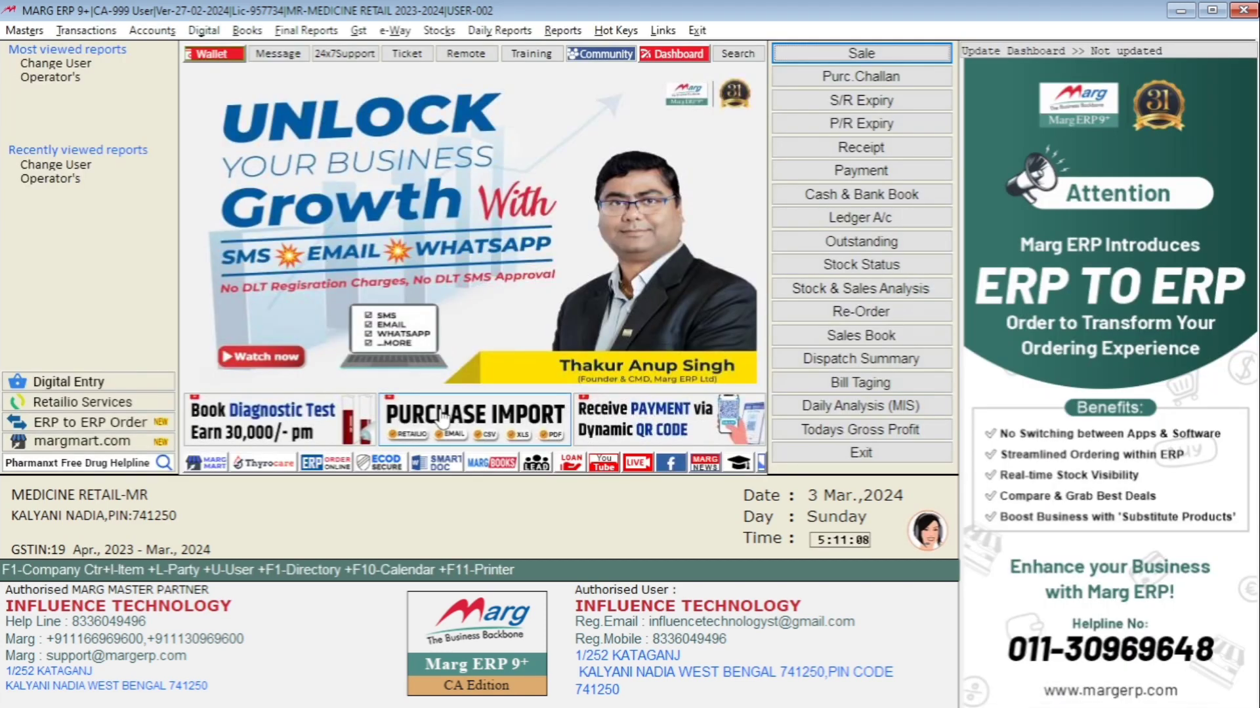
Open Counter Sale as user 002 and add two DOLO 300 lines of 1 tab each for customer 1
key(Return)
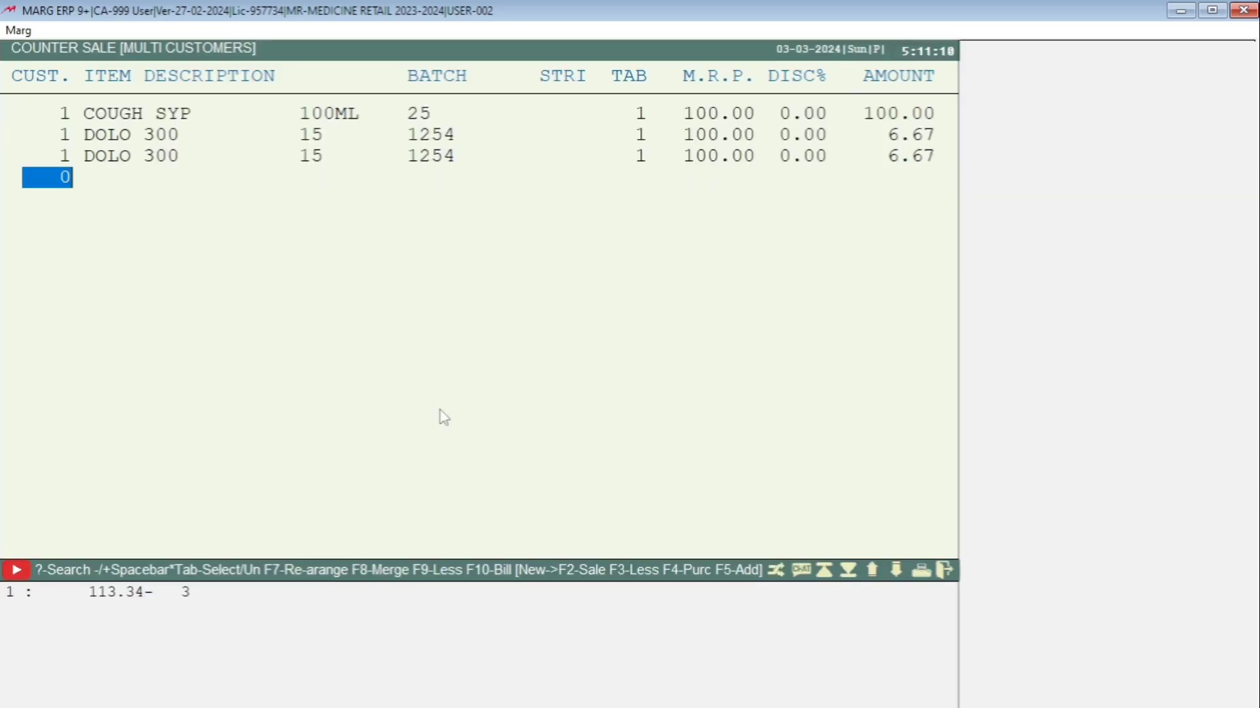
text(1)
key(Return)
key(Return)
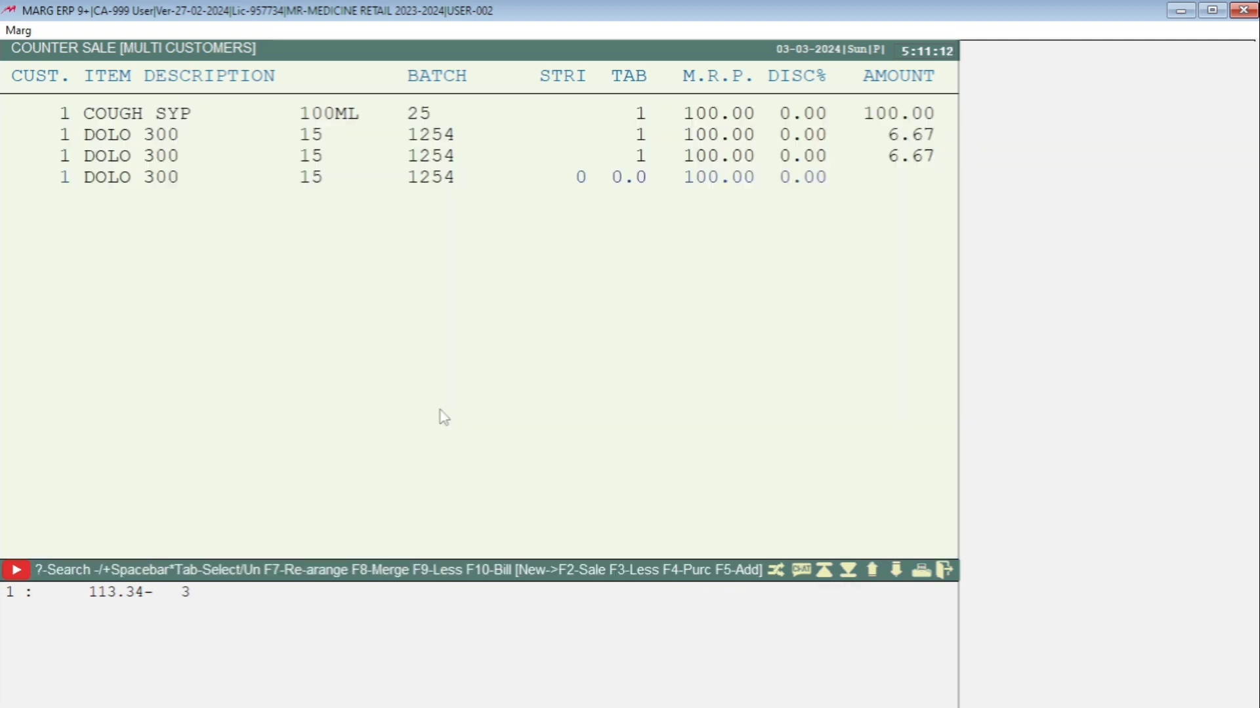
text(1 .)
key(Return)
key(Return)
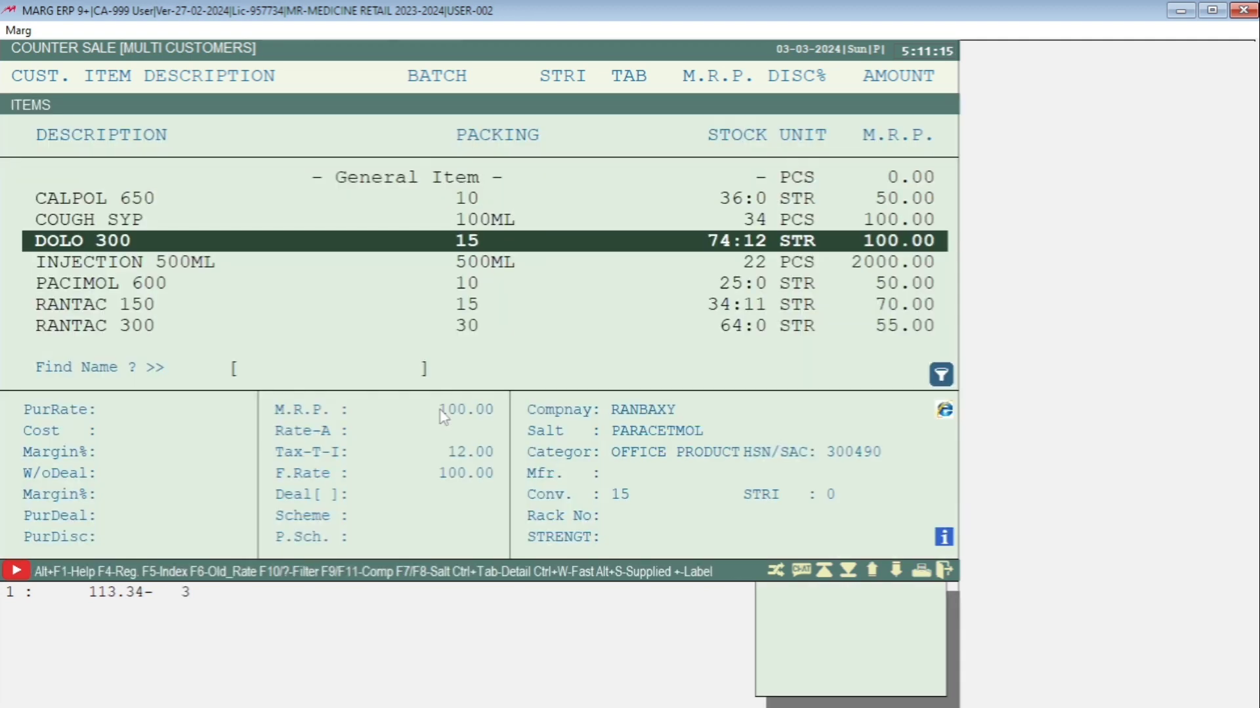
key(Return)
key(Return)
text(1)
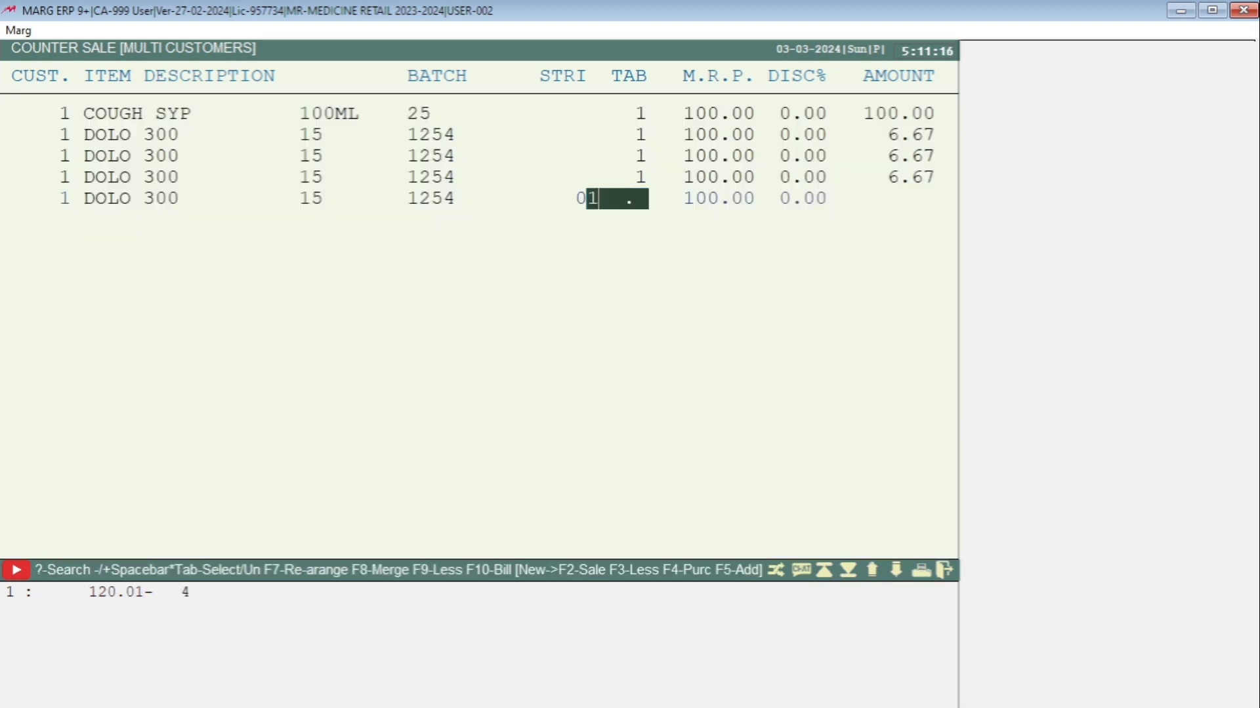
key(Return)
key(Return)
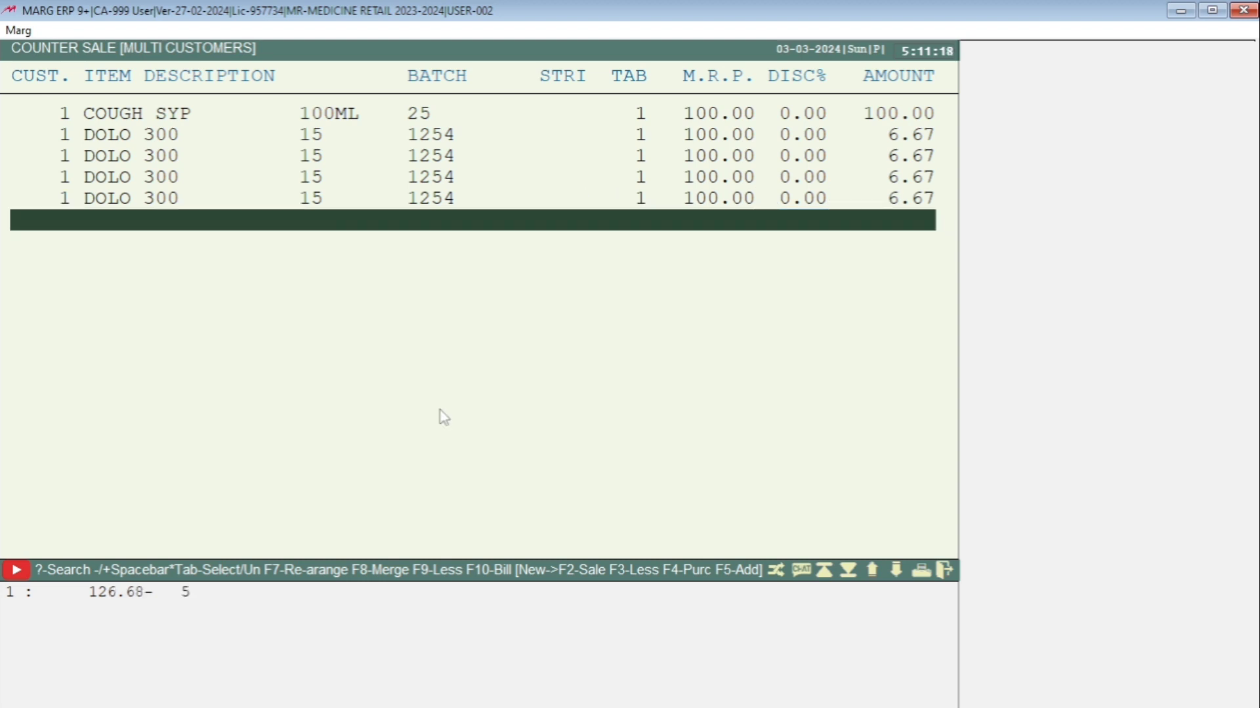
Select the earlier COUGH SYP line in the counter sale to try modifying it
key(Up)
key(Up)
key(Up)
key(Up)
key(Up)
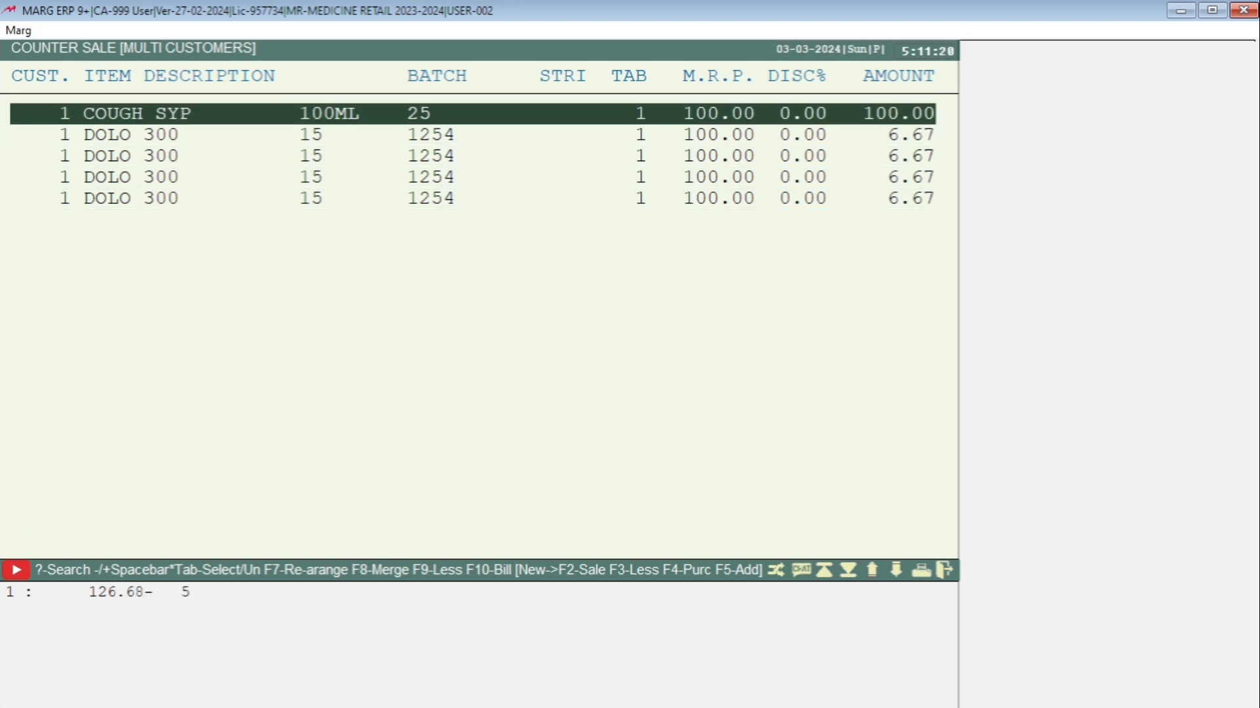